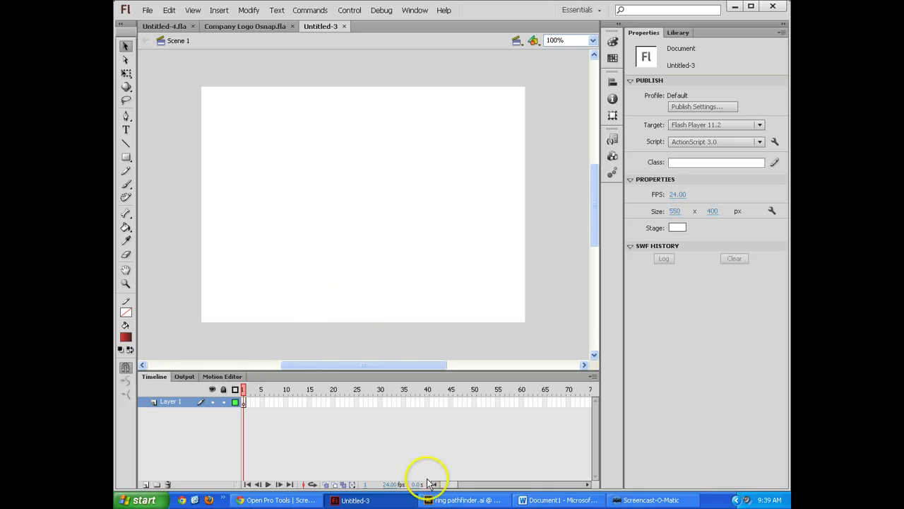
- Switch to Illustrator with the ring pathfinder.ai logo and select only the ring's blue crescent
left_click(438, 500)
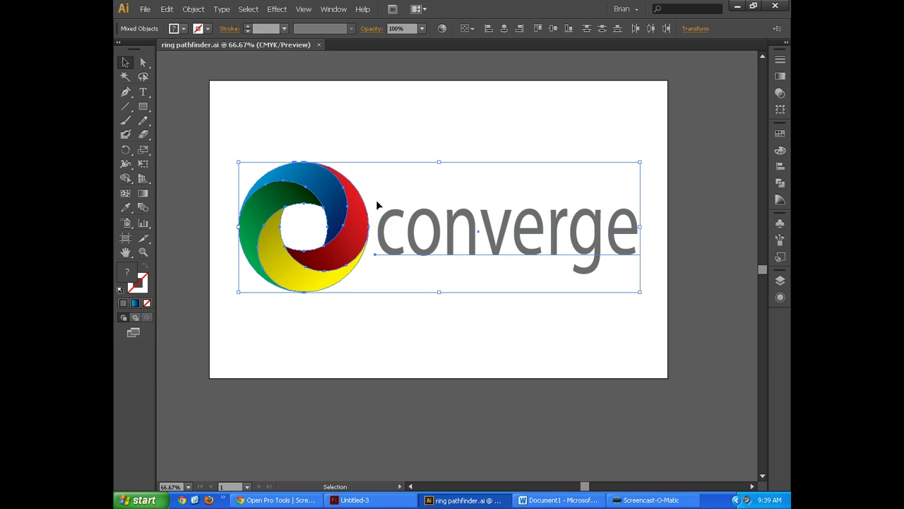
left_click(349, 123)
left_click(326, 195)
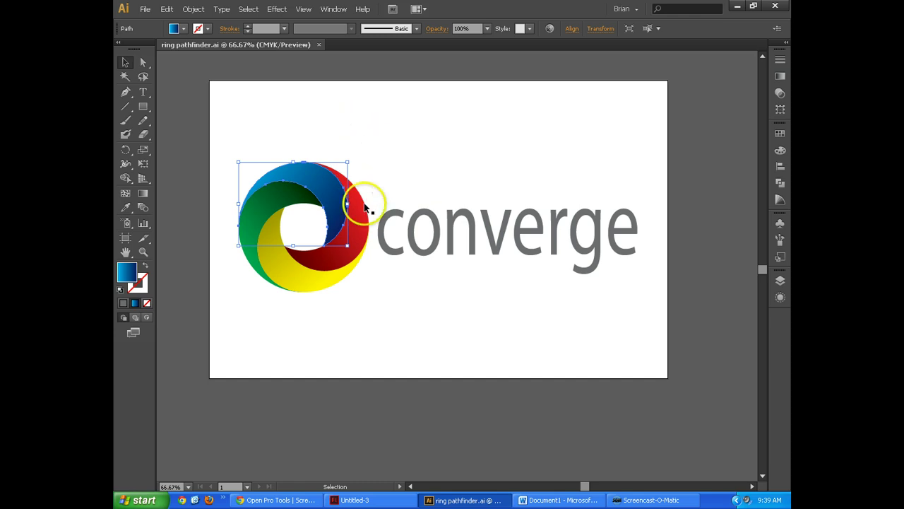
- Pull the red, blue, green and yellow crescents of the ring apart into separate positions on the artboard
left_click_drag(365, 207, 424, 124)
left_click_drag(300, 199, 299, 127)
left_click_drag(267, 191, 238, 186)
left_click_drag(303, 276, 333, 283)
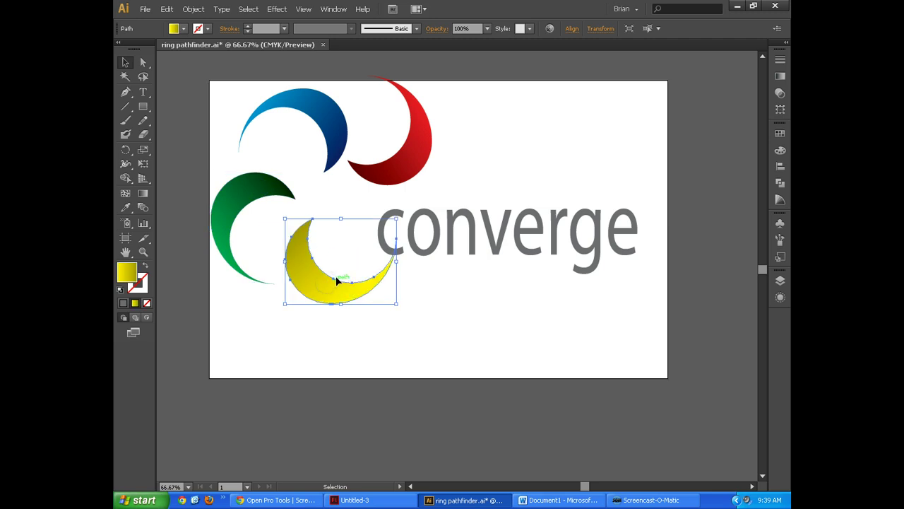
key("a")
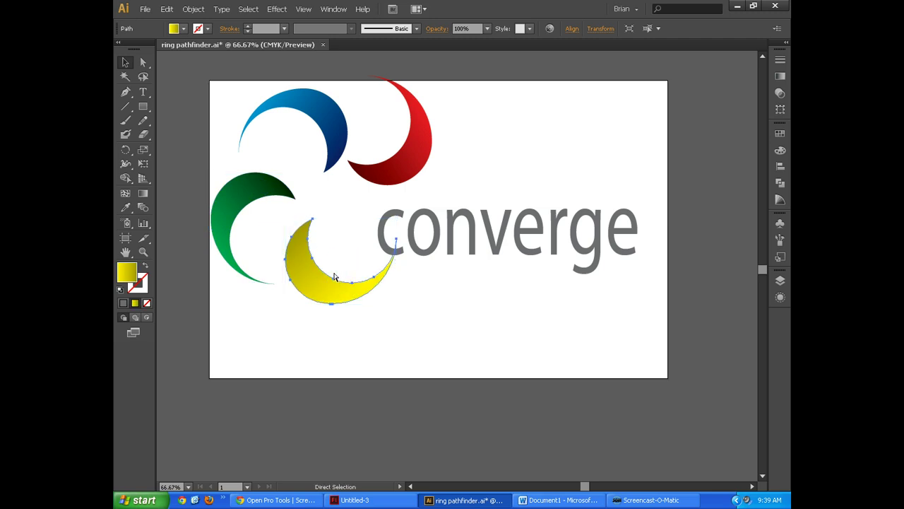
- Undo the crescent moves to reassemble the ring, and clear the selection
key("ctrl+z")
key("ctrl+z")
key("ctrl+z")
key("ctrl+z")
key("ctrl+z")
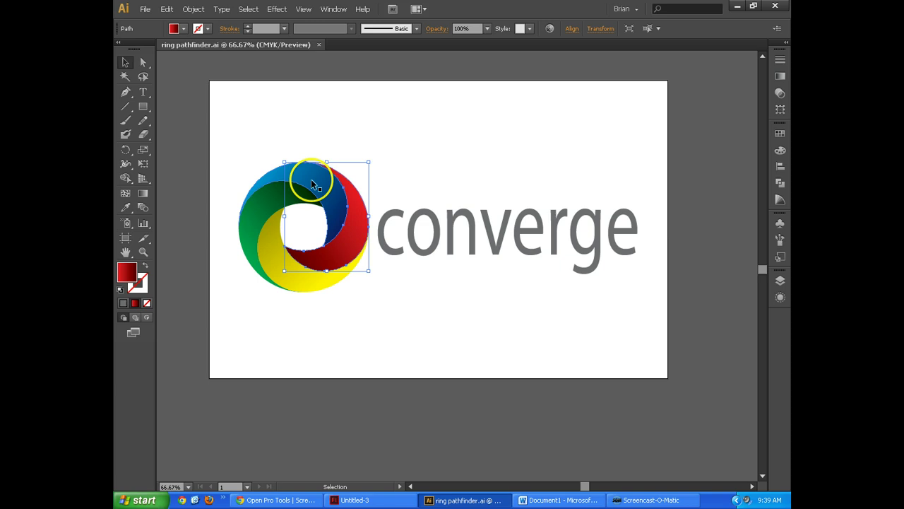
left_click(252, 108)
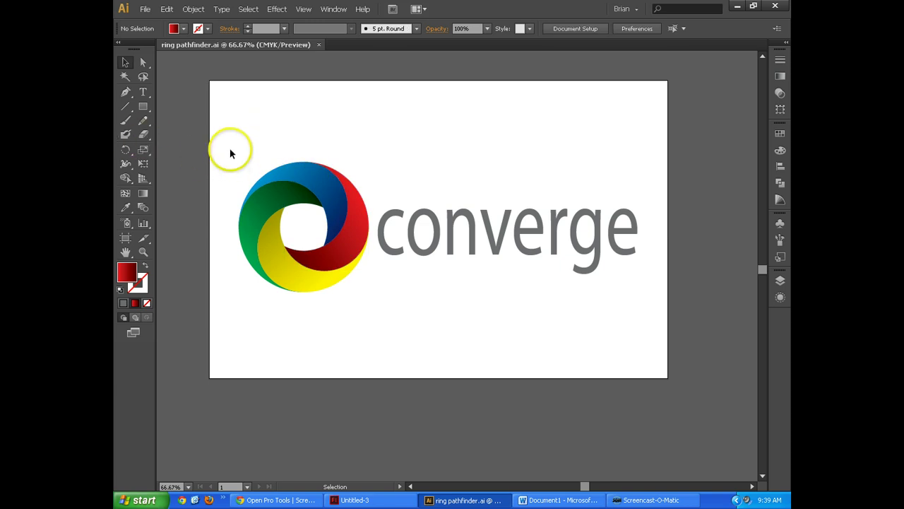
- Copy the whole converge logo, ring and text, and paste it into Flash's Untitled-3 document using AI File Importer preferences with layers maintained
left_click_drag(231, 149, 653, 302)
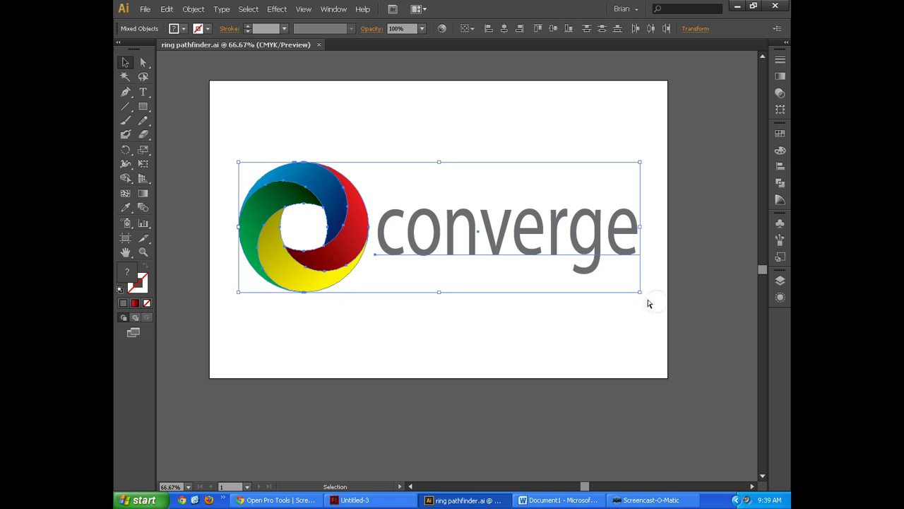
key("a")
left_click(353, 499)
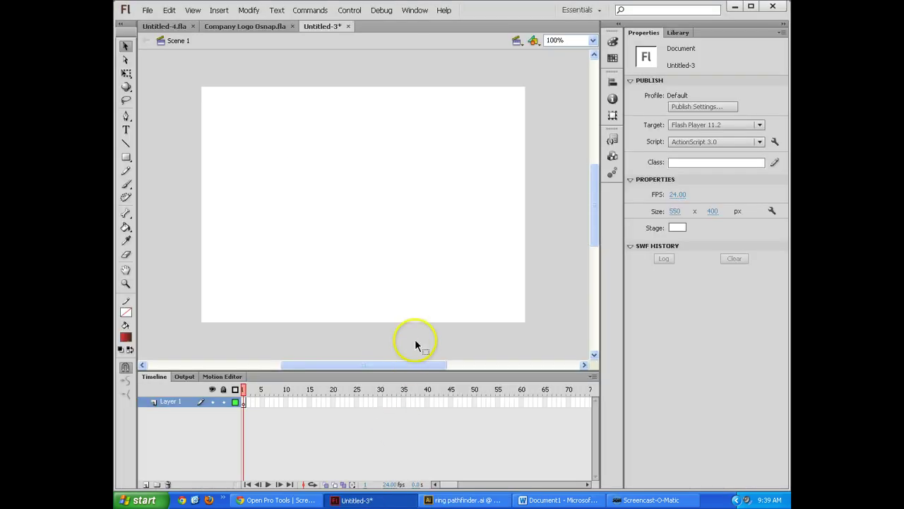
key("ctrl+v")
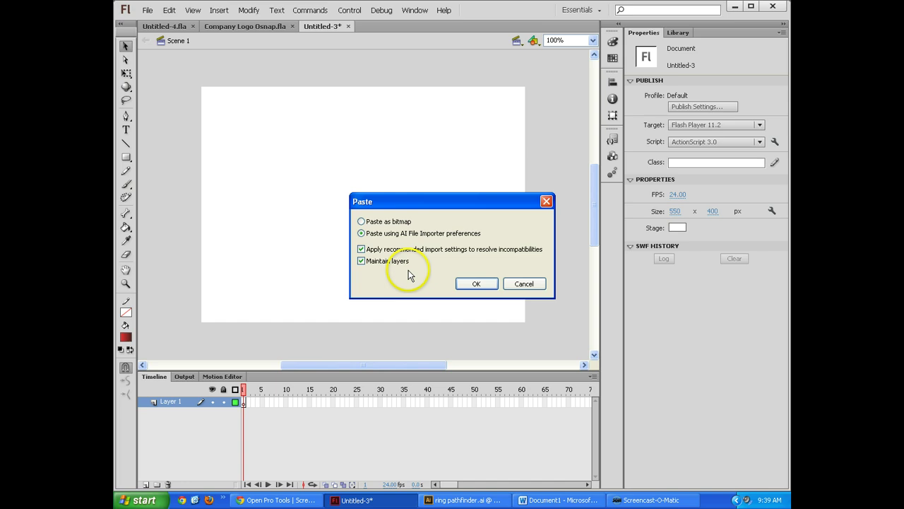
left_click(475, 283)
left_click(148, 10)
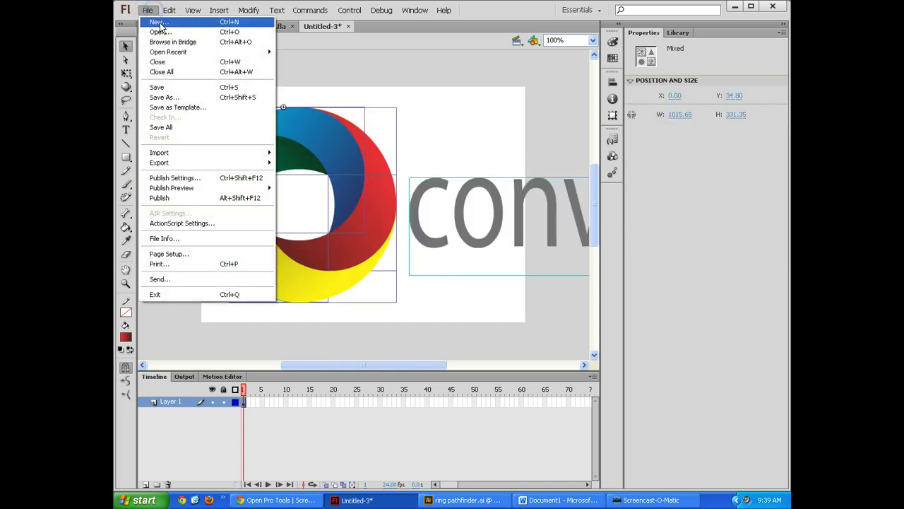
left_click(469, 109)
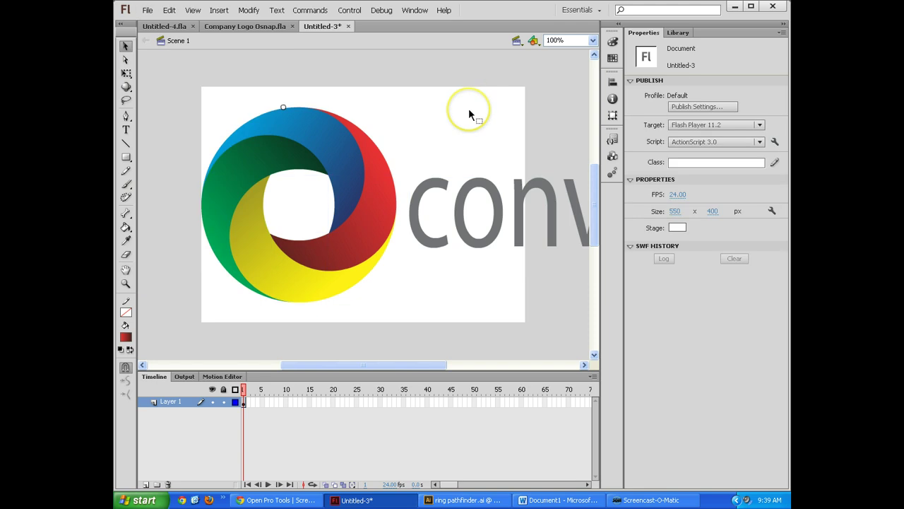
- Scale the whole pasted logo to about 476 by 155 px and place it within the stage at about X 42, Y 59
key("ctrl+minus")
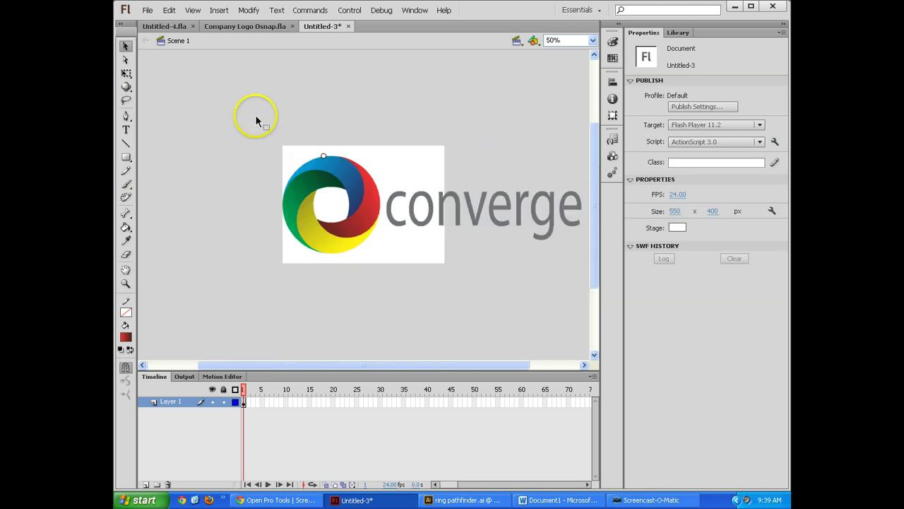
left_click_drag(243, 116, 580, 276)
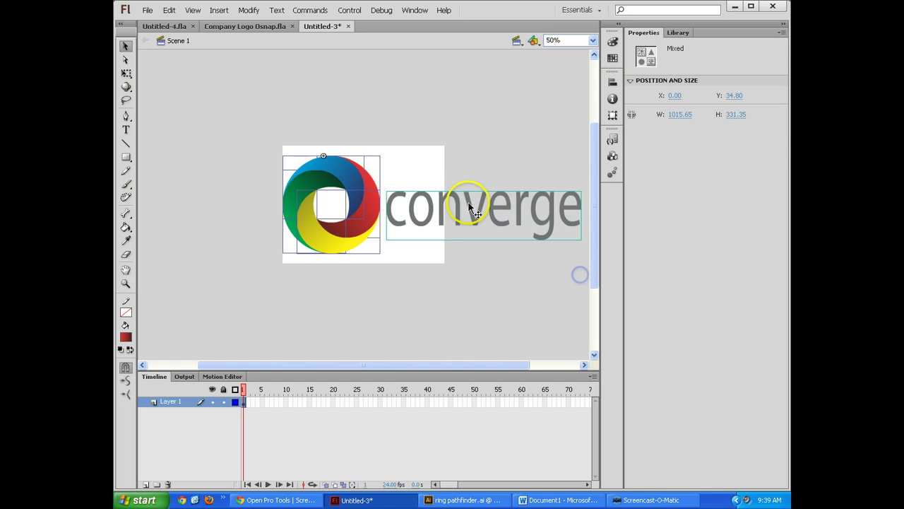
left_click(126, 73)
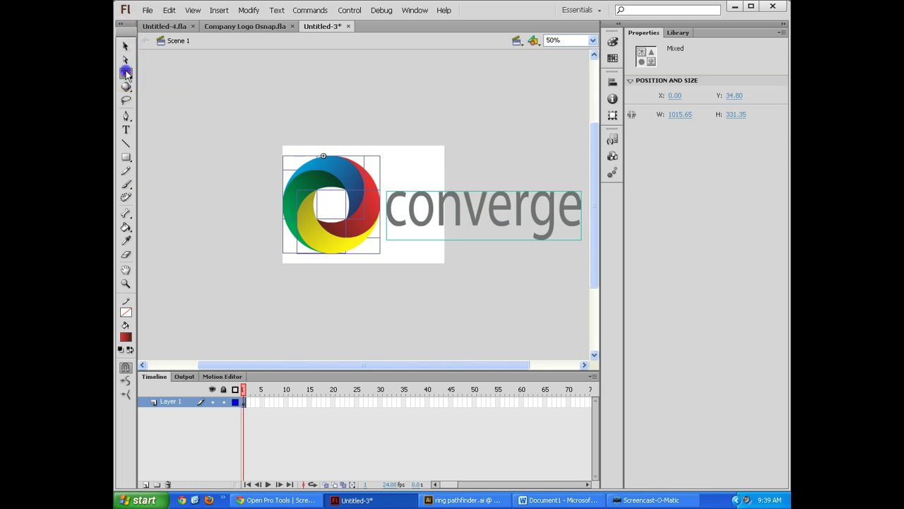
left_click_drag(280, 156, 416, 201)
left_click_drag(466, 229, 338, 209)
left_click_drag(452, 232, 440, 226)
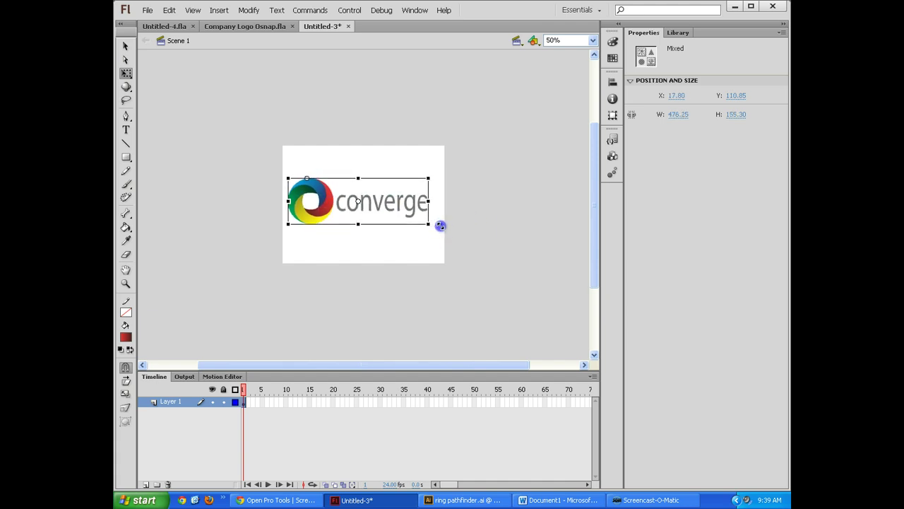
left_click_drag(397, 206, 409, 194)
left_click(454, 205)
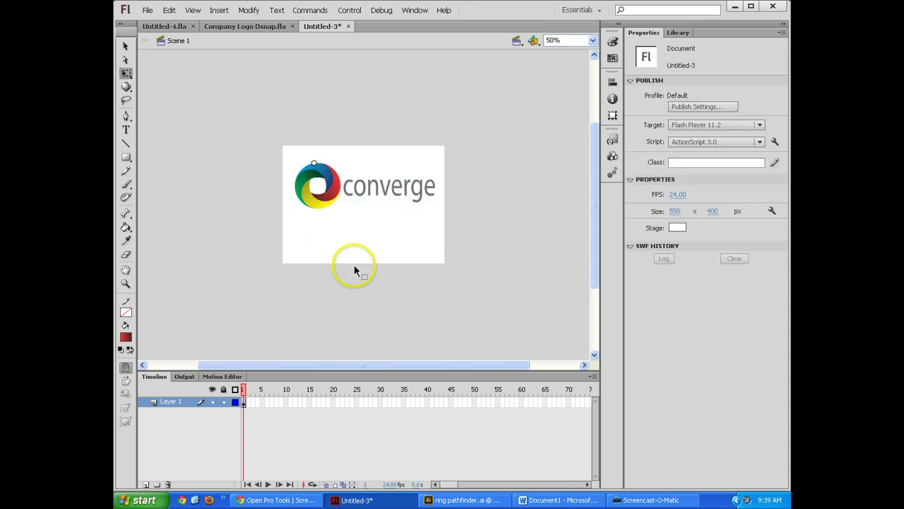
- Set the stage height to 300 px
left_click(126, 47)
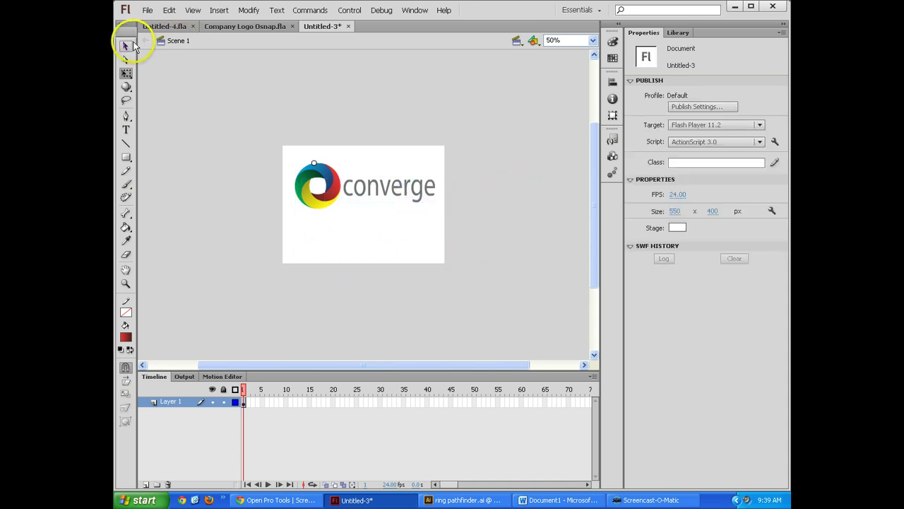
left_click(712, 211)
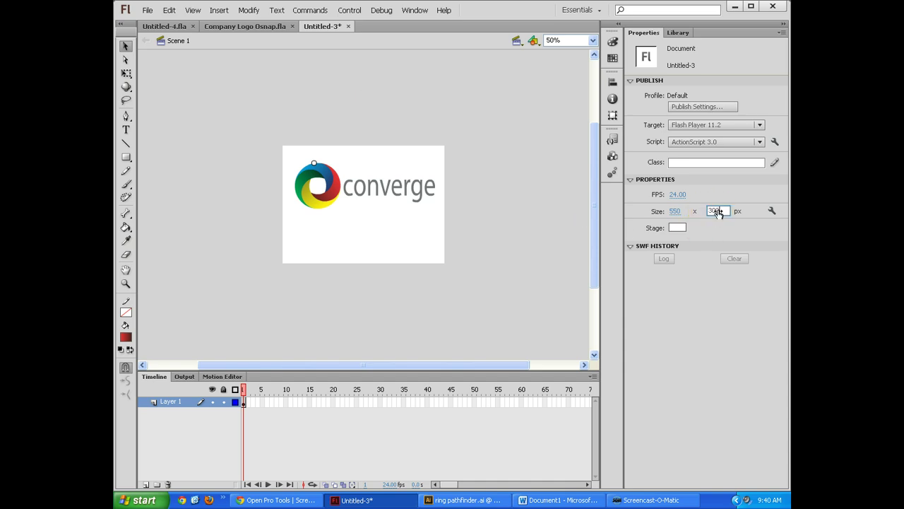
key("Return")
- Move the complete logo straight down to about Y 75 so it sits vertically centered on the stage
left_click_drag(469, 243, 288, 145)
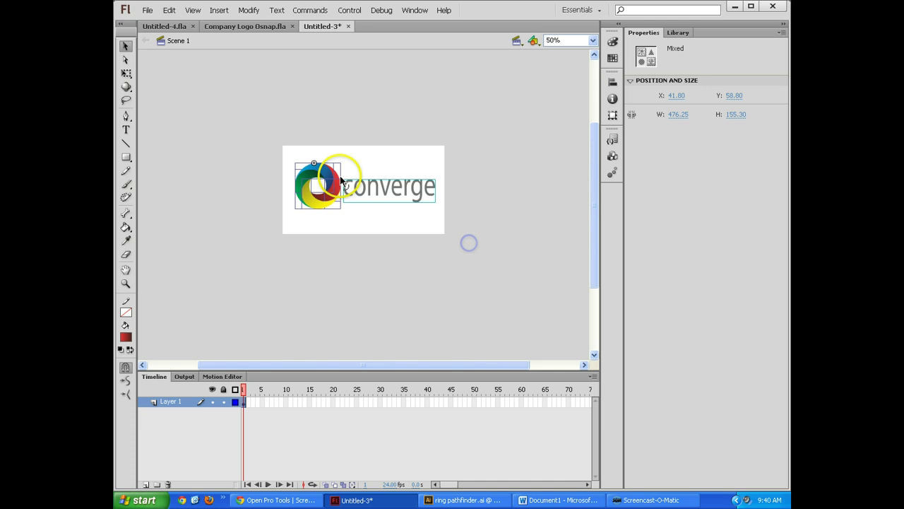
left_click_drag(329, 171, 327, 176)
left_click(466, 177)
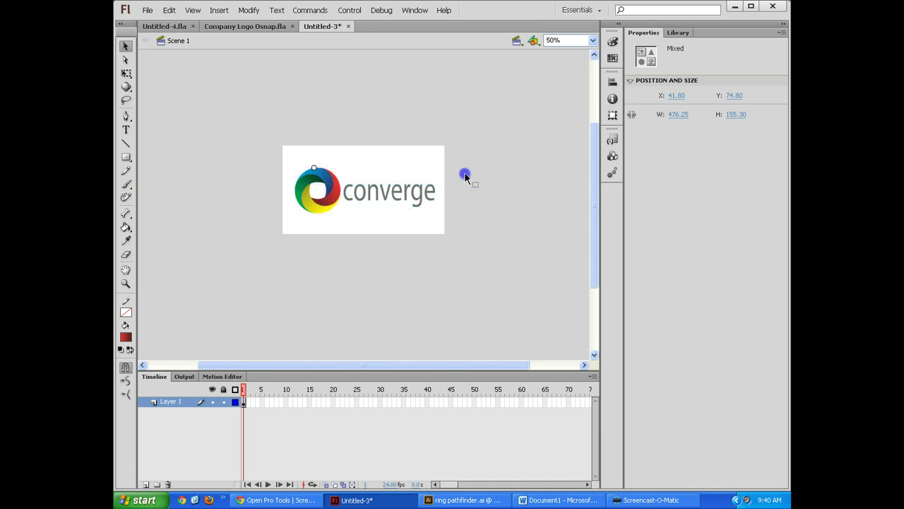
key("ctrl+1")
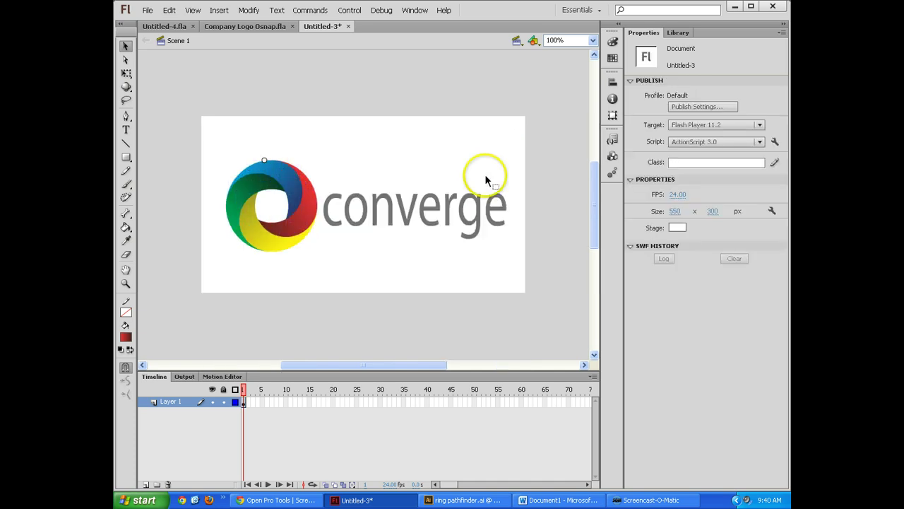
- Delete the stray empty path movie clip at the upper edge of the ring
left_click_drag(209, 131, 320, 270)
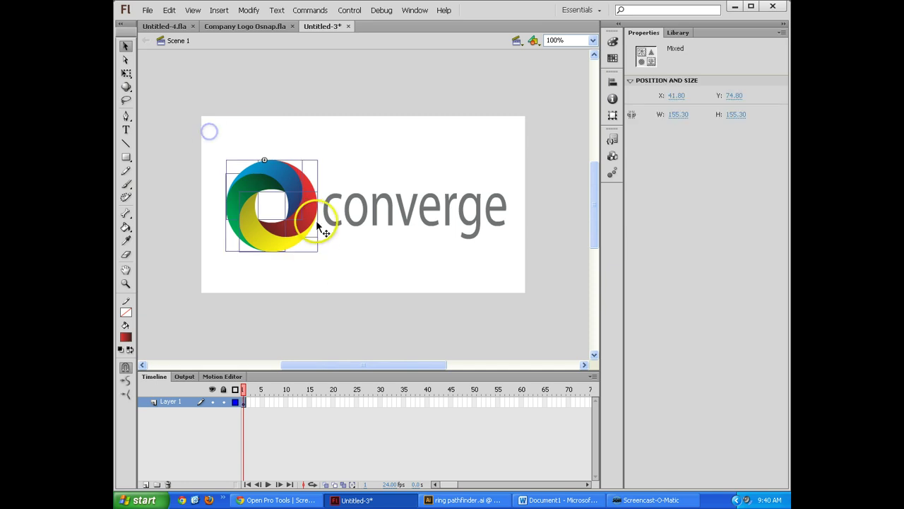
left_click(319, 131)
left_click(264, 159)
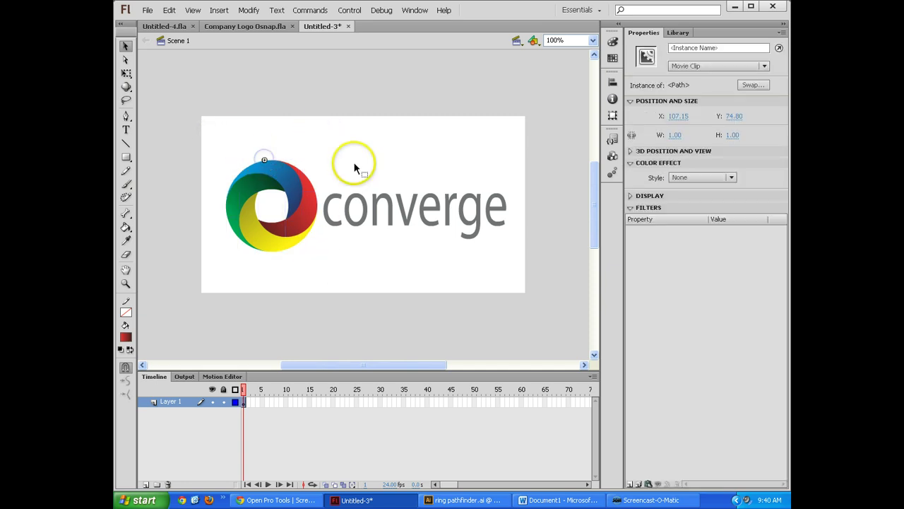
left_click(354, 168)
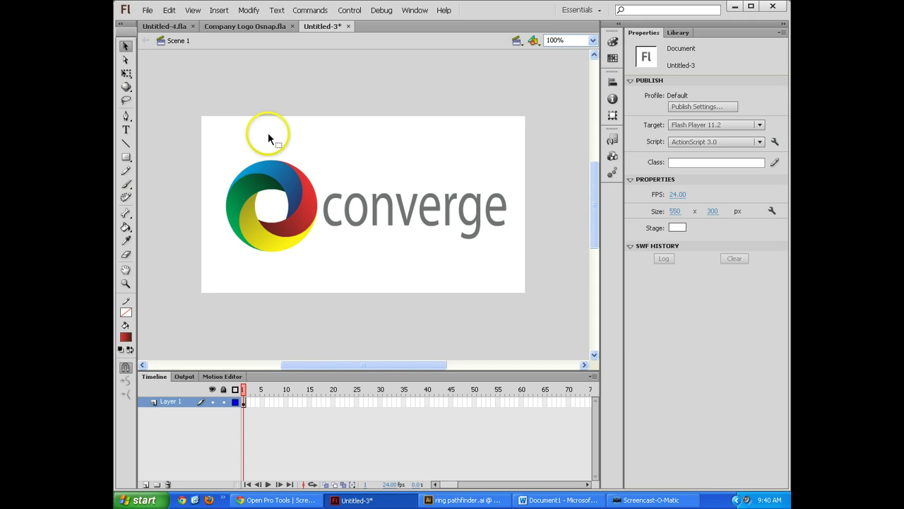
- Insert a keyframe at frame 60 of Layer 1 that holds the complete logo
left_click_drag(195, 137, 534, 299)
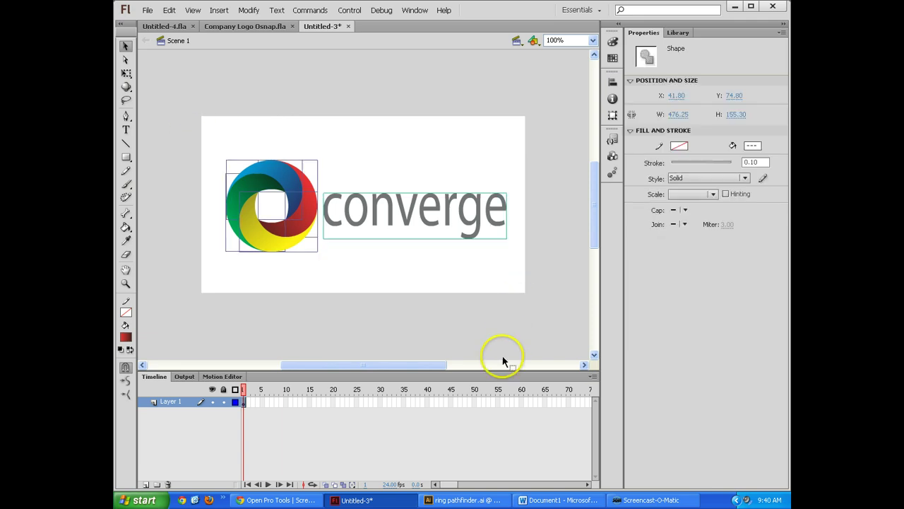
left_click(520, 402)
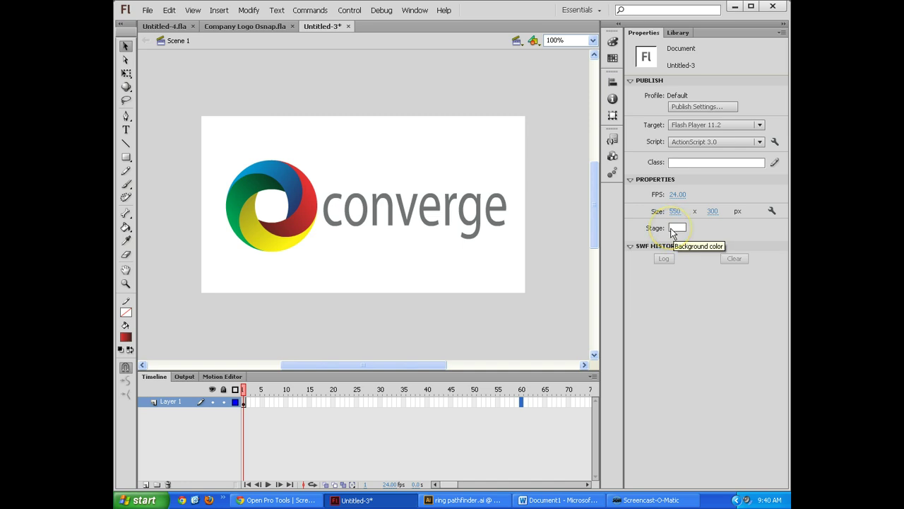
key("F6")
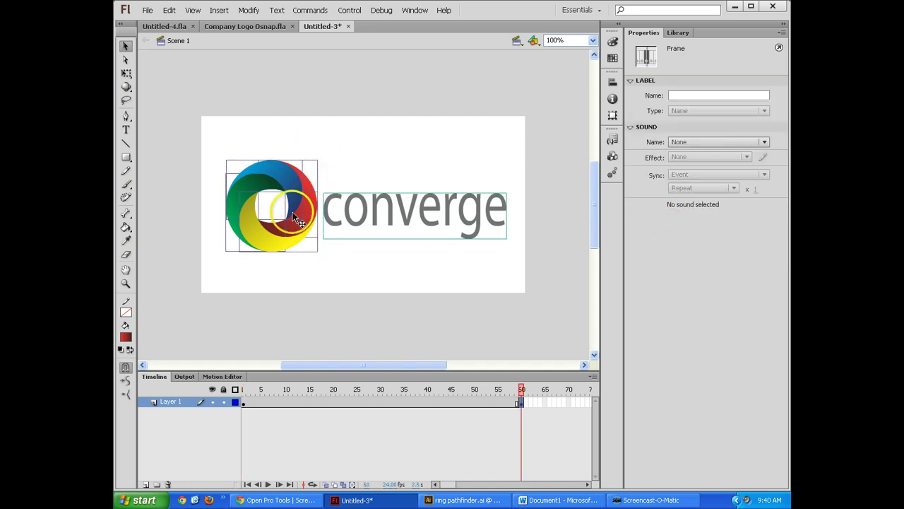
left_click(503, 361)
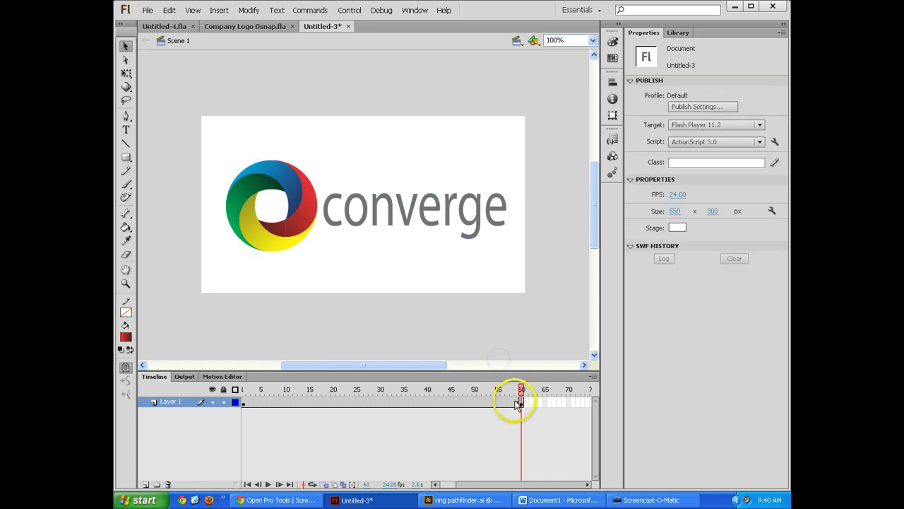
- Delete the converge text from frame 1, keeping the ring
left_click(248, 402)
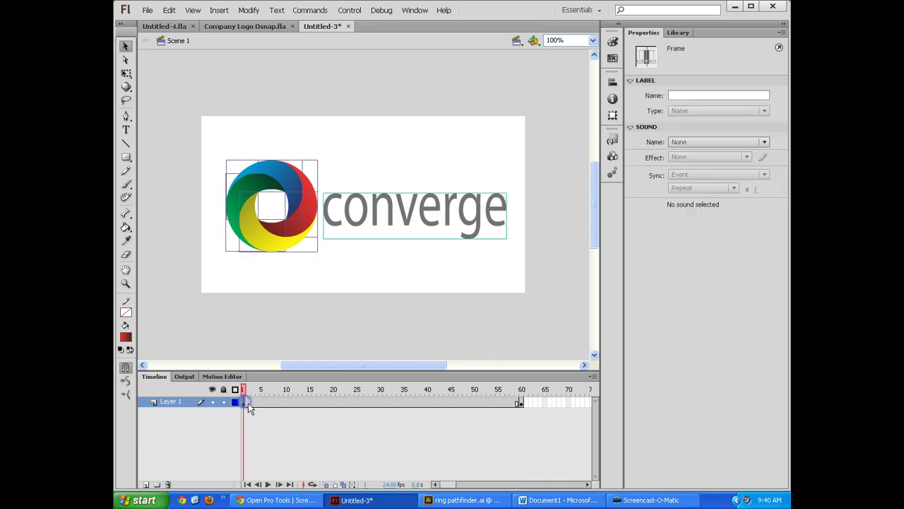
left_click(405, 244)
left_click(403, 207)
key("Delete")
left_click(417, 267)
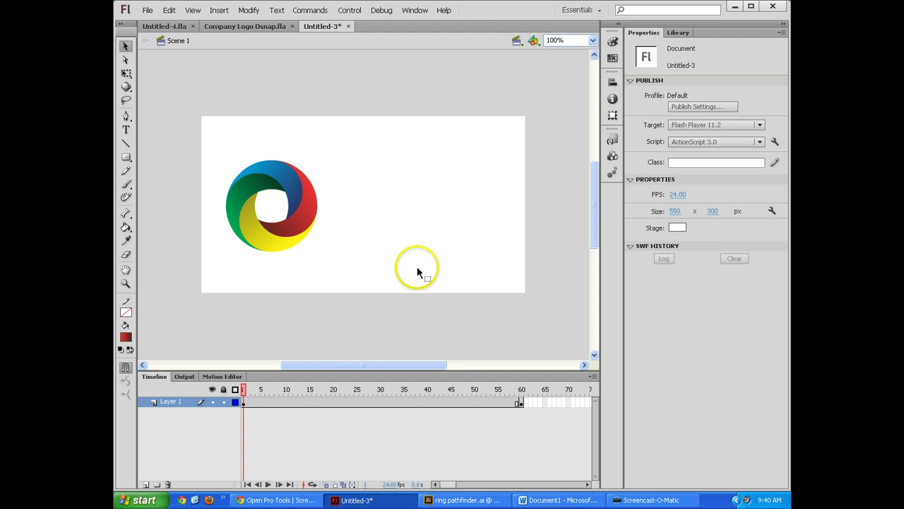
- Examine the ring's colored crescents in frame 1, individually and as a whole selection
left_click(284, 174)
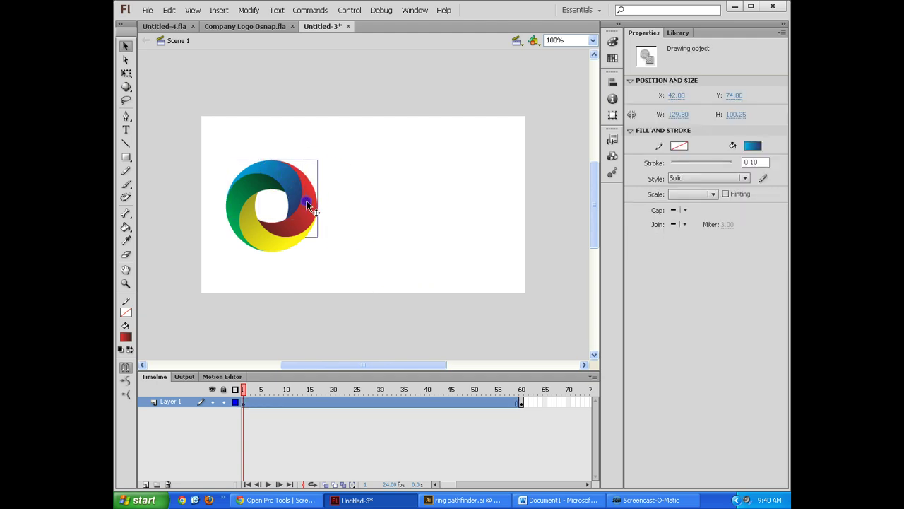
left_click(251, 231)
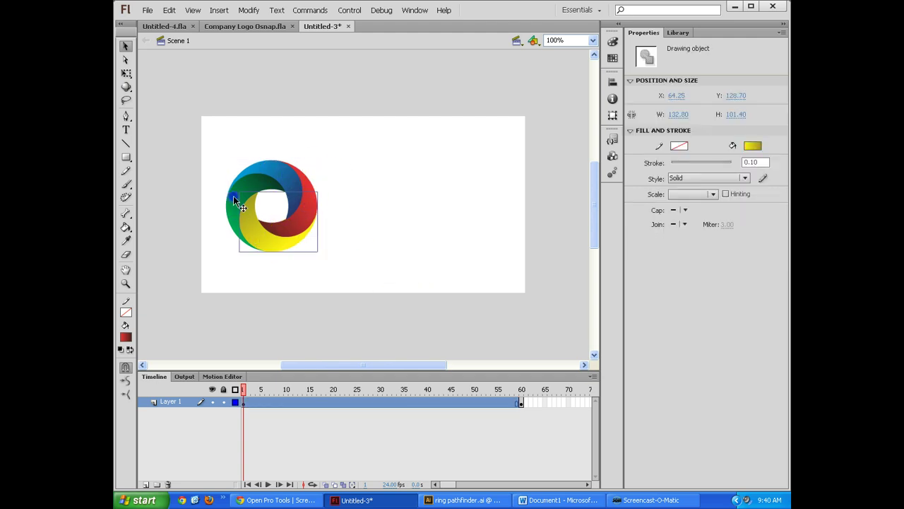
left_click(235, 194)
left_click(249, 177)
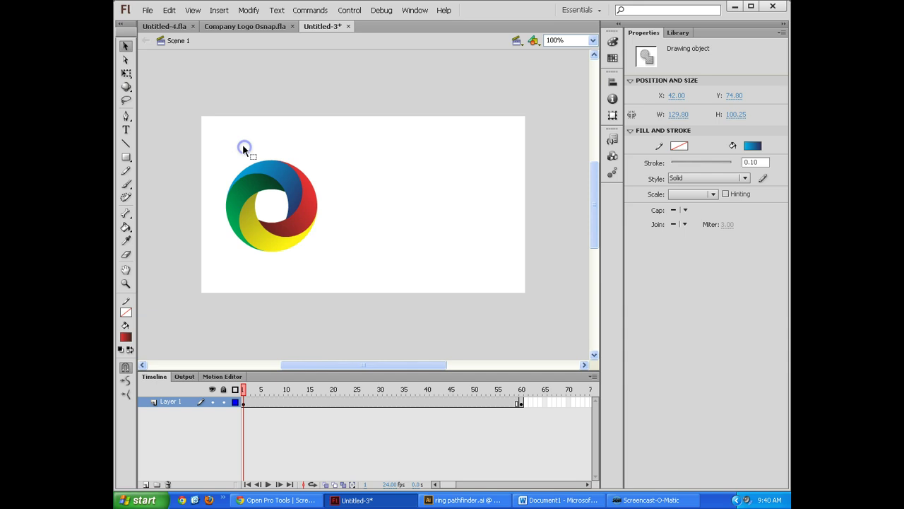
left_click(242, 144)
left_click_drag(213, 135, 329, 273)
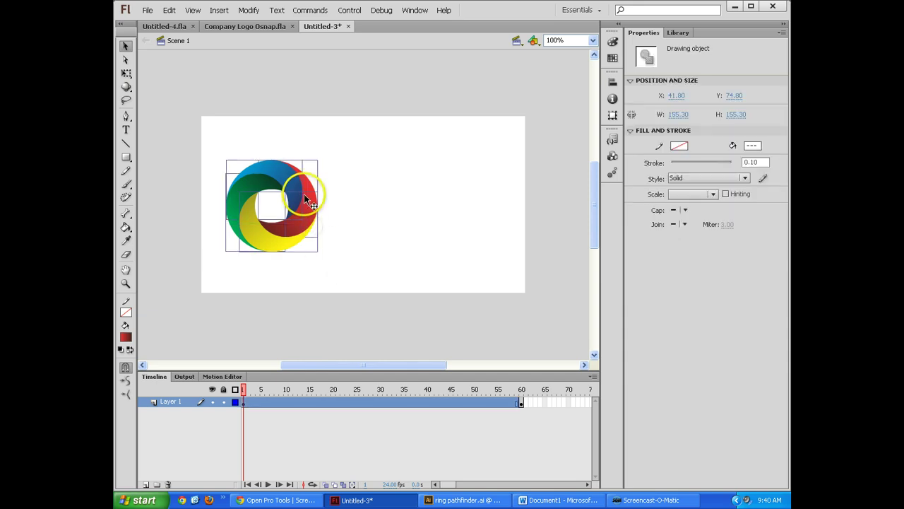
left_click(308, 132)
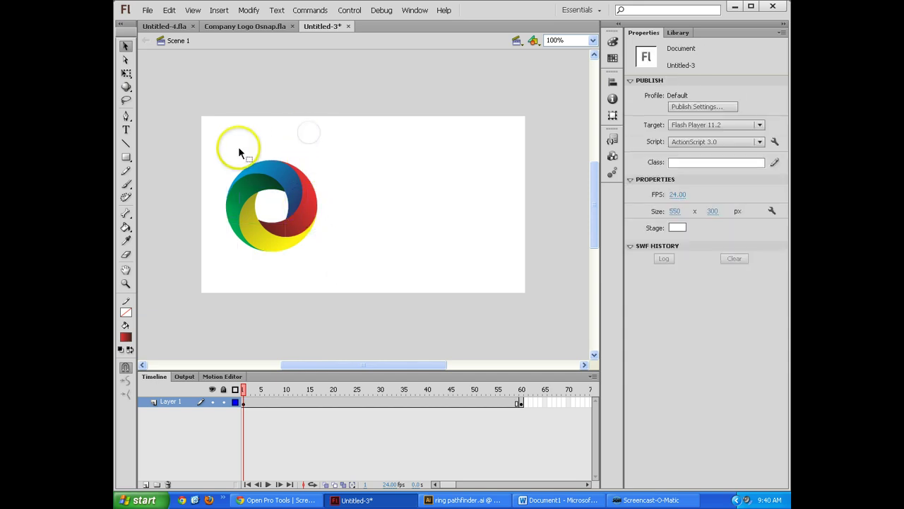
left_click(126, 157)
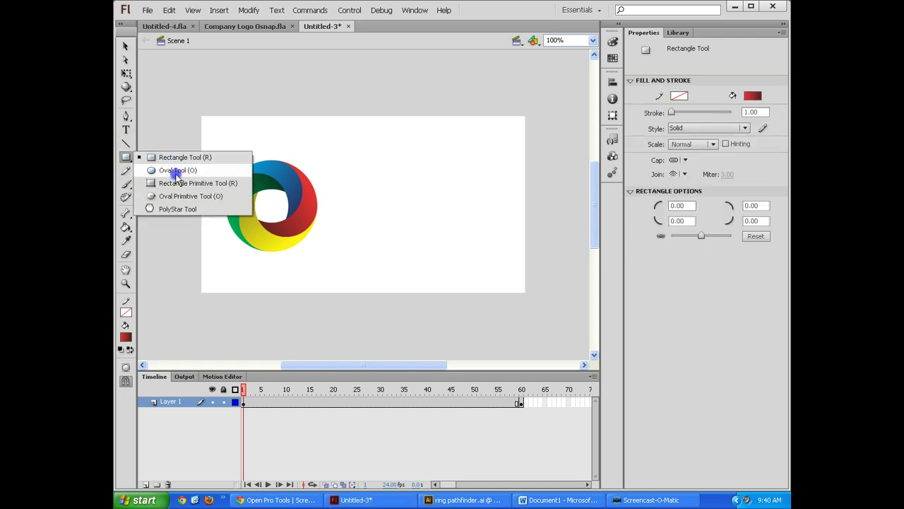
left_click_drag(176, 176, 163, 146)
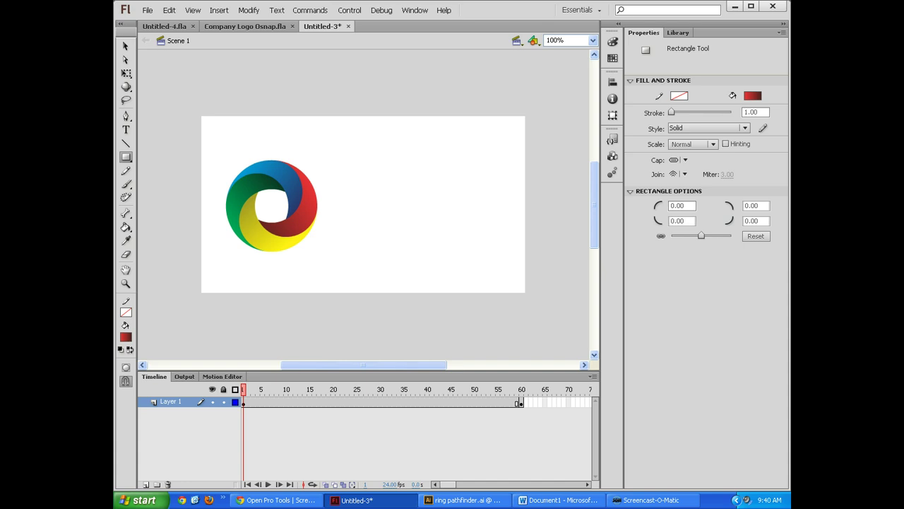
left_click(126, 46)
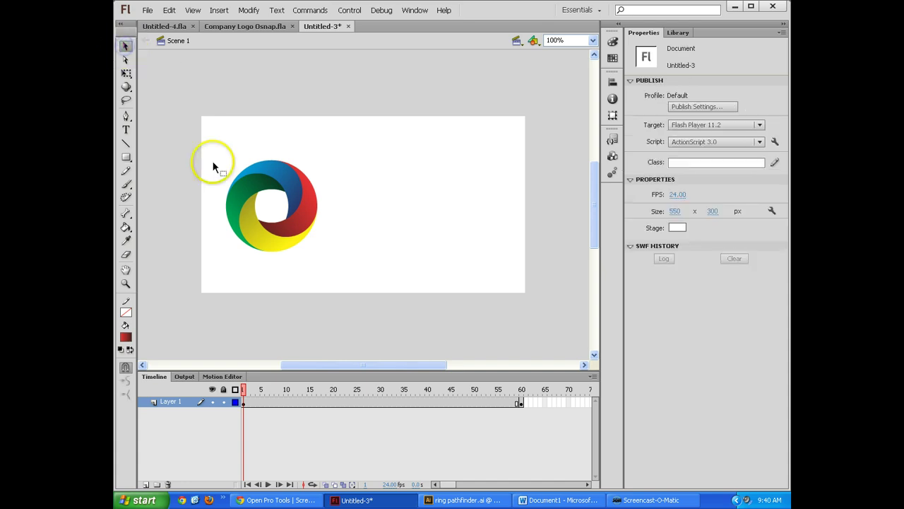
- Distribute the ring's four crescents in frame 1 to separate layers and check which crescent each new layer holds
left_click_drag(205, 144, 328, 271)
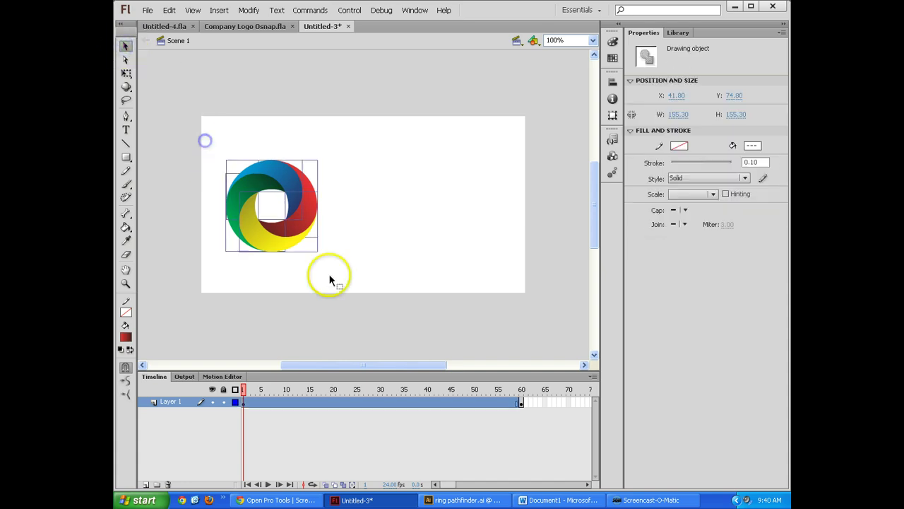
right_click(300, 221)
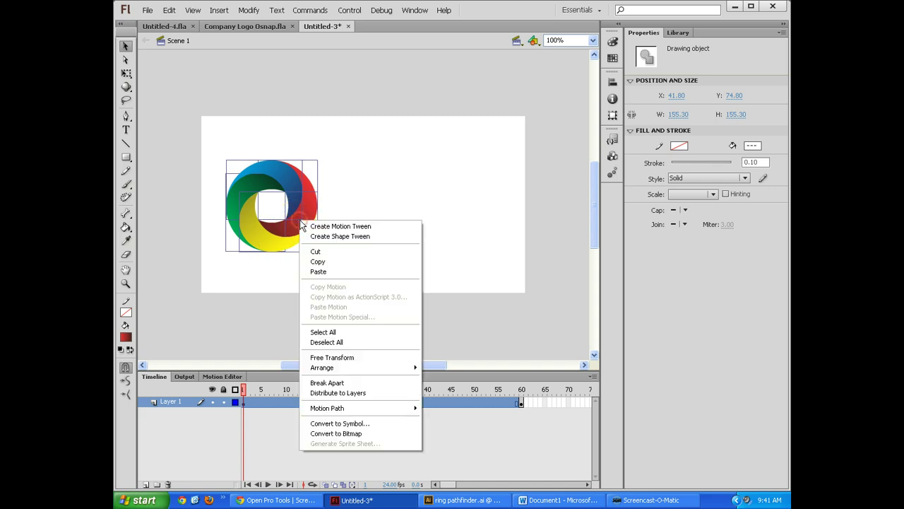
left_click(353, 393)
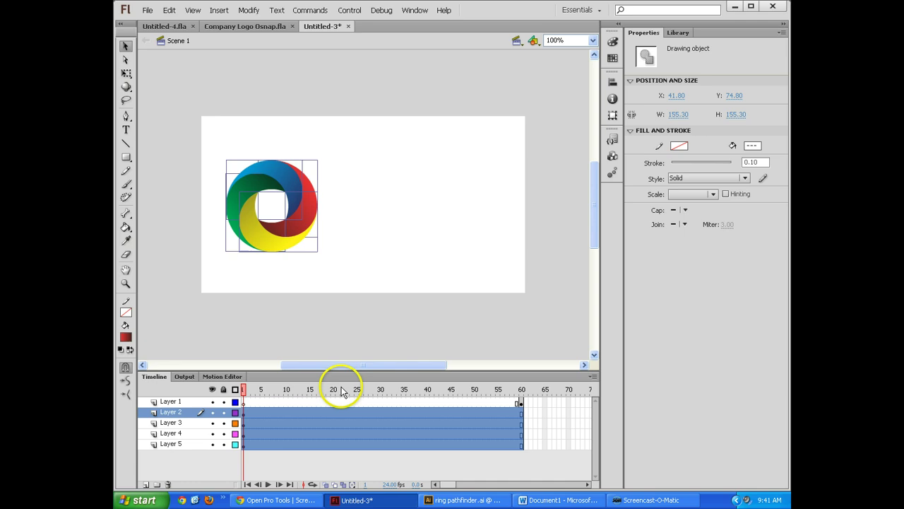
left_click(318, 402)
left_click(243, 413)
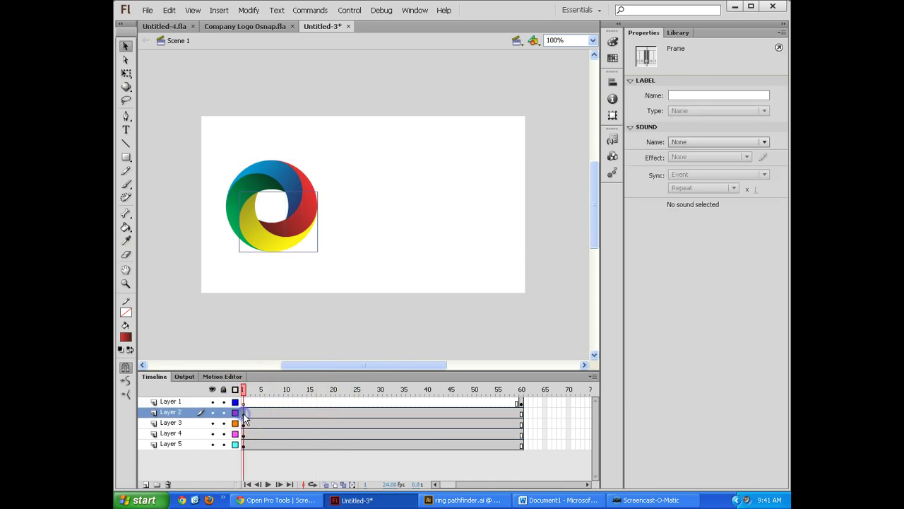
left_click(244, 423)
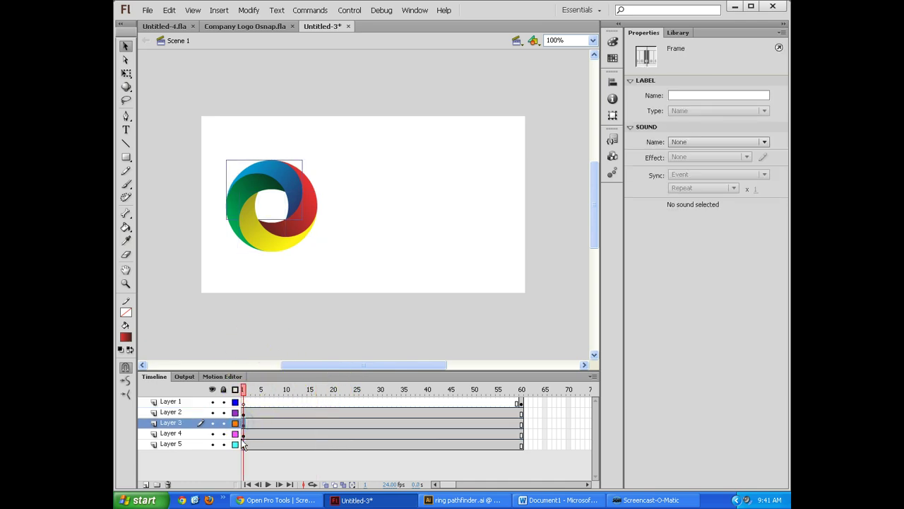
left_click(243, 434)
left_click(243, 444)
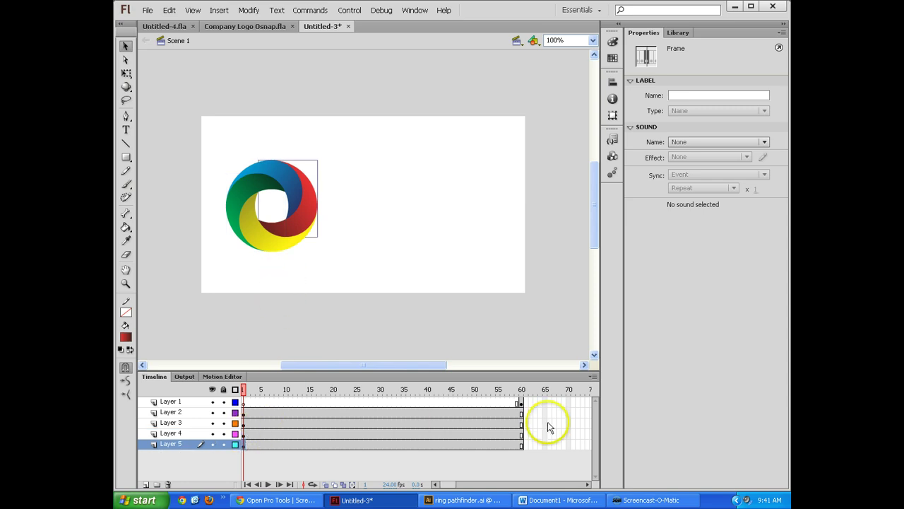
- Create motion tweens on Layer 2 and Layer 3, converting their yellow and blue crescents to symbols
left_click_drag(495, 389, 521, 396)
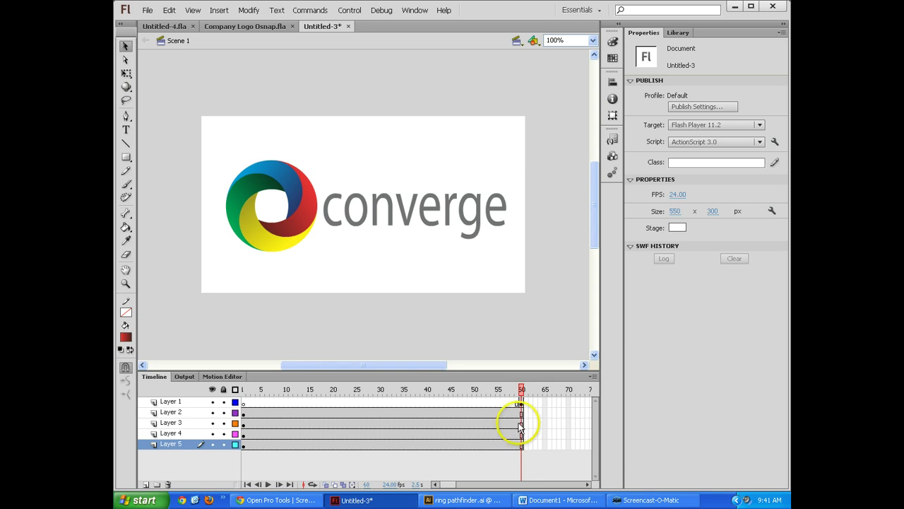
left_click(484, 414)
right_click(483, 413)
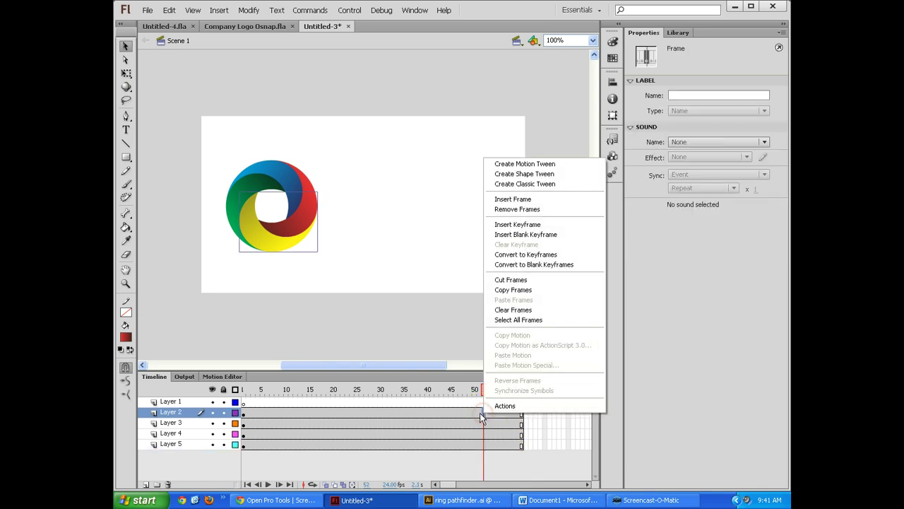
left_click(545, 165)
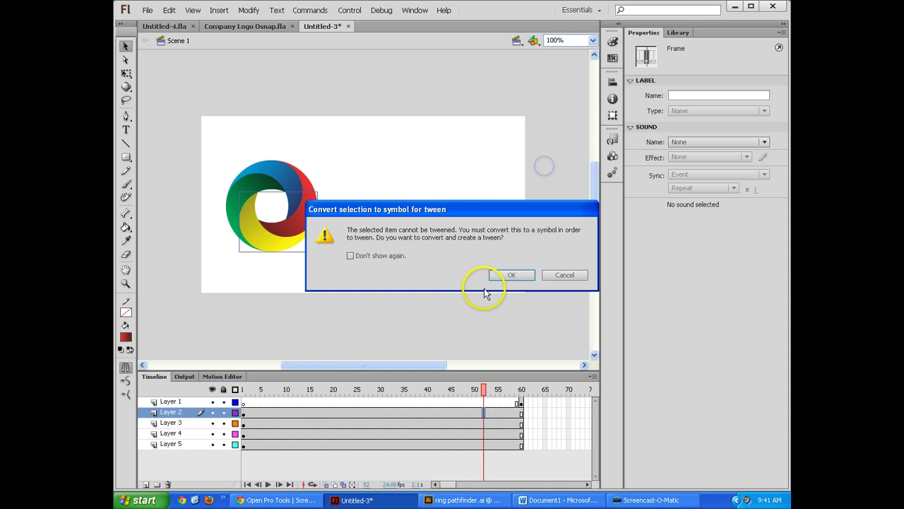
left_click(498, 274)
right_click(484, 421)
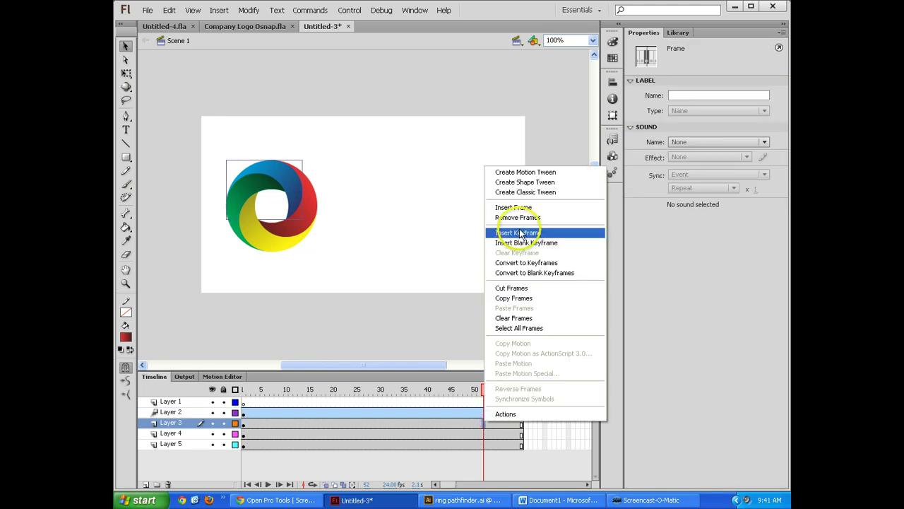
left_click(529, 174)
left_click(495, 275)
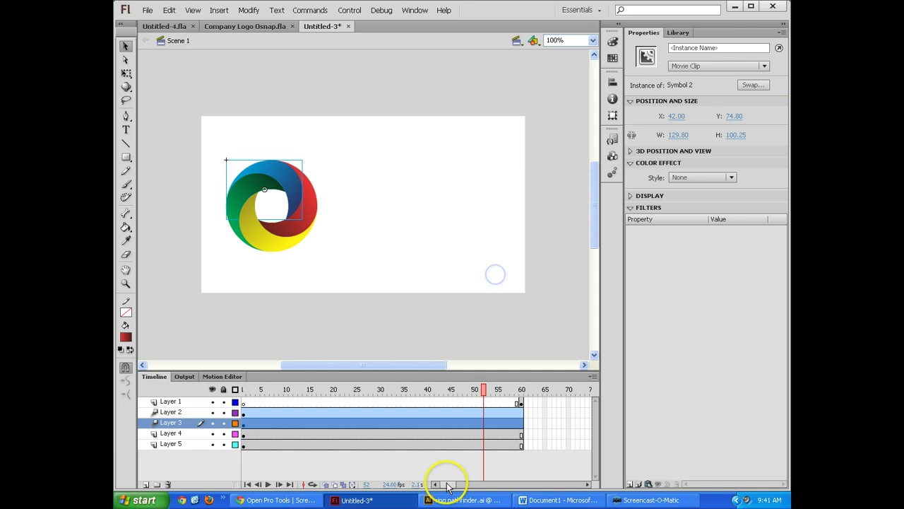
- Create motion tweens on Layer 4 and Layer 5, converting their green and red crescents to symbols
left_click(470, 433)
right_click(470, 433)
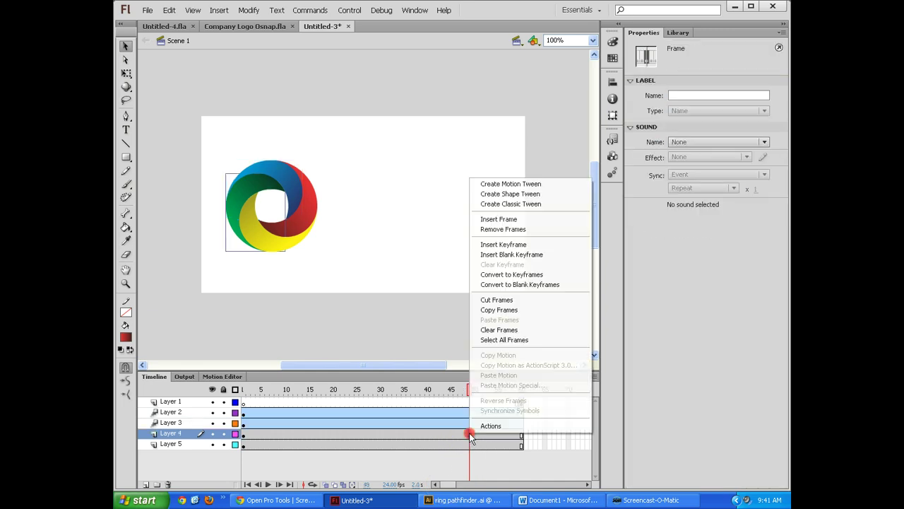
left_click(495, 184)
left_click(504, 276)
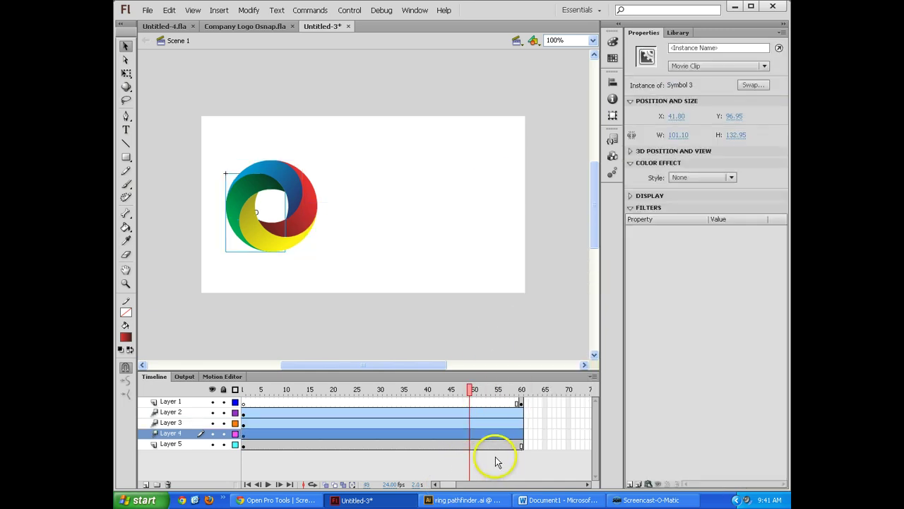
left_click(493, 443)
right_click(493, 444)
left_click(514, 195)
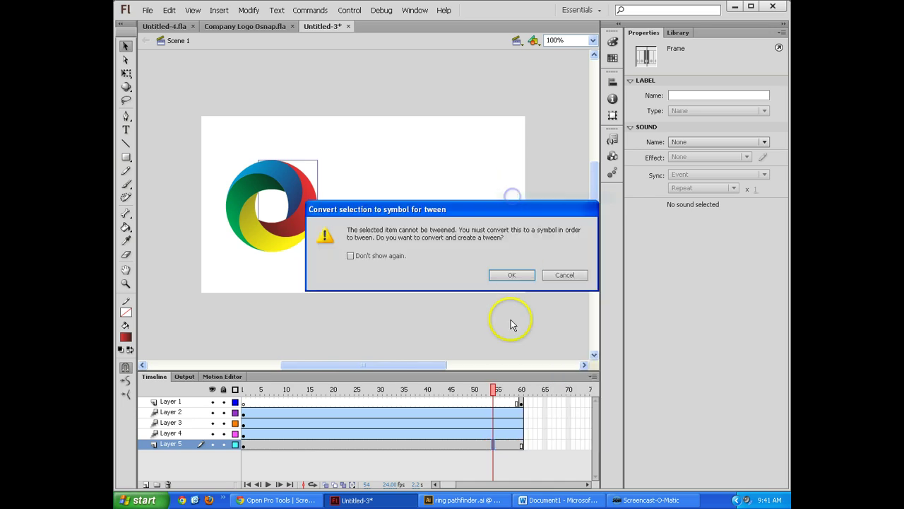
left_click(505, 276)
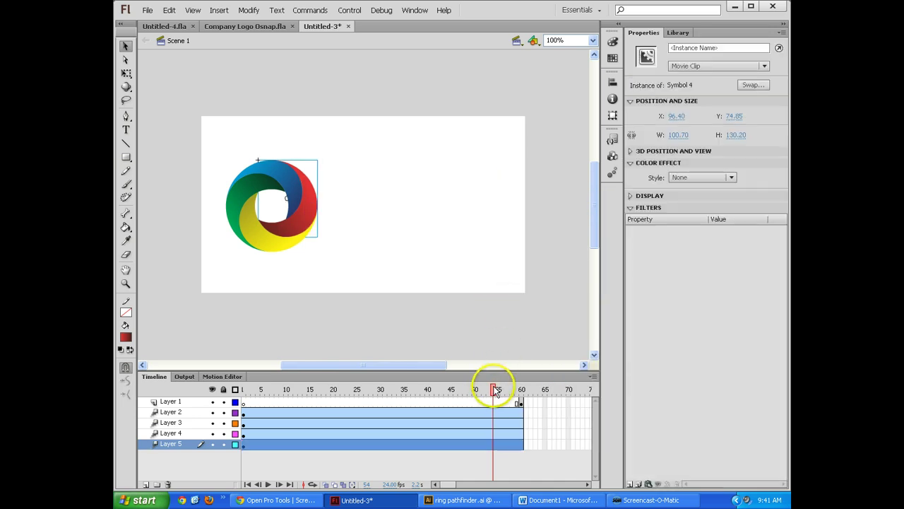
- In frame 60, shift Layer 1's yellow crescent and nudge it back into the ring at X 64.00, Y 127.70
left_click_drag(495, 388, 535, 389)
left_click(519, 412)
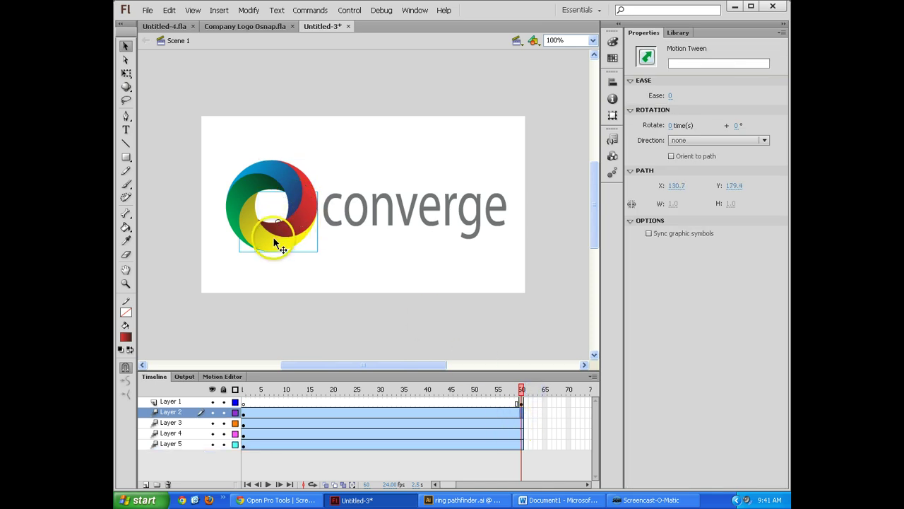
mouse_move(273, 238)
left_mouse_down()
mouse_move(380, 284)
mouse_move(302, 262)
mouse_move(278, 243)
left_mouse_up()
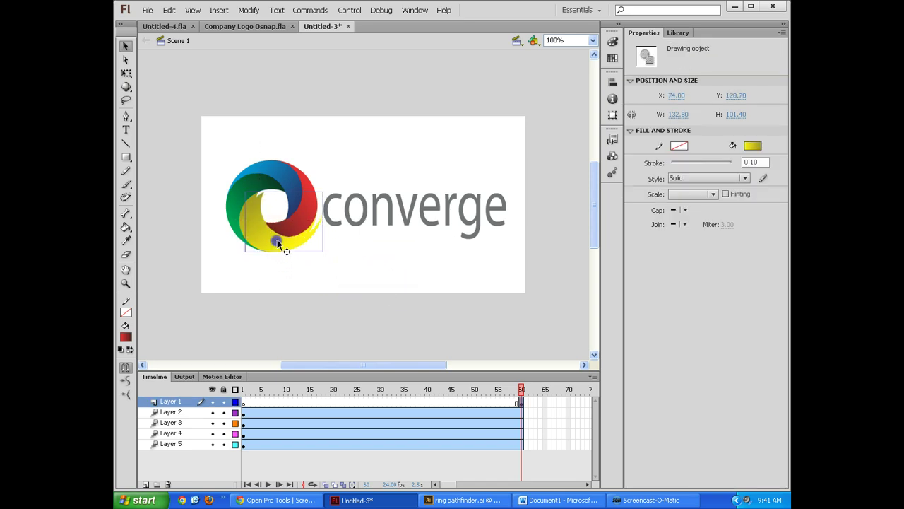
key("Left")
key("Left")
key("Left")
key("Left")
key("Left")
key("Left")
key("Left")
key("Left")
key("Left")
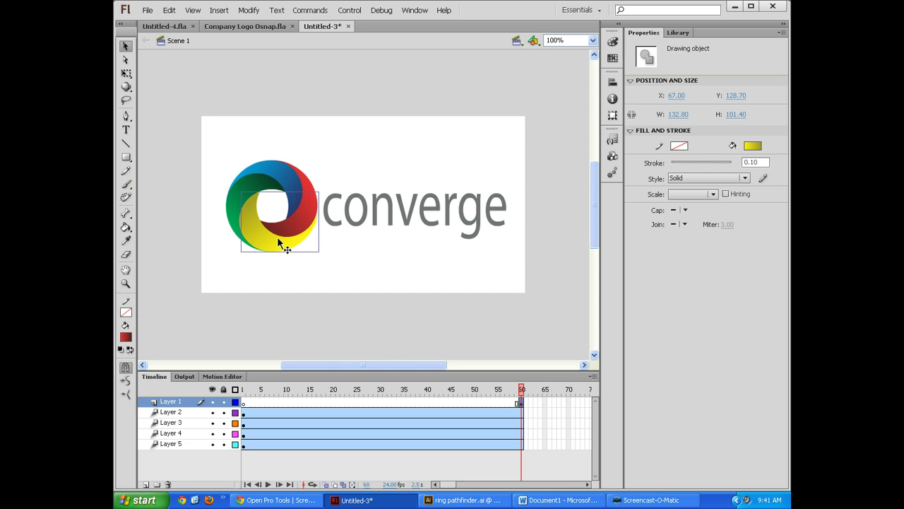
key("Up")
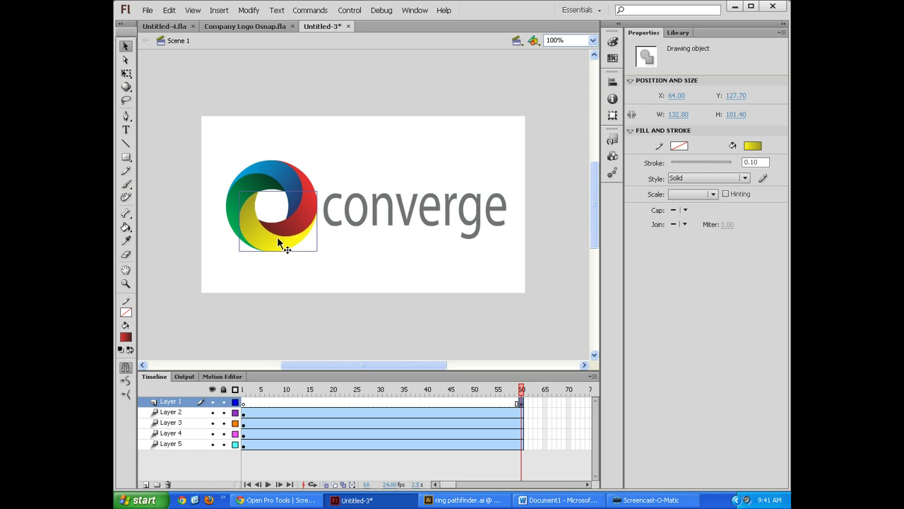
left_click(318, 241)
- At frame 1, move Layer 2's yellow crescent out of the ring to X 142.90, Y 229.90
left_click(541, 417)
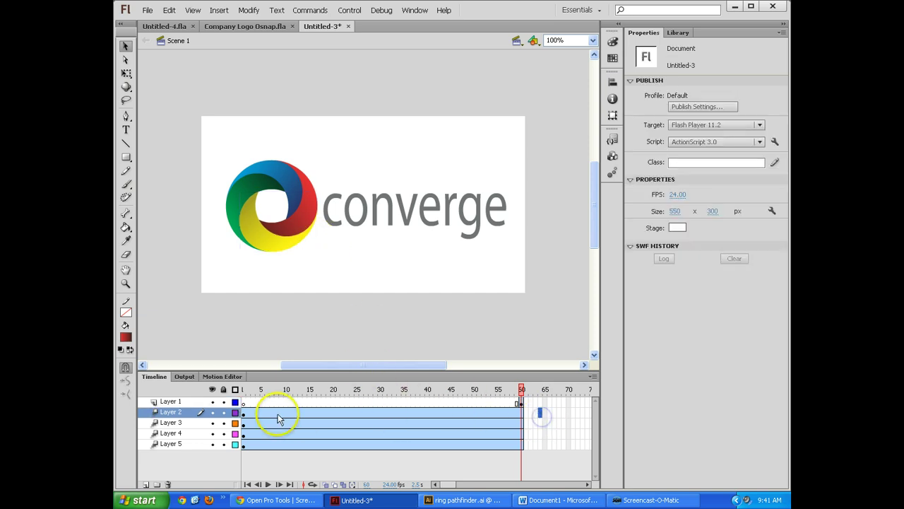
left_click(254, 413)
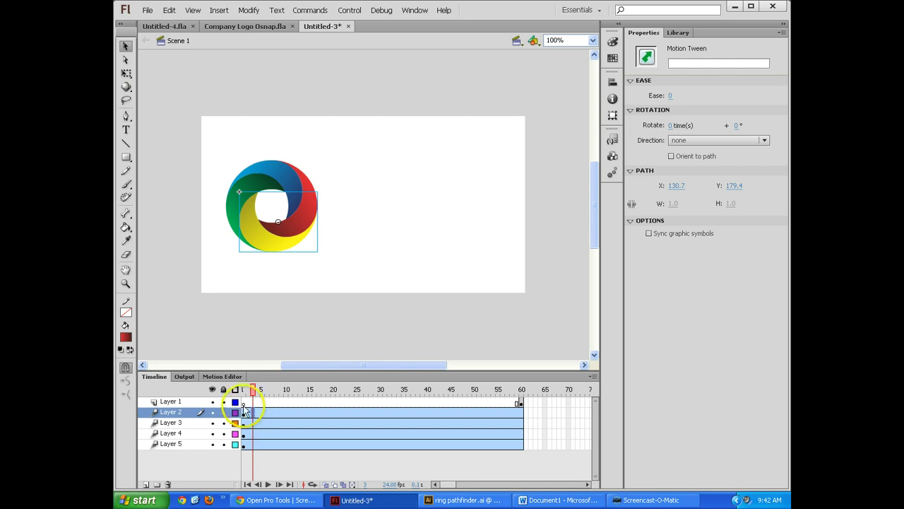
left_click_drag(251, 389, 493, 389)
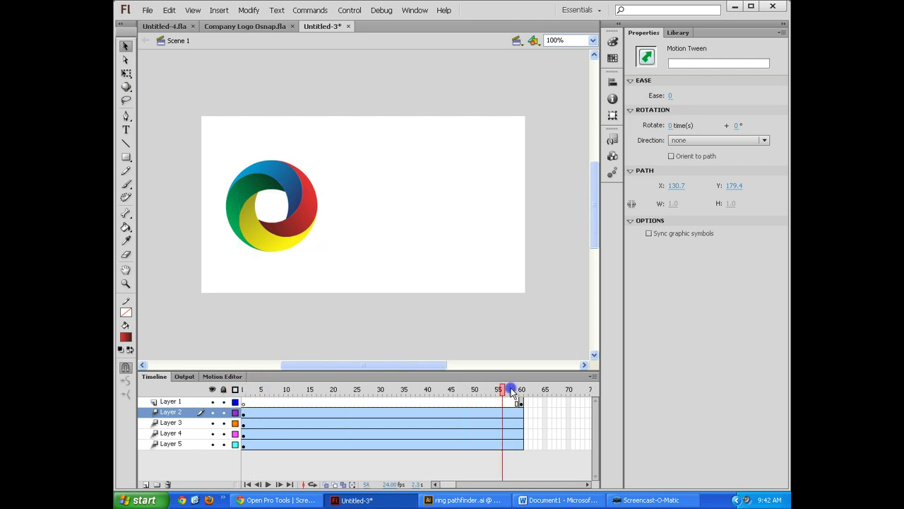
left_click(261, 238)
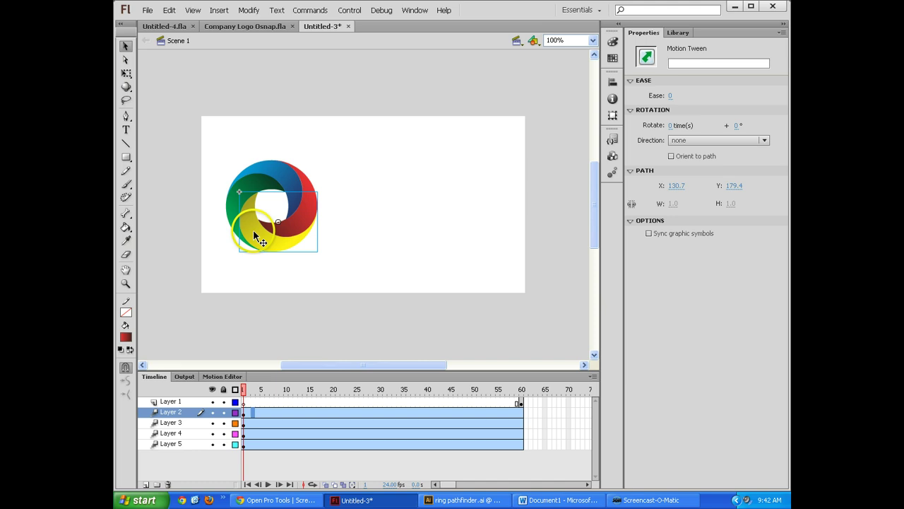
left_click_drag(253, 229, 298, 288)
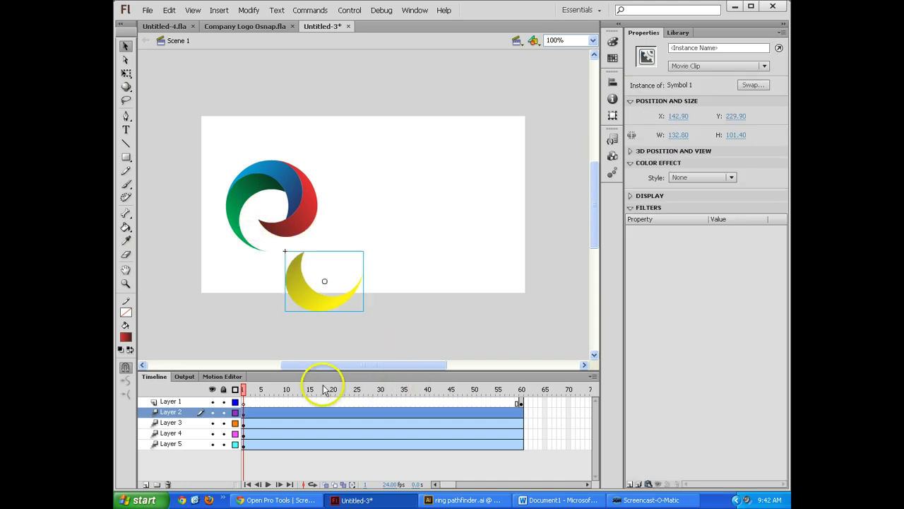
- At frame 60, move Layer 2's yellow crescent back to the ring and nudge it into its place in the logo
left_click_drag(242, 389, 521, 393)
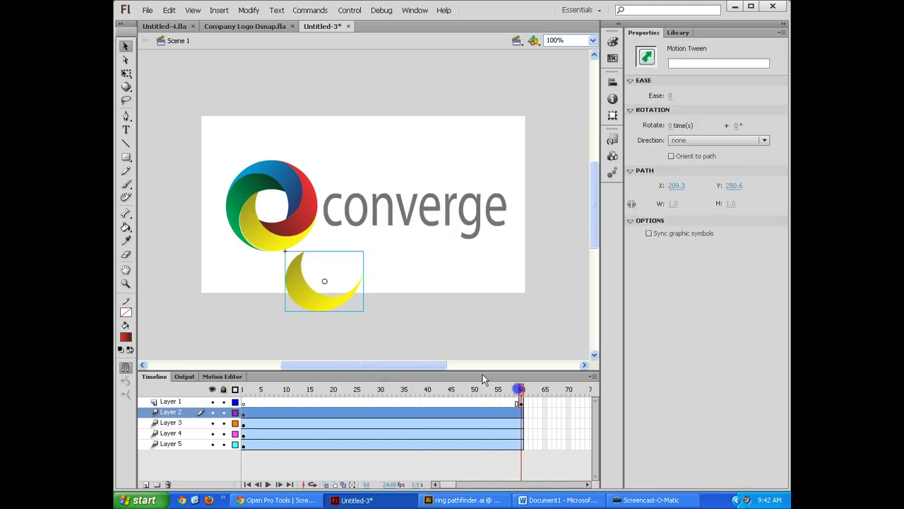
left_click_drag(306, 285, 259, 241)
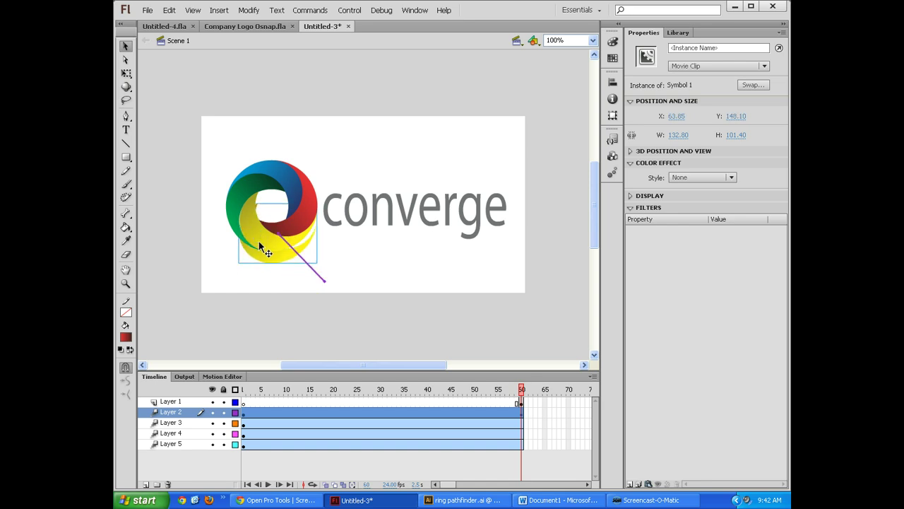
key("Up")
key("Up")
key("Up")
key("Up")
key("Up")
key("Up")
key("Up")
key("Up")
key("Up")
key("Up")
key("Up")
key("Up")
key("Up")
key("Up")
key("Up")
key("Up")
key("Up")
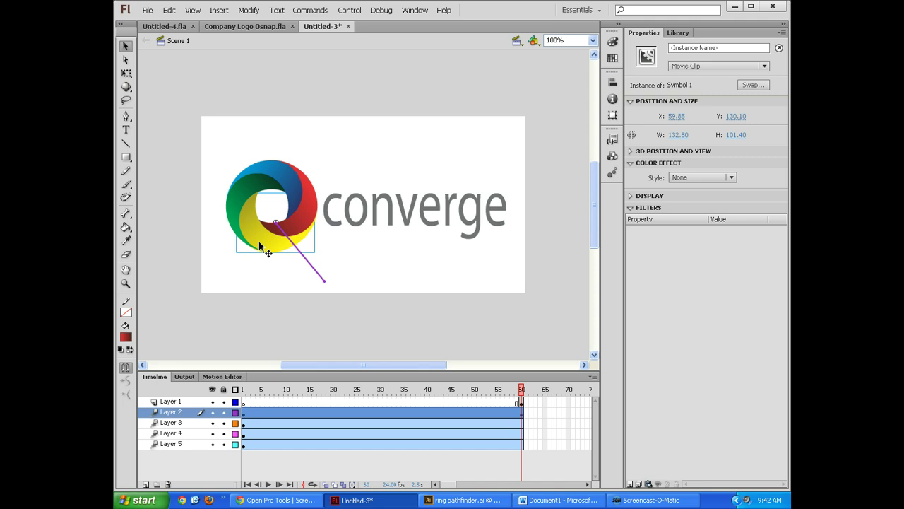
key("Left")
key("Left")
key("Up")
left_click(339, 280)
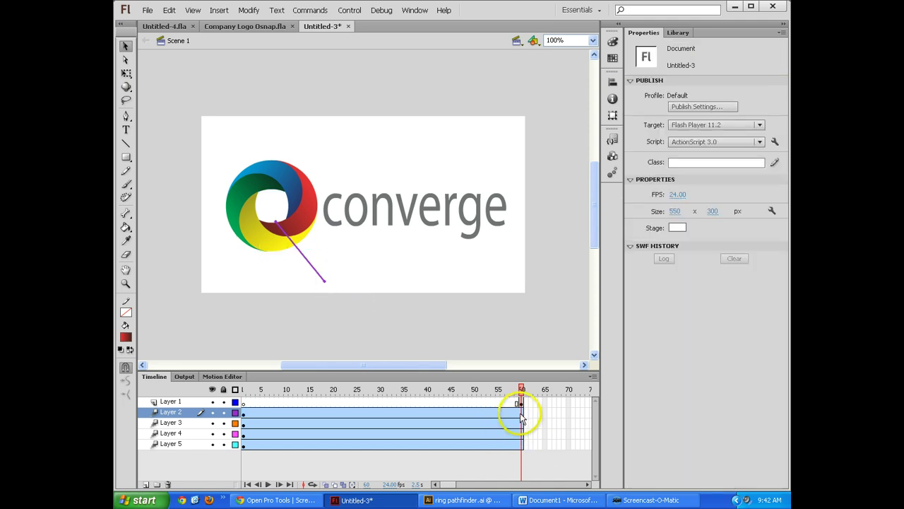
- At frame 1, move the yellow crescent below the stage to X 68.90, Y 309.95 and preview its motion along the timeline
left_click_drag(521, 391, 244, 379)
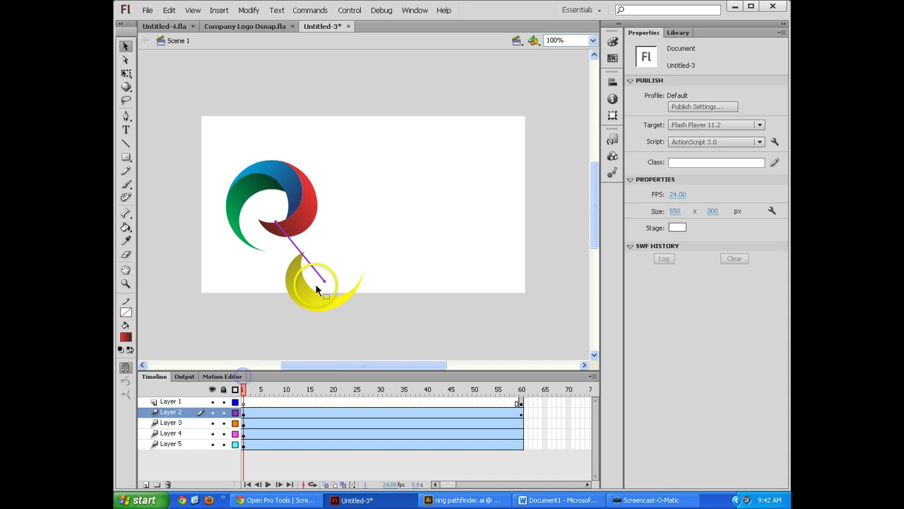
left_click_drag(315, 283, 293, 301)
scroll(273, 303, "down", 3)
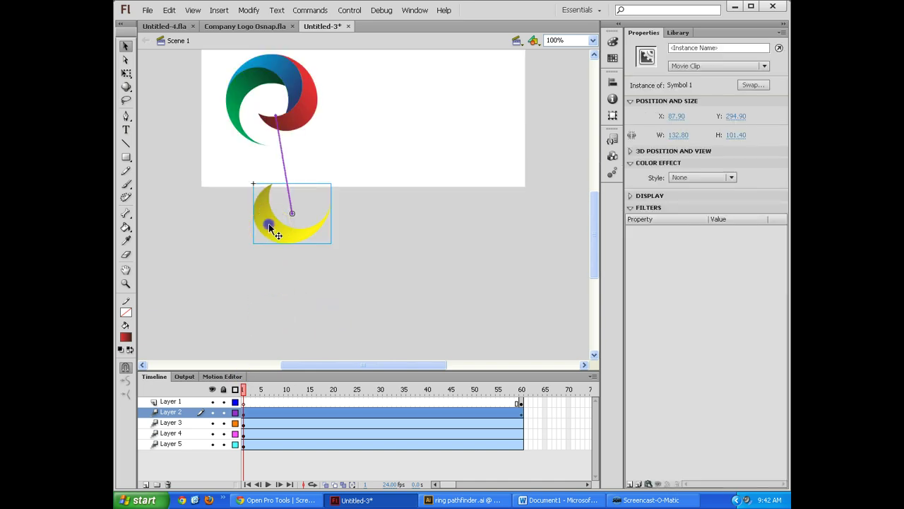
left_click_drag(269, 223, 258, 232)
scroll(292, 240, "up", 5)
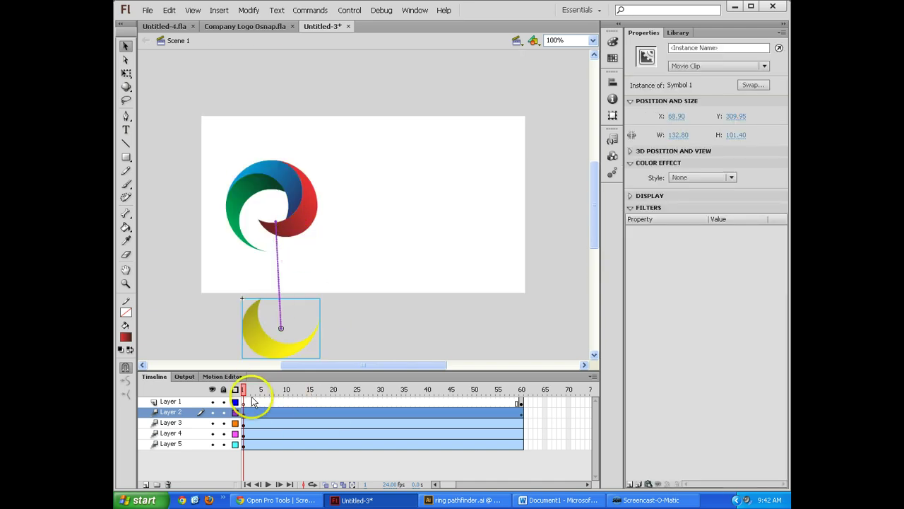
left_click_drag(243, 392, 361, 393)
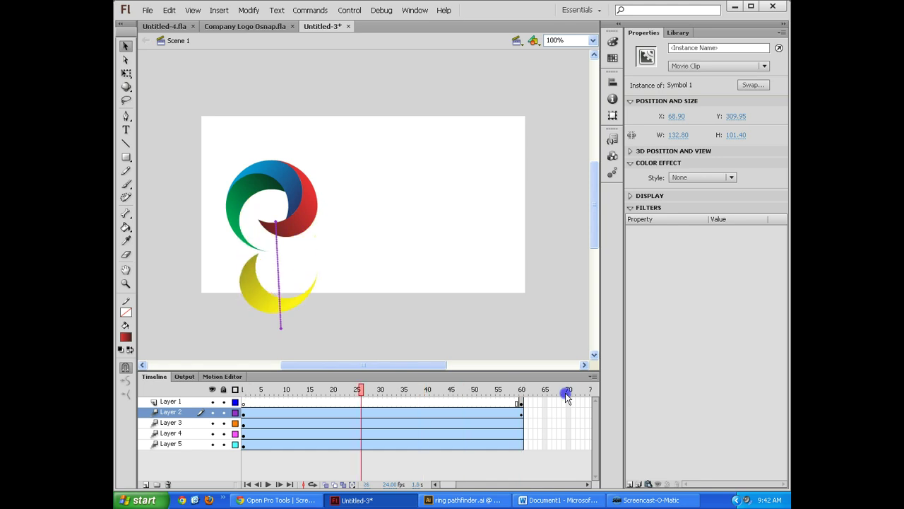
- Return to the Flash document, undo the blue crescent's move made at frame 2, and go back to frame 1
left_click_drag(565, 392, 295, 400)
left_click(245, 427)
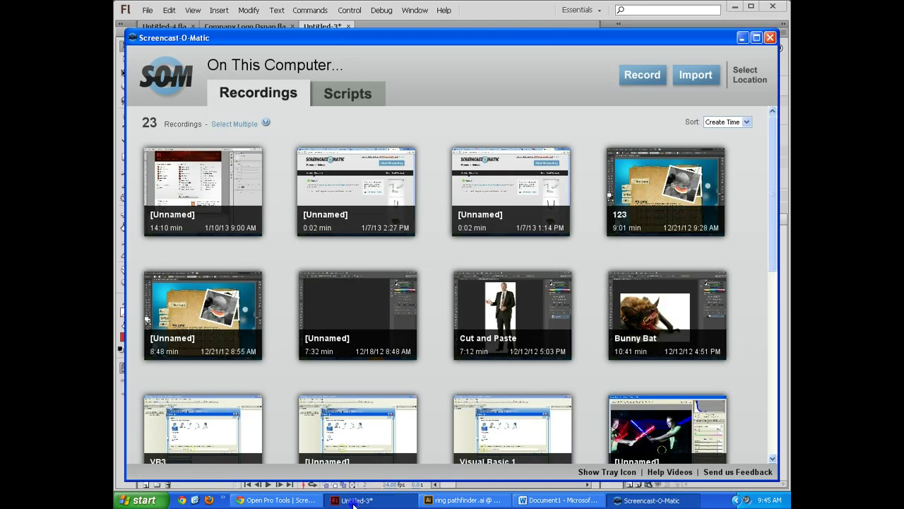
left_click(353, 500)
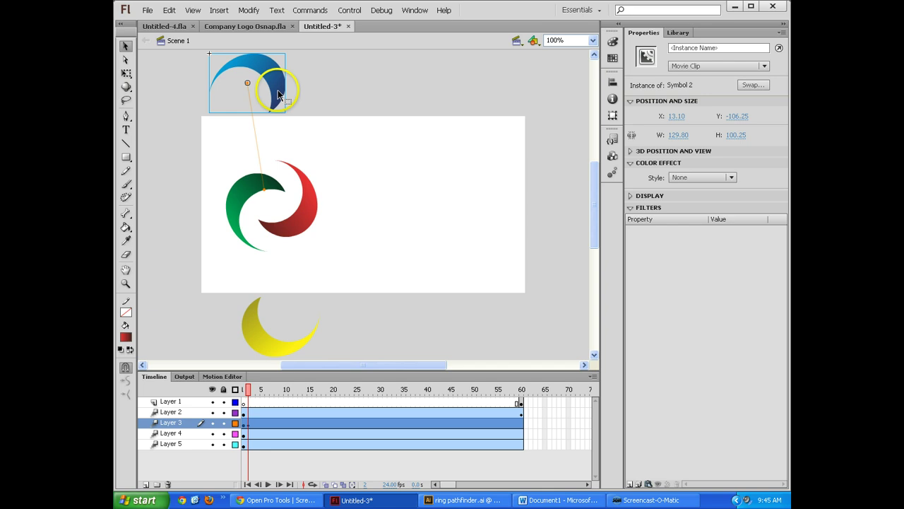
key("ctrl+z")
left_click(265, 338)
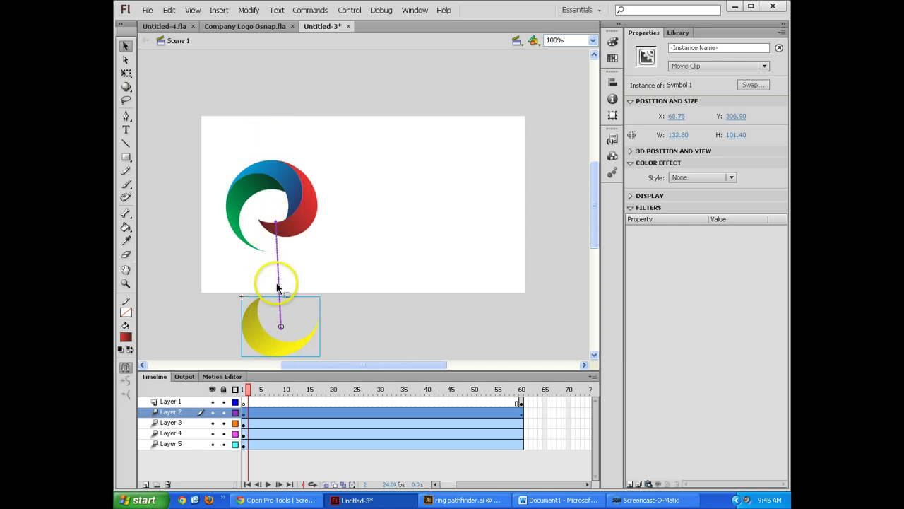
mouse_move(247, 389)
left_mouse_down()
mouse_move(492, 400)
mouse_move(233, 387)
left_mouse_up()
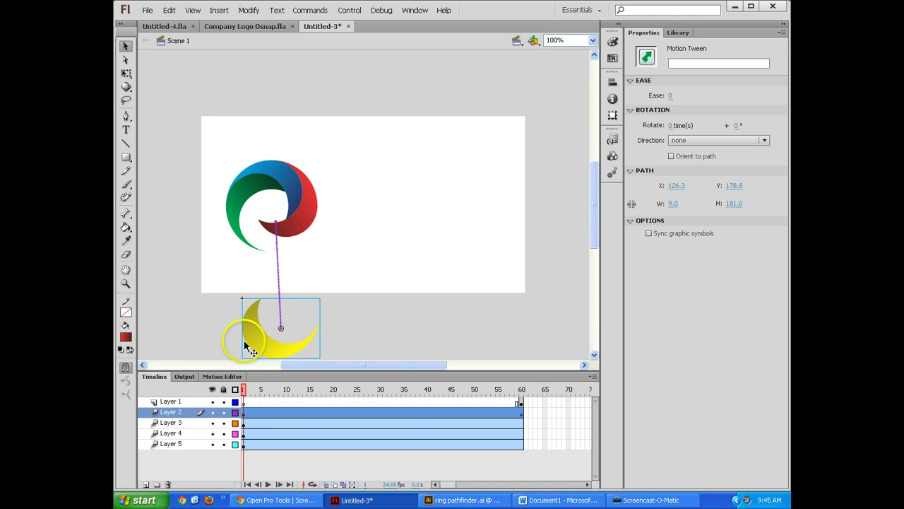
- Try moving Layer 3's blue crescent above the stage at frame 5 to X -6.00, Y -110.25, and undo the move
left_click(269, 165)
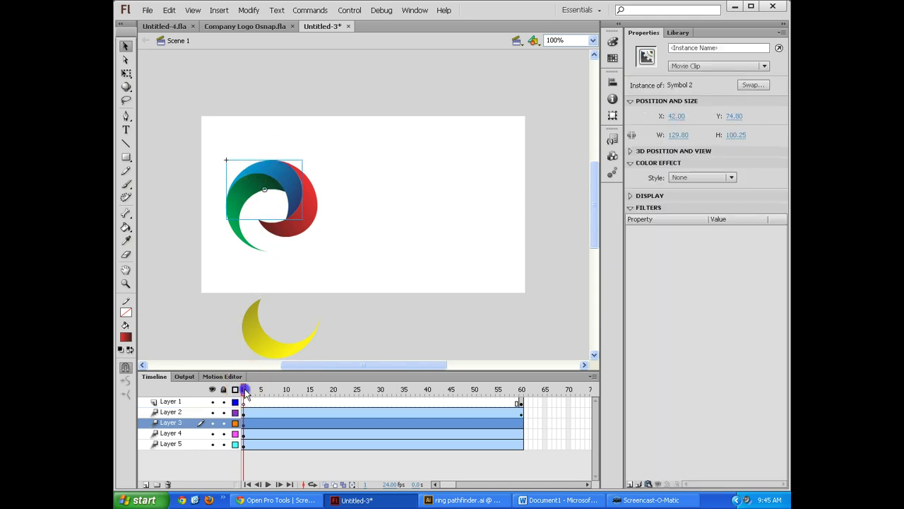
left_click_drag(245, 389, 261, 389)
left_click_drag(272, 170, 253, 72)
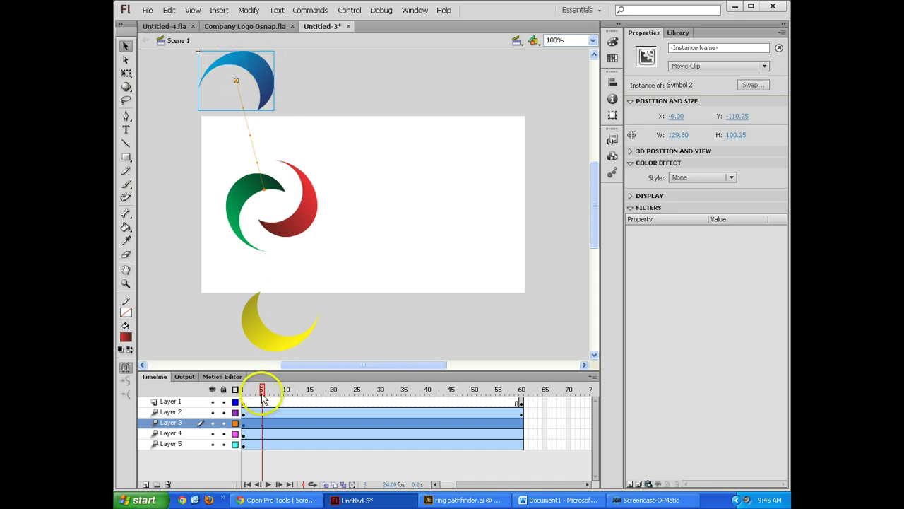
left_click_drag(261, 391, 228, 391)
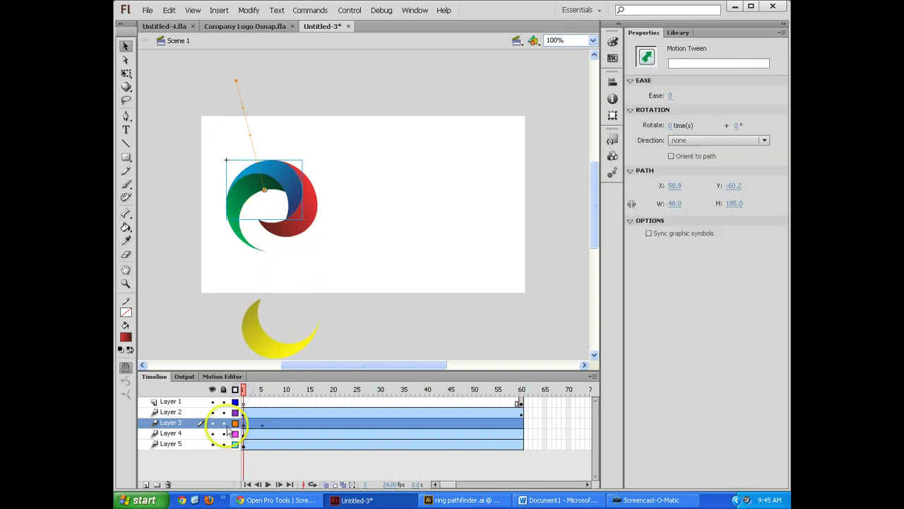
left_click(263, 425)
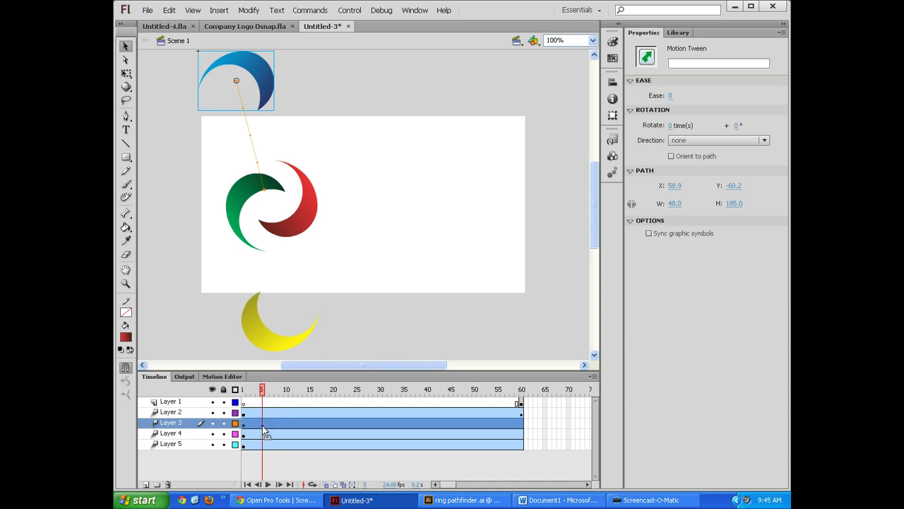
key("ctrl+z")
key("ctrl+z")
key("ctrl+z")
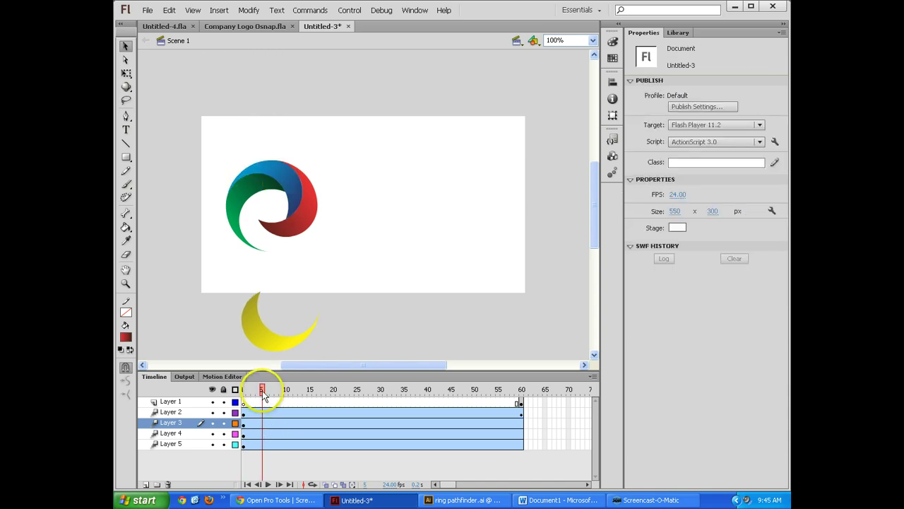
- At frame 1, move the crescents off stage: blue above at Y -109.25, green to the left at X -105.25, red to the right at X 552.55
left_click_drag(262, 390, 248, 390)
left_click_drag(263, 177, 256, 66)
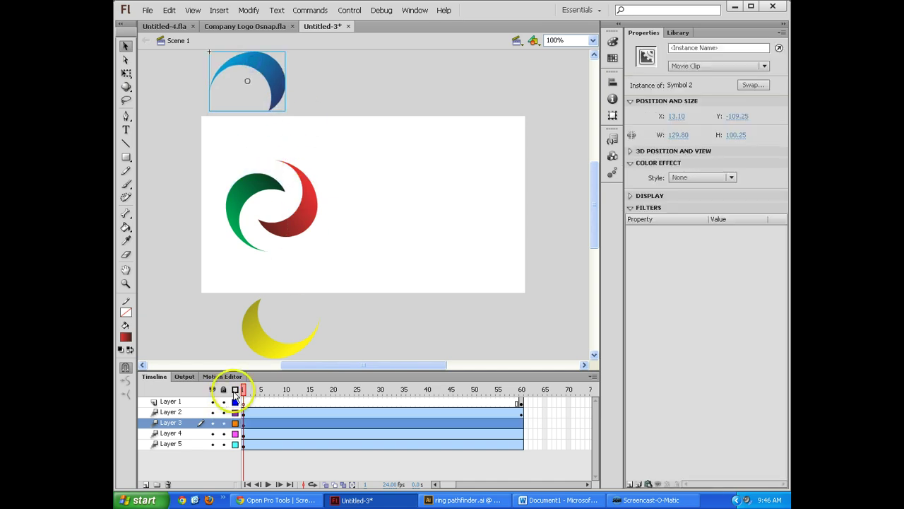
left_click_drag(249, 196, 162, 198)
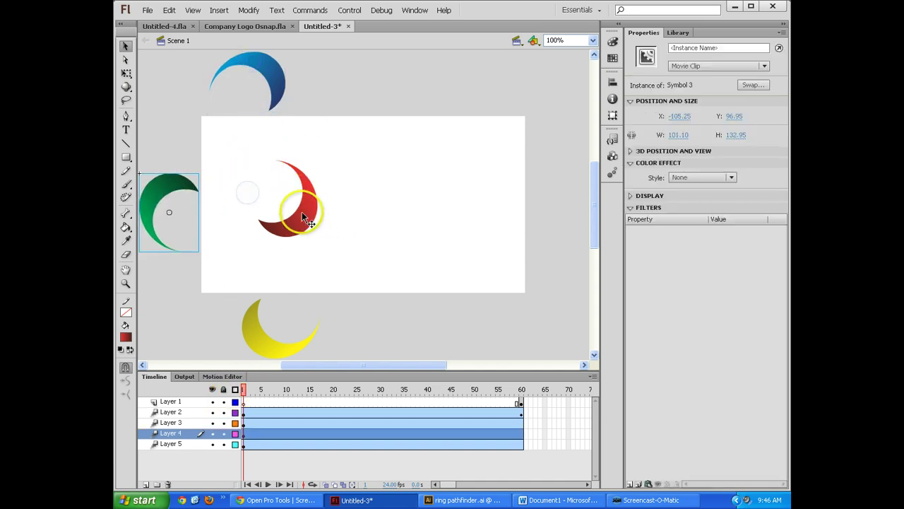
left_click_drag(302, 211, 569, 215)
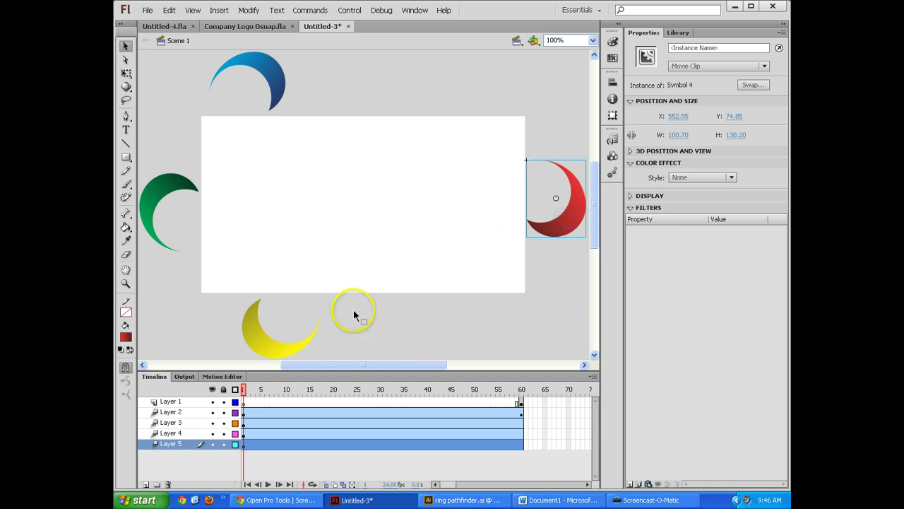
- At frame 60, move the red, blue and green crescents back into the ring, blue at X 41.80, Y 74.85 and green at X 42.80, Y 96.95
left_click_drag(242, 390, 403, 389)
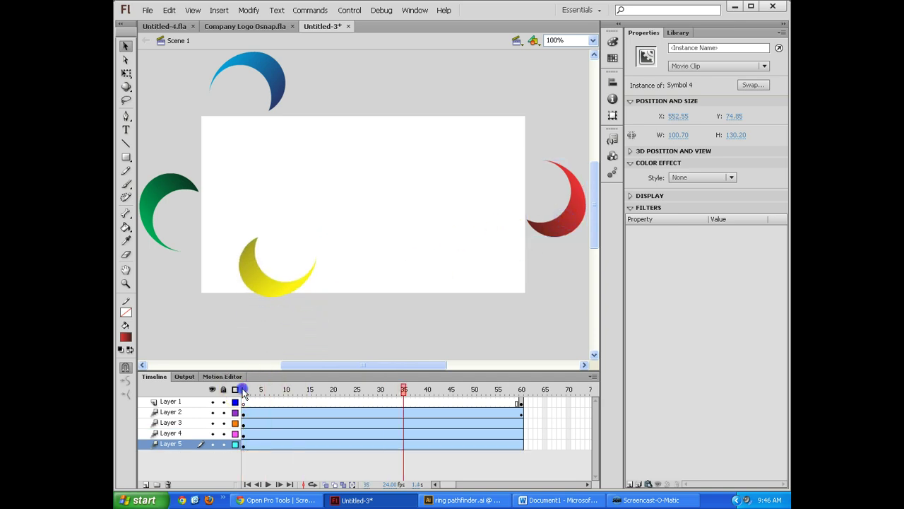
left_click_drag(561, 216, 294, 217)
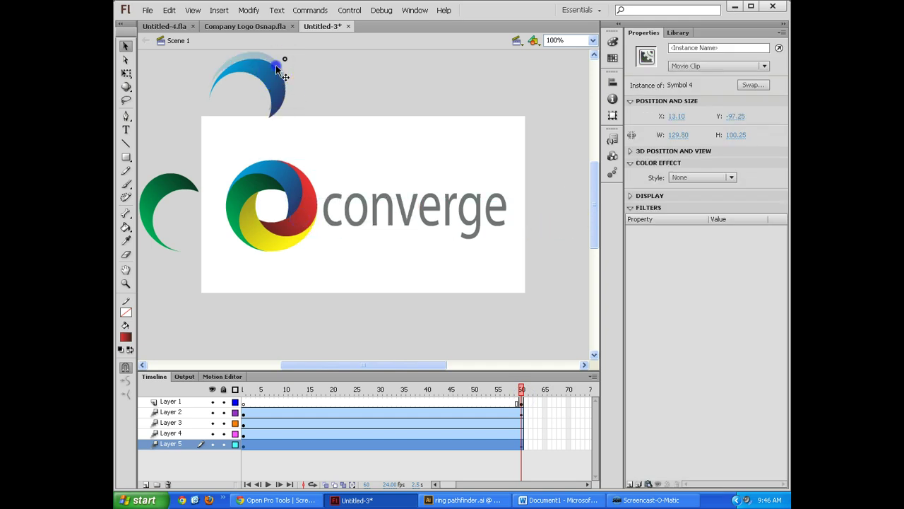
left_click_drag(279, 61, 283, 133)
left_click_drag(291, 175, 291, 175)
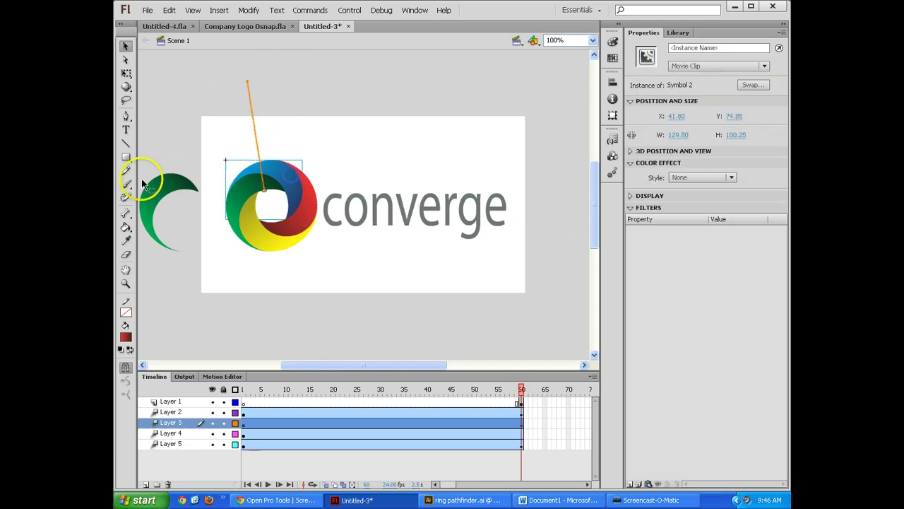
left_click_drag(163, 184, 252, 185)
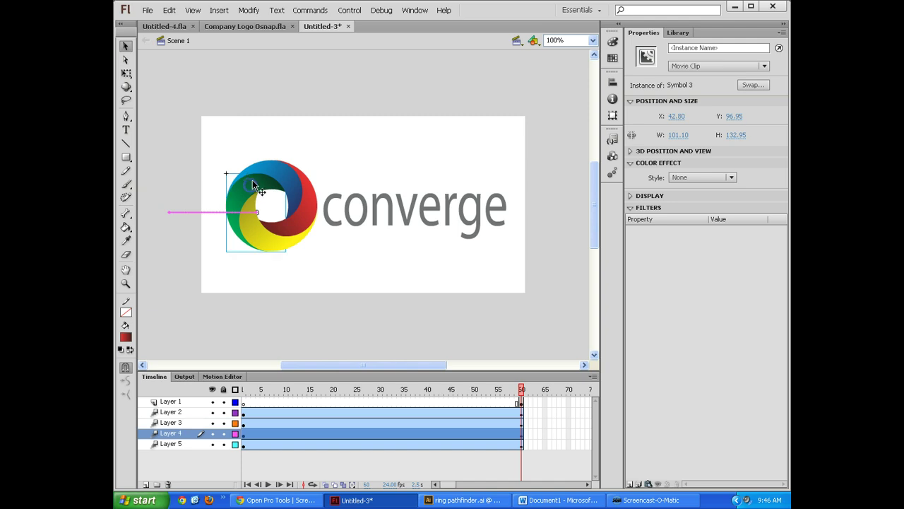
- Play the animation from frame 1 to check that all four crescents converge into the logo
left_click_drag(521, 390, 243, 390)
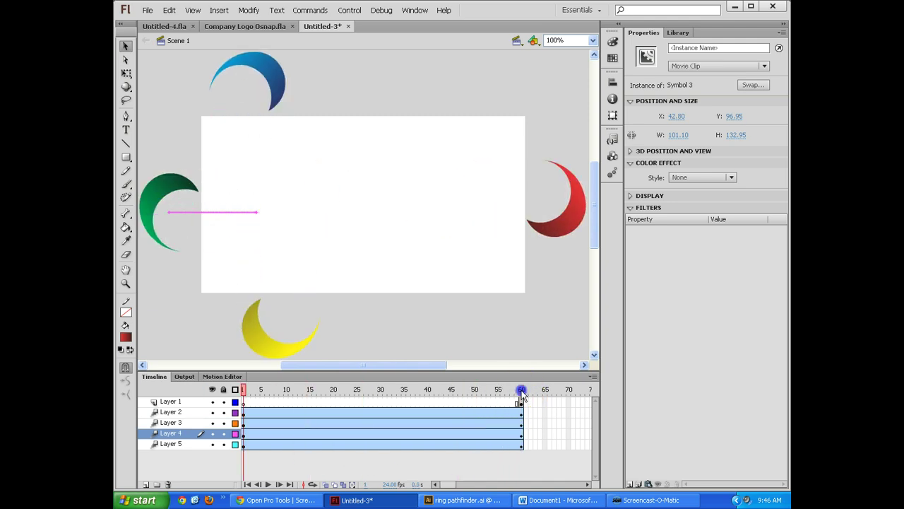
key("Return")
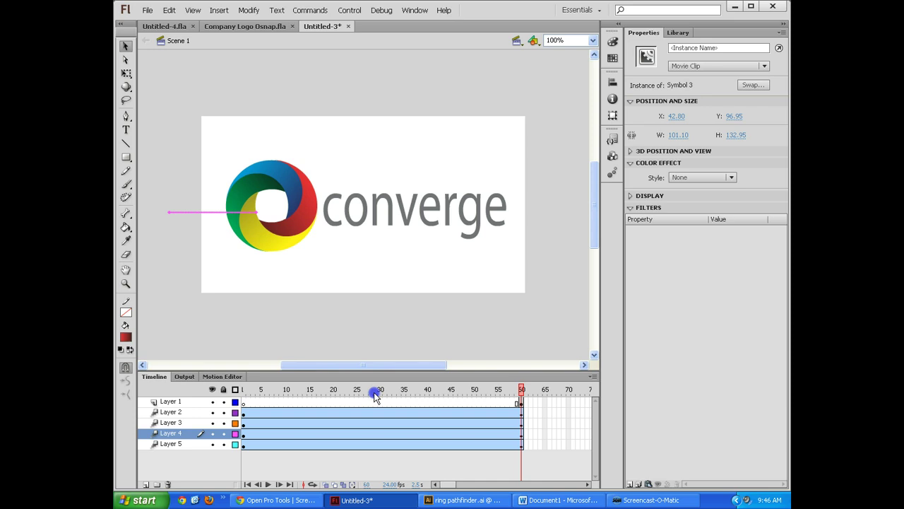
left_click(523, 395)
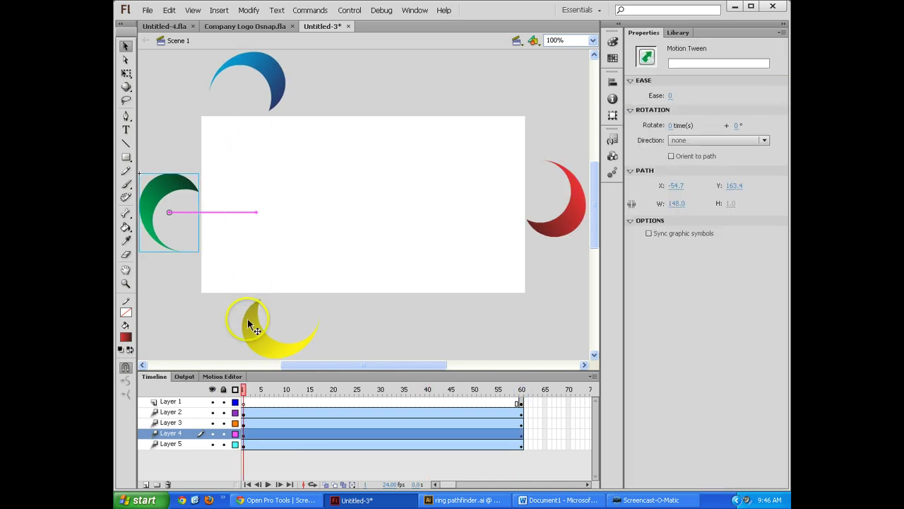
- Set the red crescent's motion tween on Layer 5 to rotate 3 times clockwise and preview the spin
left_click(250, 342)
left_click(575, 201)
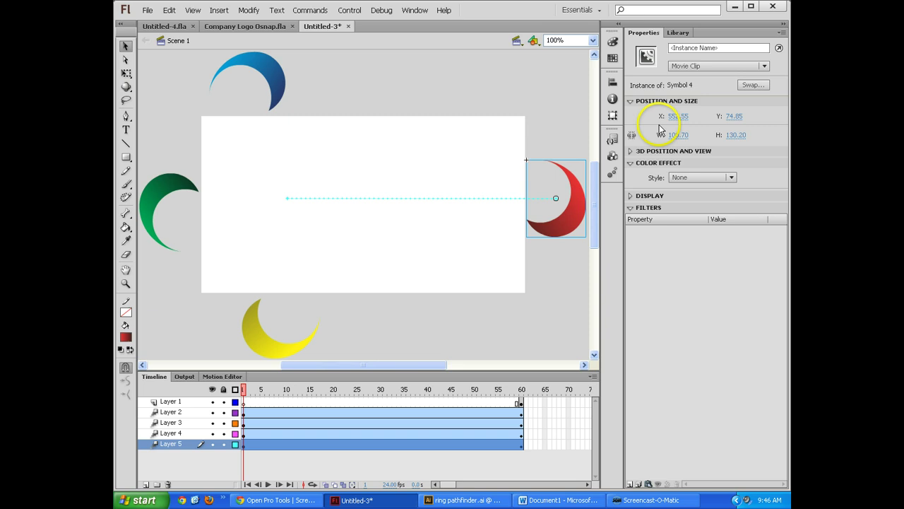
left_click(243, 444)
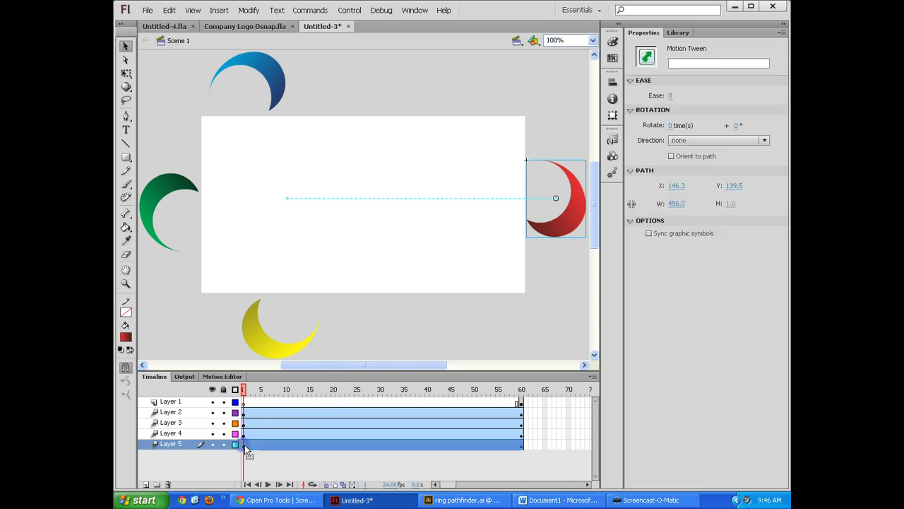
left_click_drag(244, 446, 256, 445)
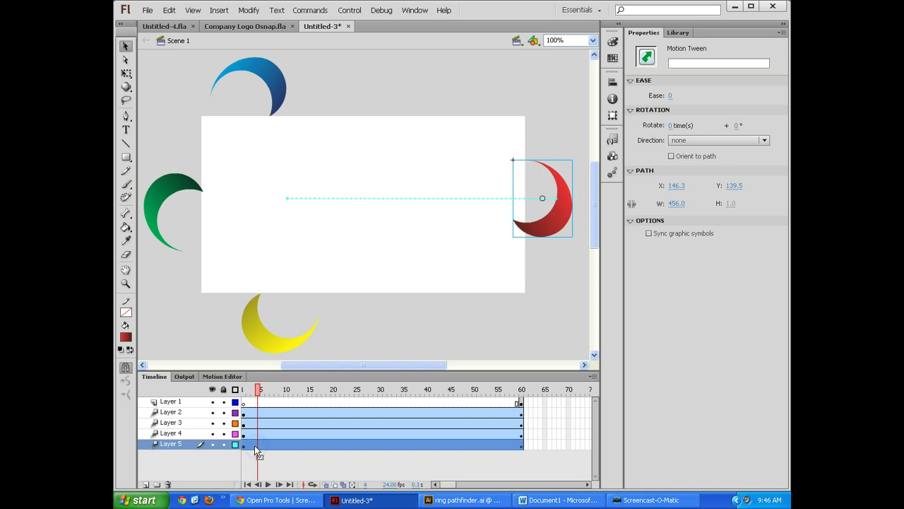
left_click(671, 125)
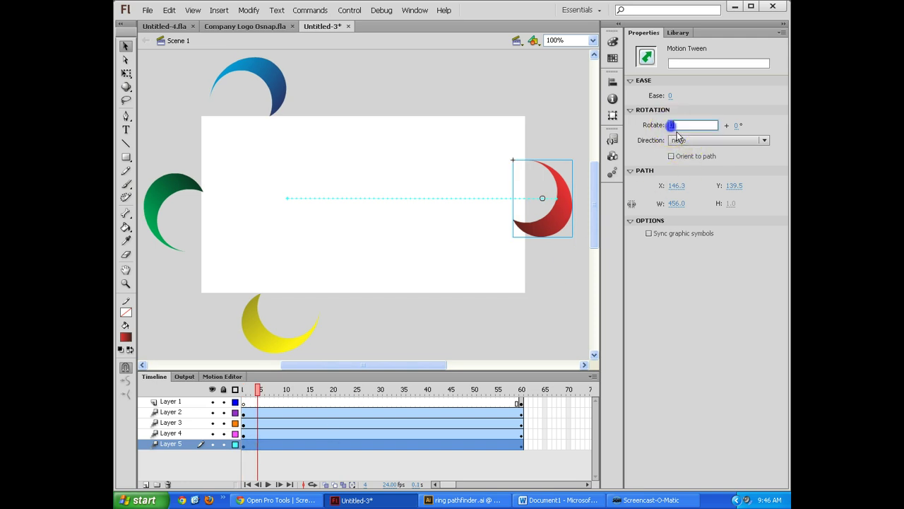
key("Return")
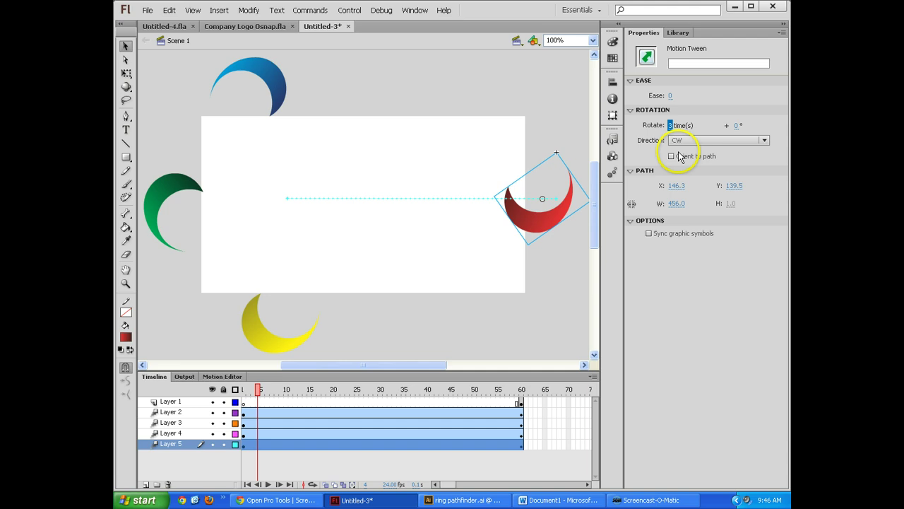
mouse_move(258, 391)
left_mouse_down()
mouse_move(532, 391)
mouse_move(243, 391)
left_mouse_up()
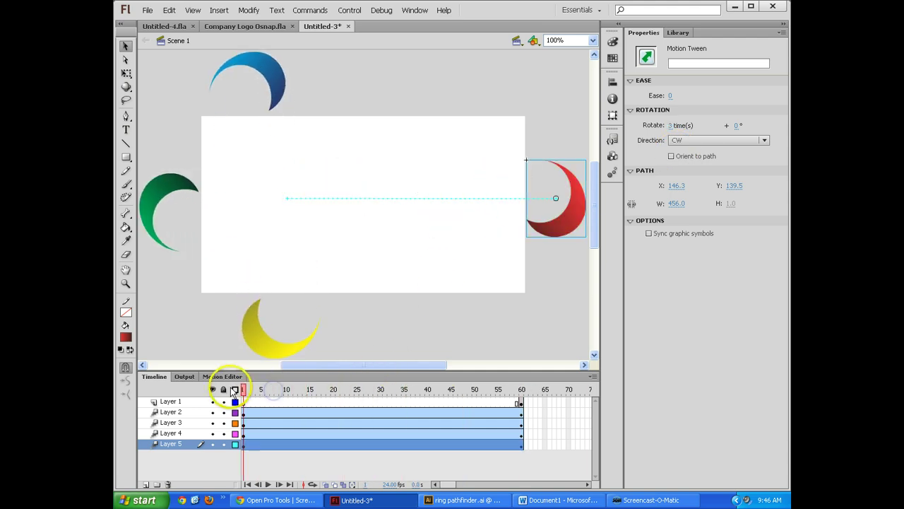
- Bend the yellow crescent's straight motion path into a curve bulging to the right and play the animation
left_click(249, 334)
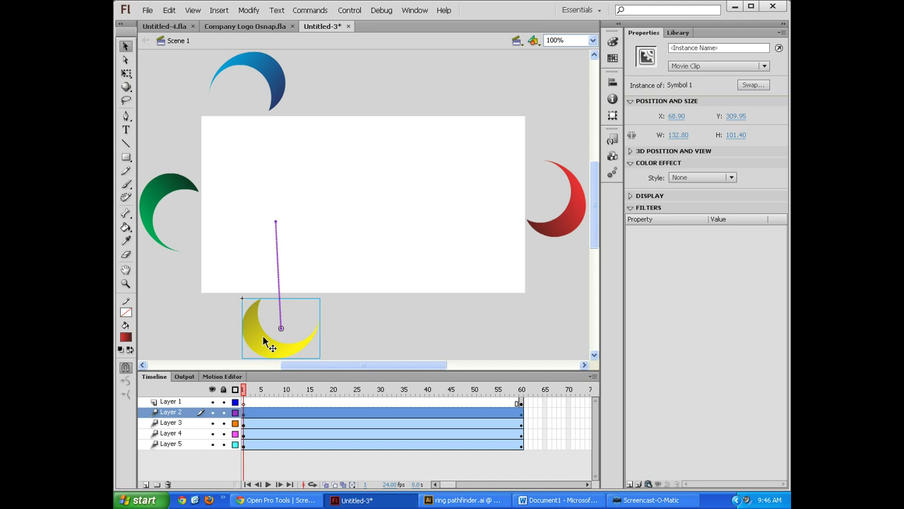
left_click(272, 268)
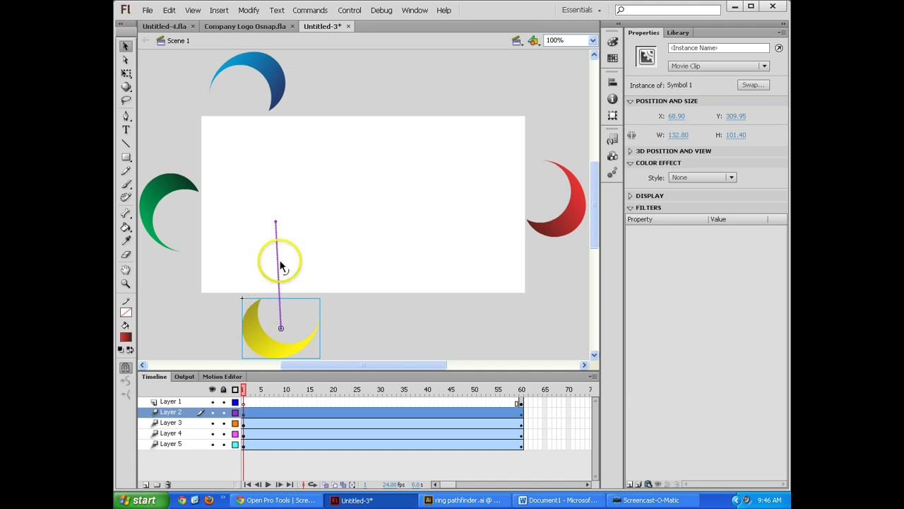
left_click_drag(279, 267, 352, 275)
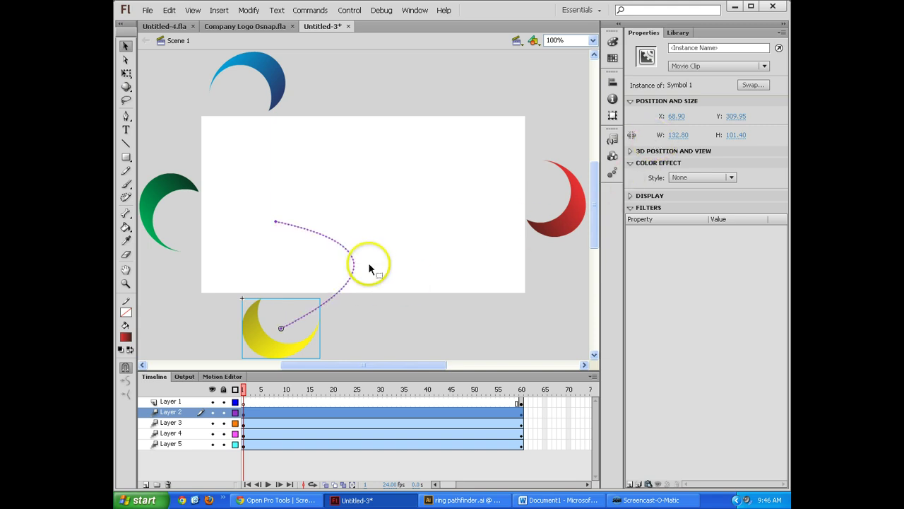
left_click(360, 314)
key("Return")
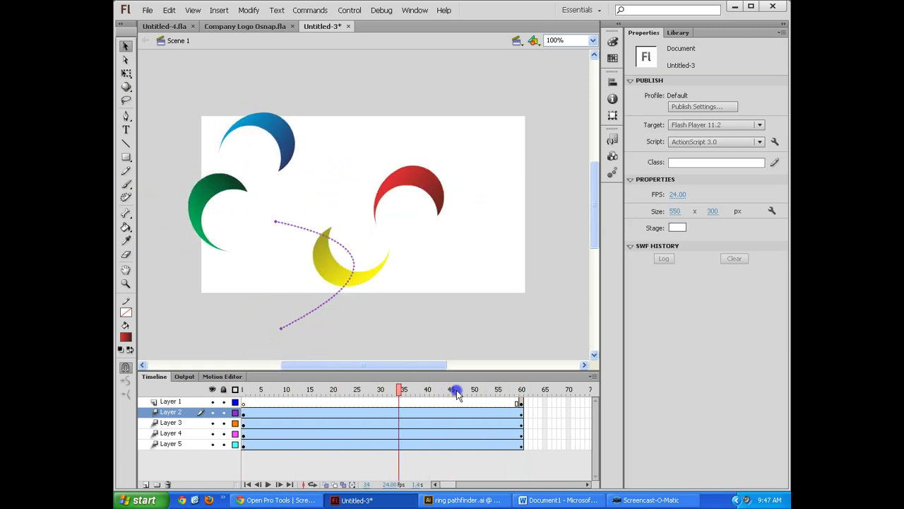
- Set the yellow crescent's motion tween on Layer 2 to rotate 2 times and preview it along the timeline
left_click(404, 387)
left_click(367, 274)
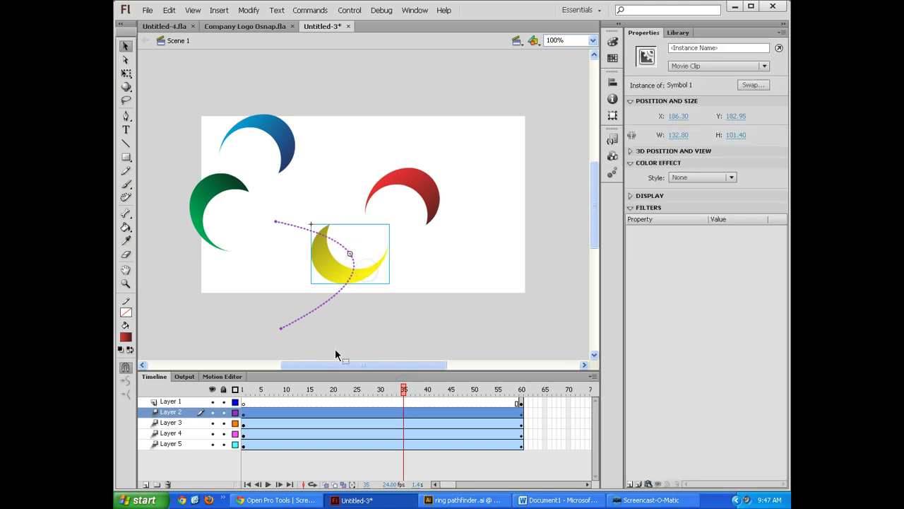
left_click(314, 416)
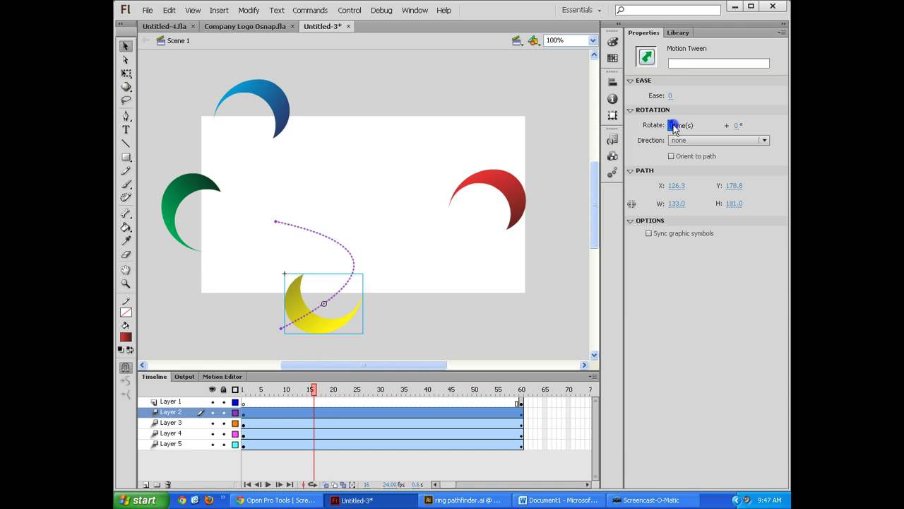
type("2")
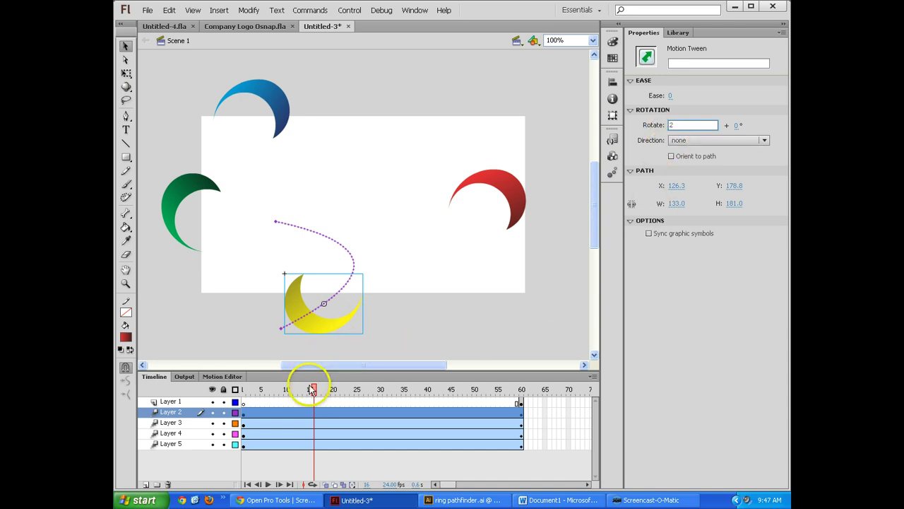
left_click_drag(313, 389, 214, 389)
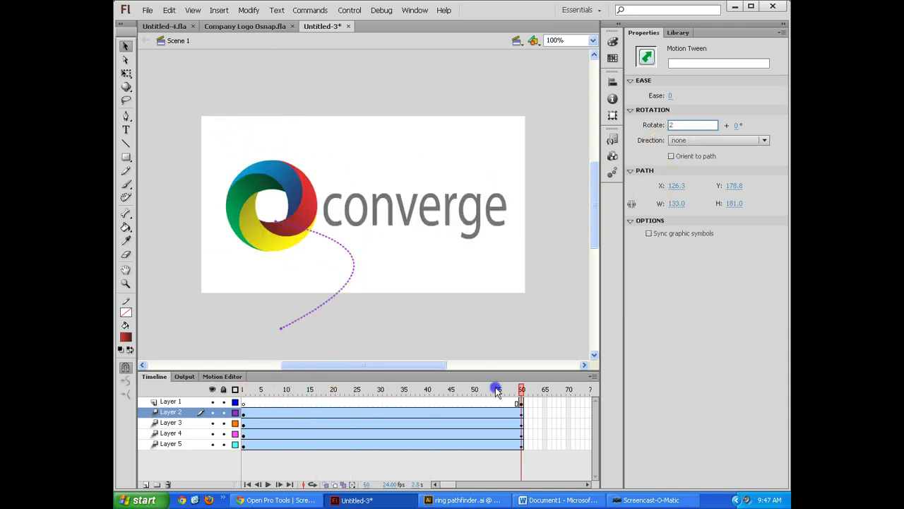
left_click(281, 325)
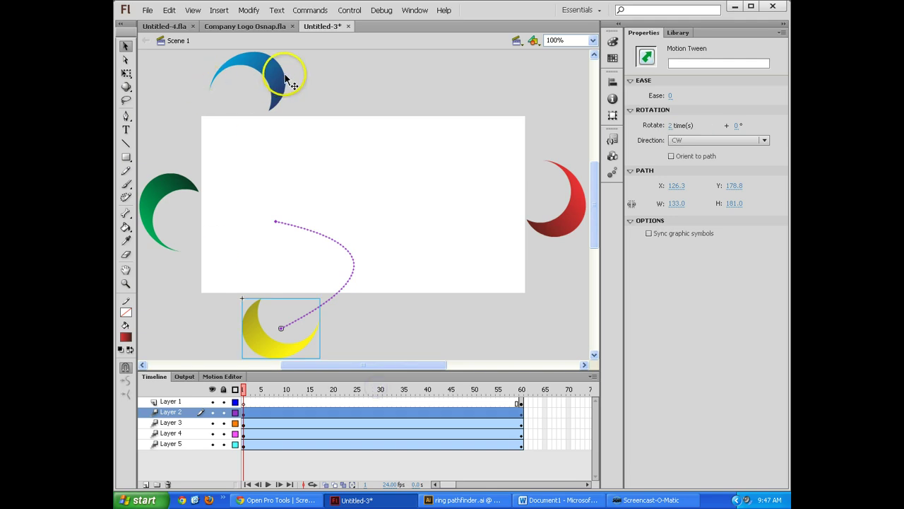
- At frame 1, move Layer 3's blue crescent to the stage's top edge at X 223.15, Y 0.00
left_click(287, 79)
left_click_drag(274, 75, 393, 135)
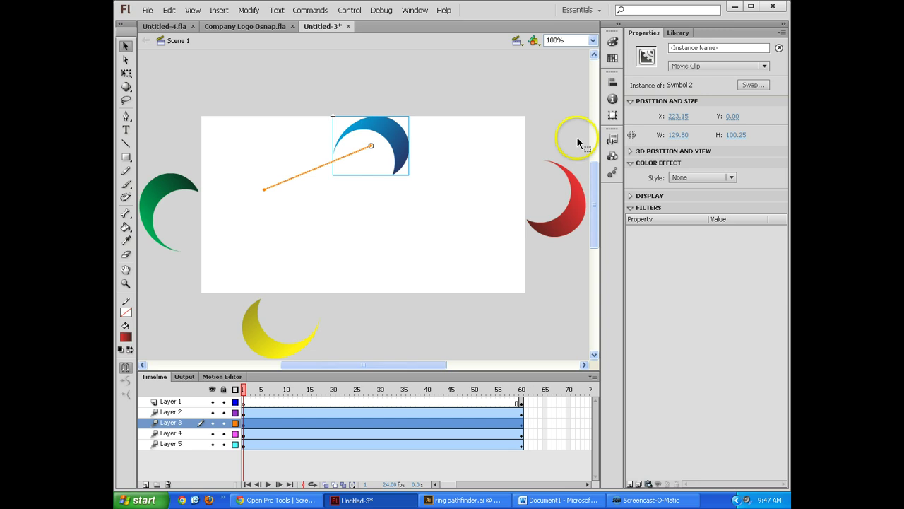
- Set the alpha of Layer 3's blue crescent to 0% at frame 1 and preview it along the timeline to frame 60
left_click(731, 177)
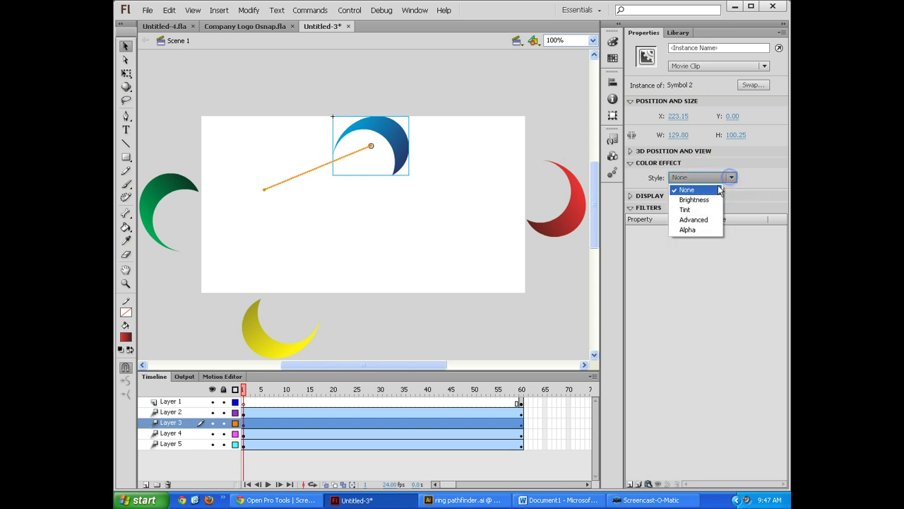
left_click(695, 230)
mouse_move(673, 197)
left_mouse_down()
mouse_move(727, 196)
mouse_move(664, 201)
left_mouse_up()
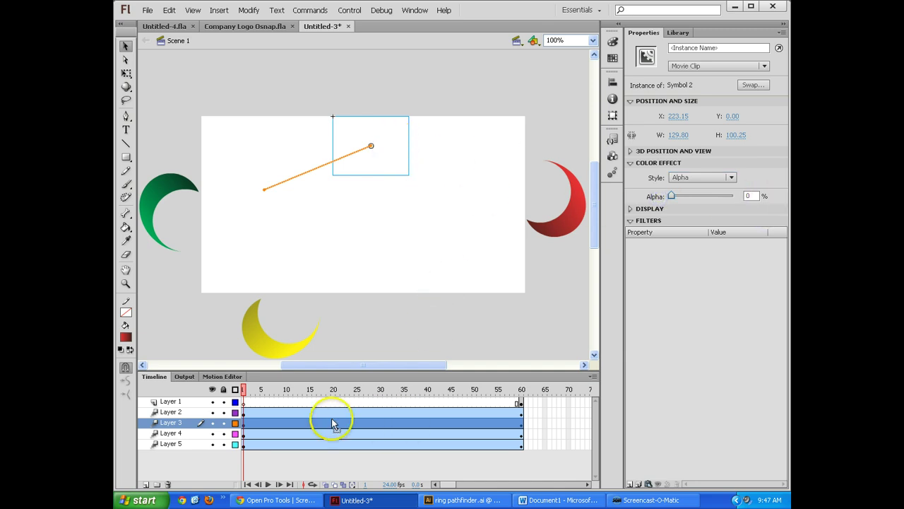
left_click_drag(244, 389, 531, 399)
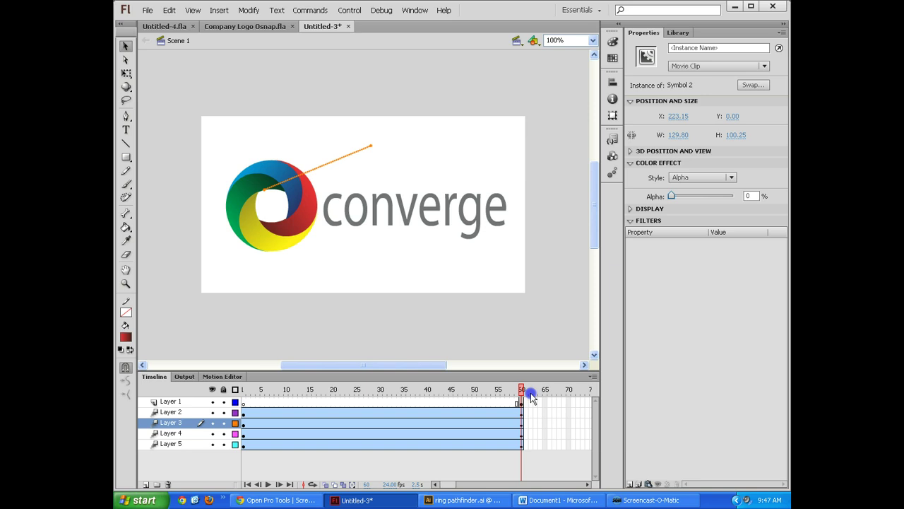
left_click(503, 422)
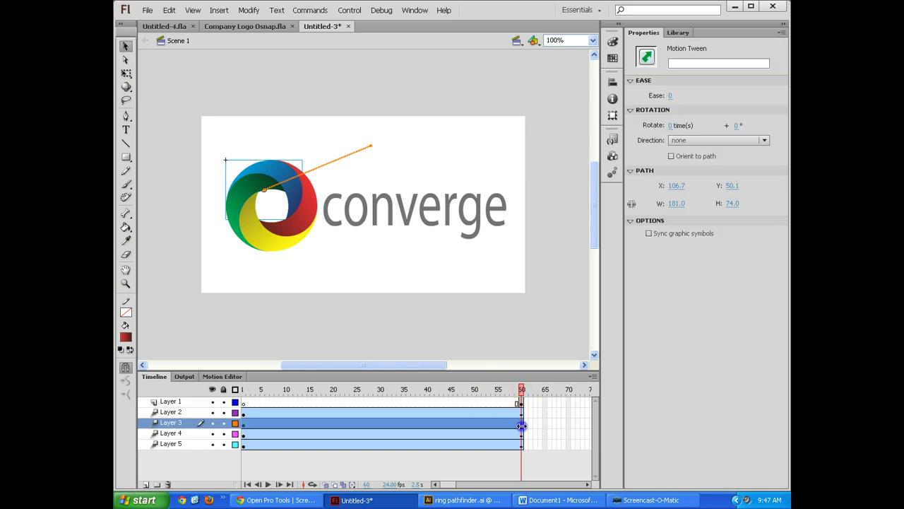
left_click(719, 141)
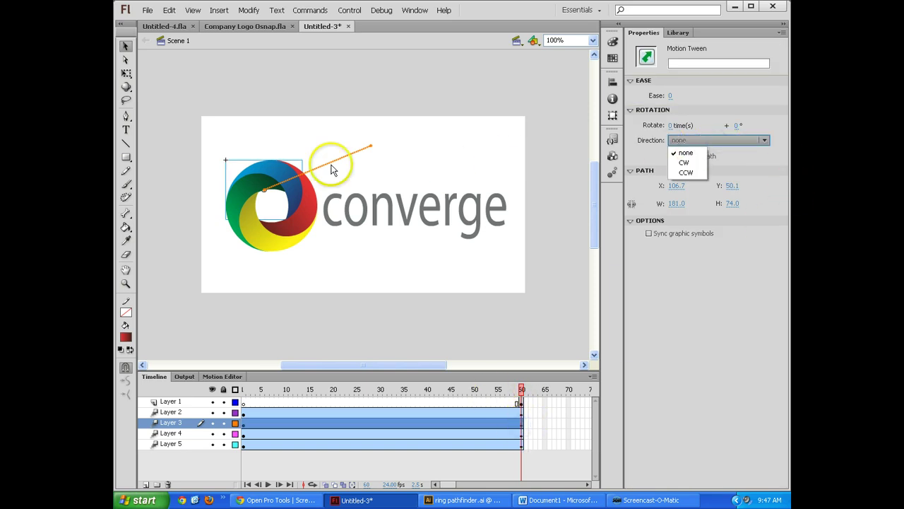
left_click(272, 171)
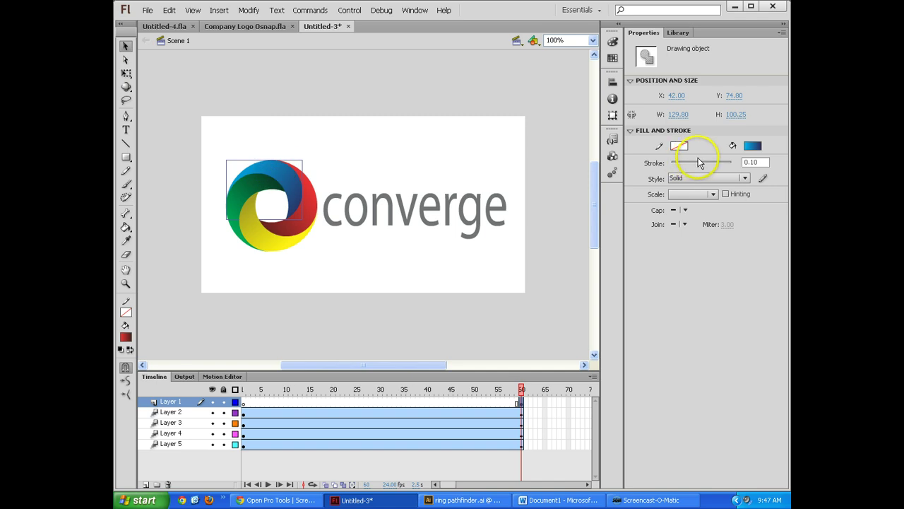
left_click(314, 99)
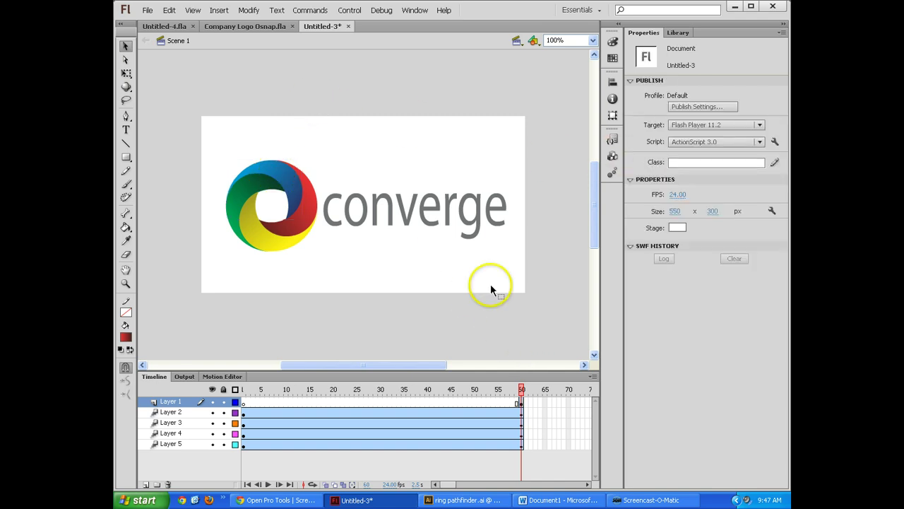
left_click(284, 182)
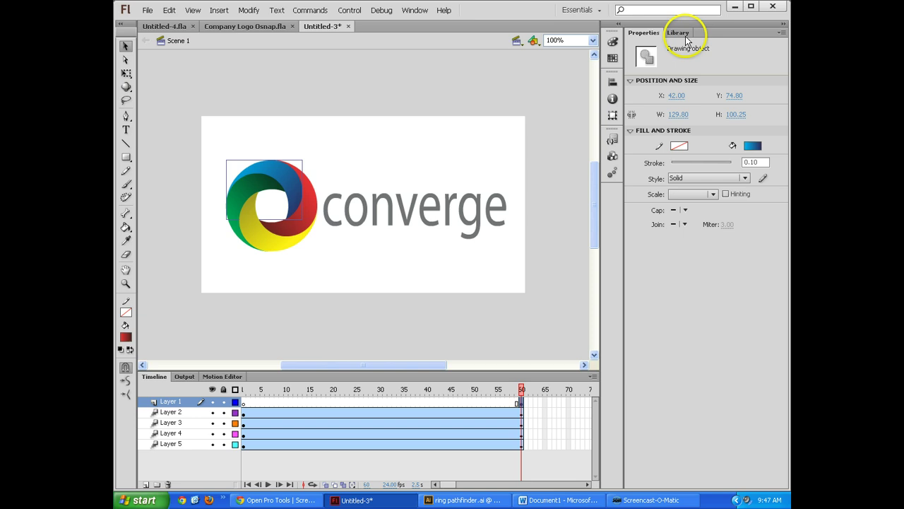
left_click(676, 82)
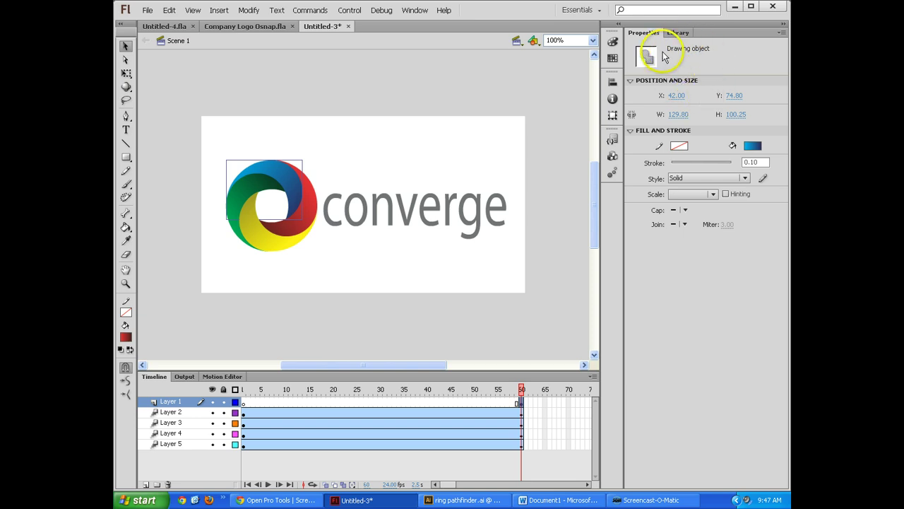
- Check the blue crescent's fade near frame 60 with Layer 1 hidden, restore the layer and replay from frame 1
left_click(211, 402)
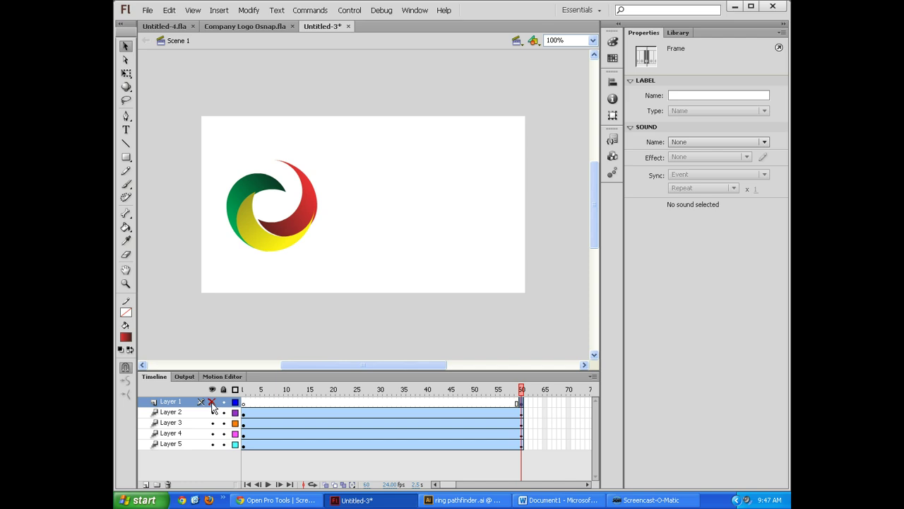
left_click_drag(522, 390, 514, 417)
left_click(521, 413)
left_click(266, 157)
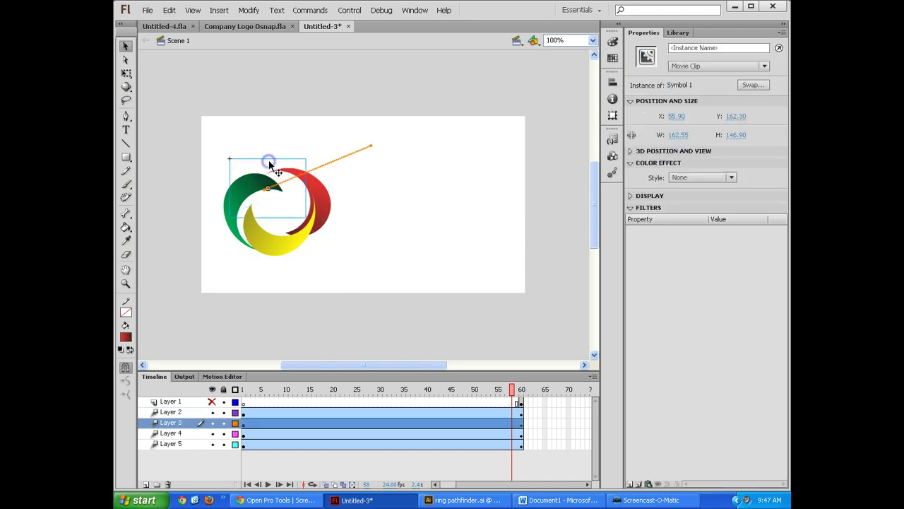
left_click(277, 152)
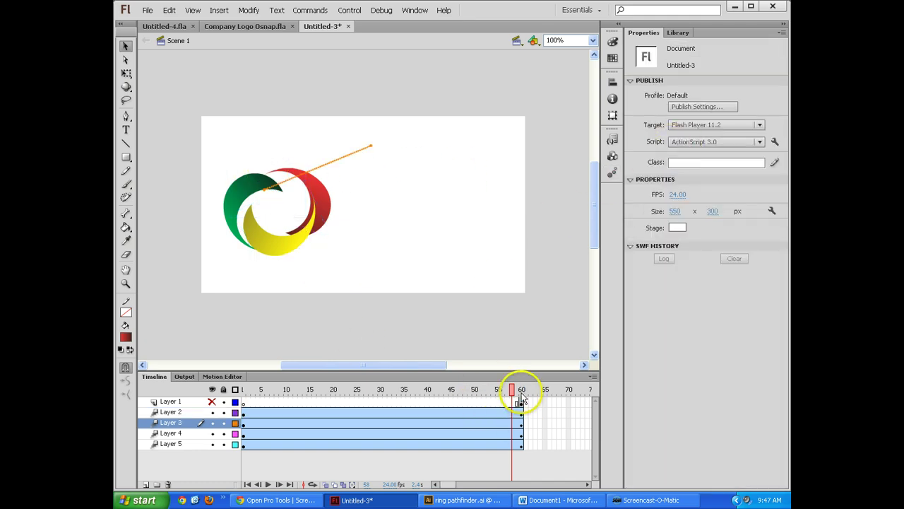
left_click_drag(510, 387, 207, 390)
left_click(212, 402)
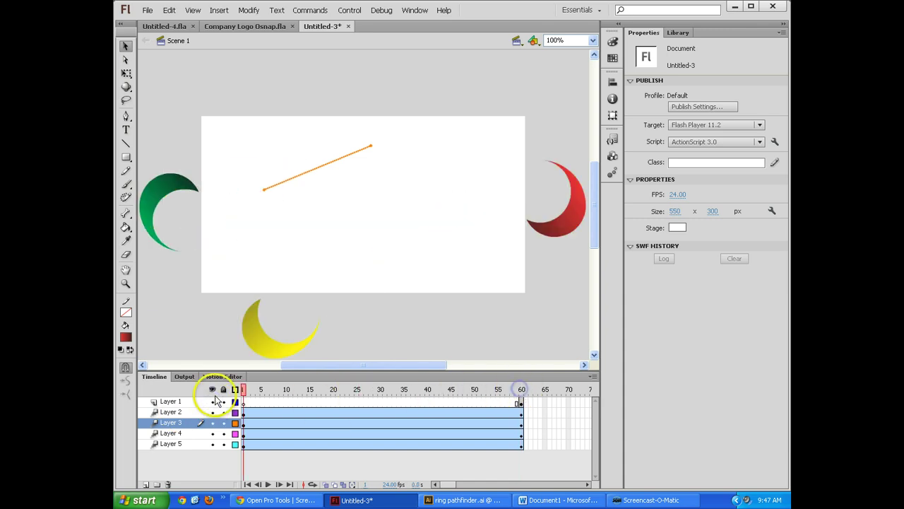
key("Return")
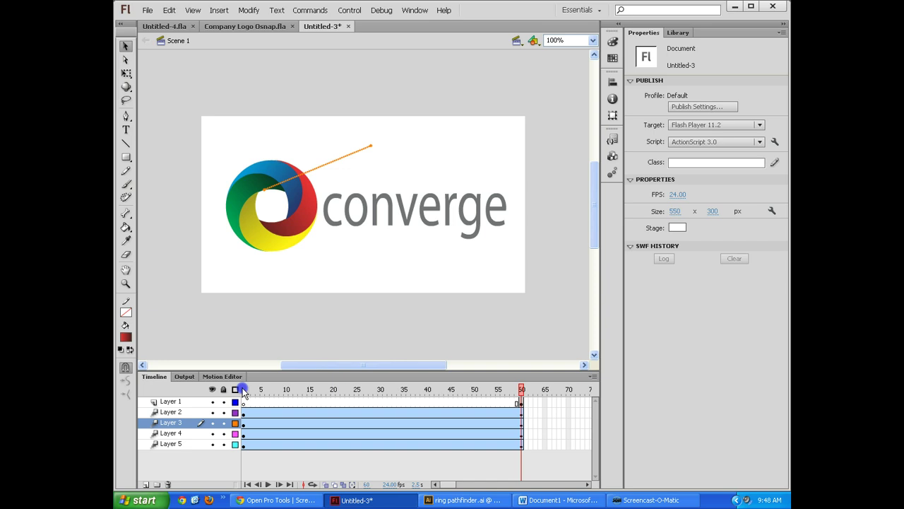
- With Layer 1 temporarily hidden, set the blue crescent's alpha to 100% at frame 60 and preview the fade-in
left_click(212, 401)
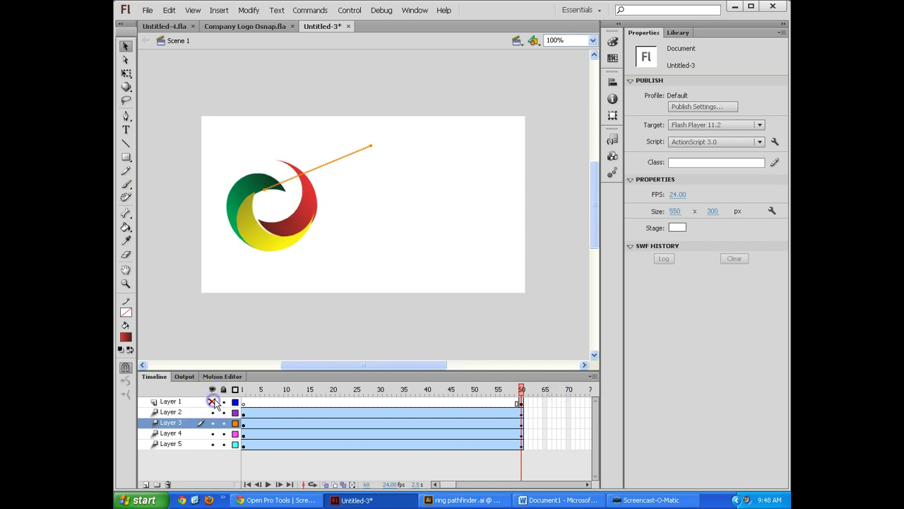
left_click(277, 172)
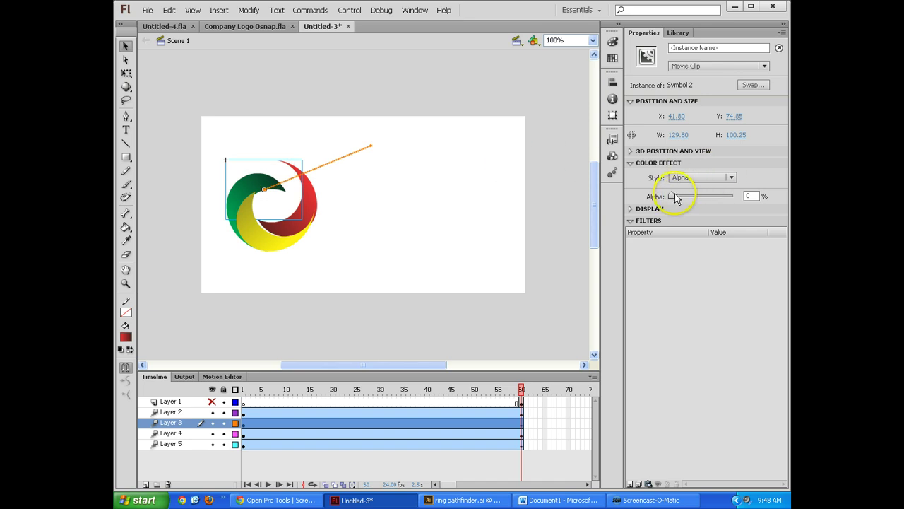
left_click_drag(703, 198, 749, 199)
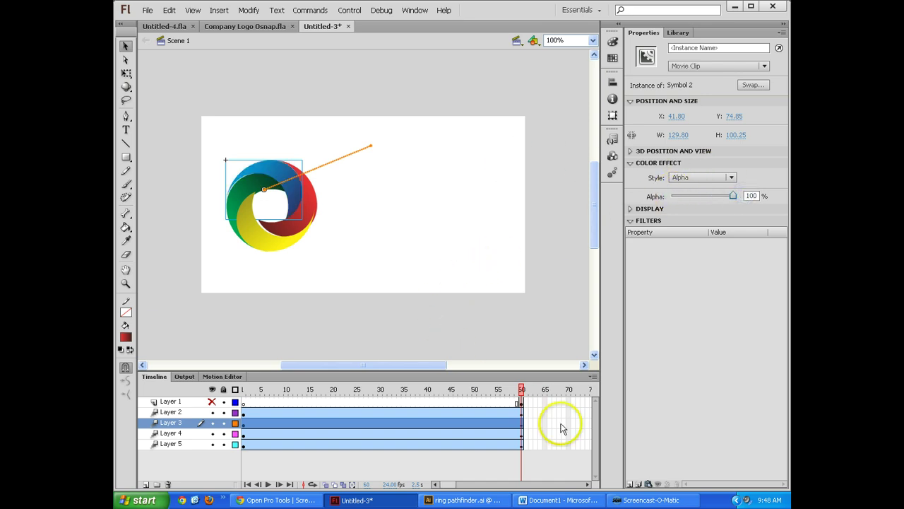
left_click_drag(523, 392, 575, 394)
left_click(235, 401)
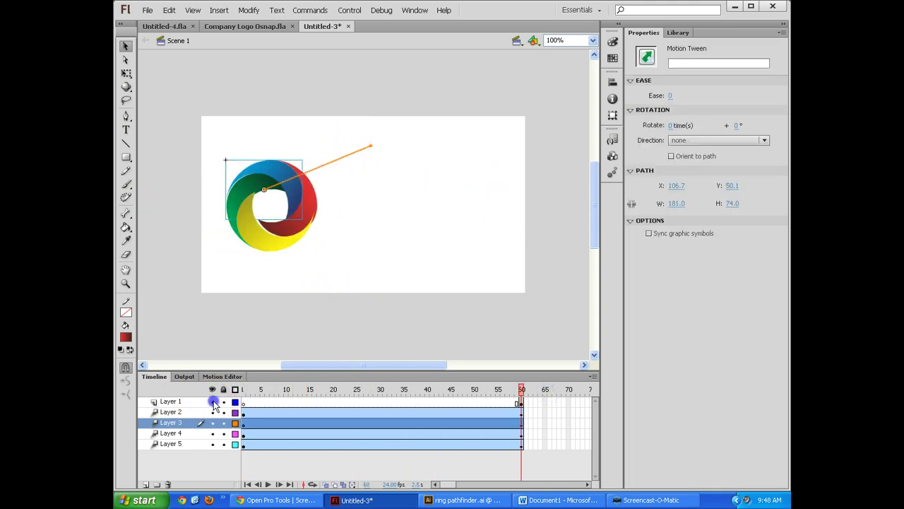
left_click(212, 401)
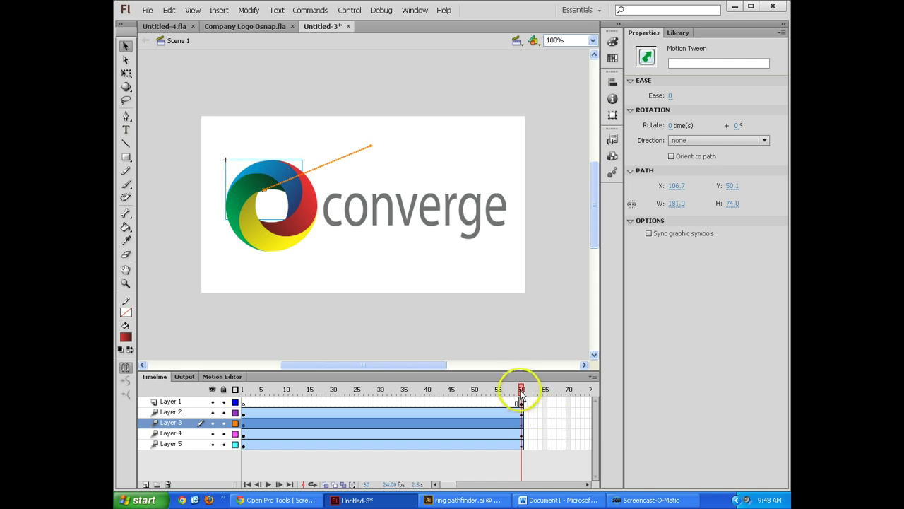
- At frame 1, move Layer 4's green crescent onto the stage's left edge at about X 2.80, Y 96.95
left_click_drag(522, 390, 240, 397)
left_click(169, 183)
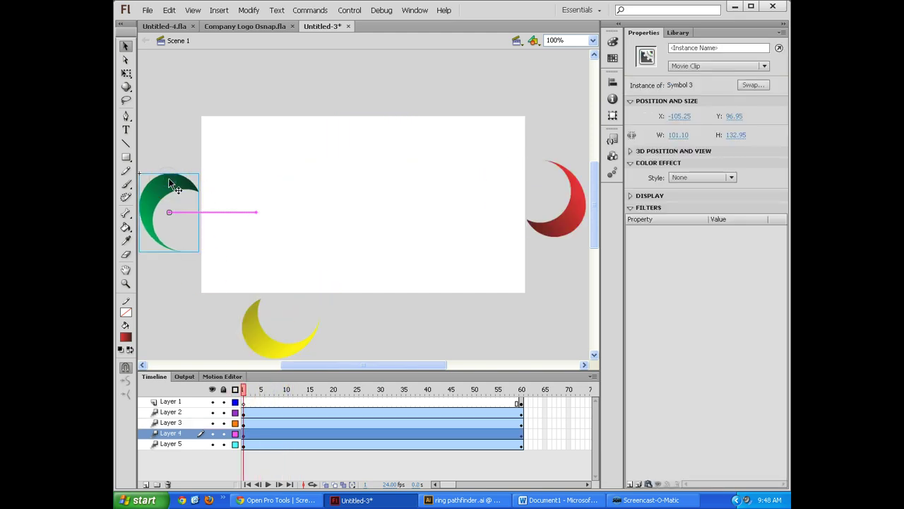
left_click_drag(156, 195, 219, 191)
- Scale the green crescent down about its center to about 11 × 14 px at frame 1 with Free Transform
left_click(711, 179)
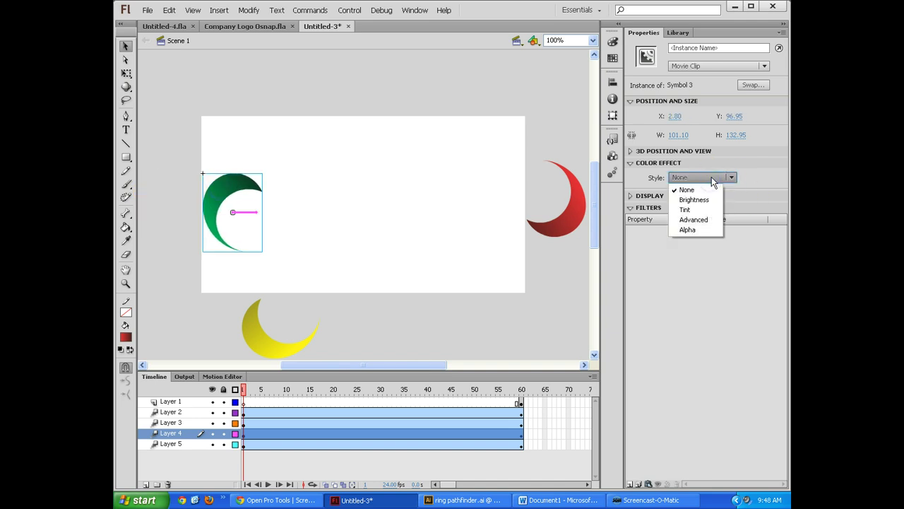
left_click(642, 195)
left_click(643, 197)
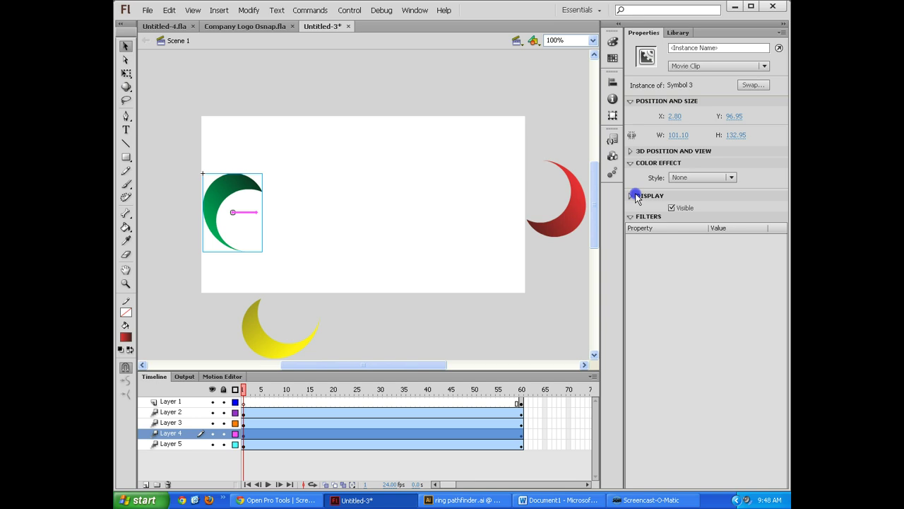
left_click(629, 152)
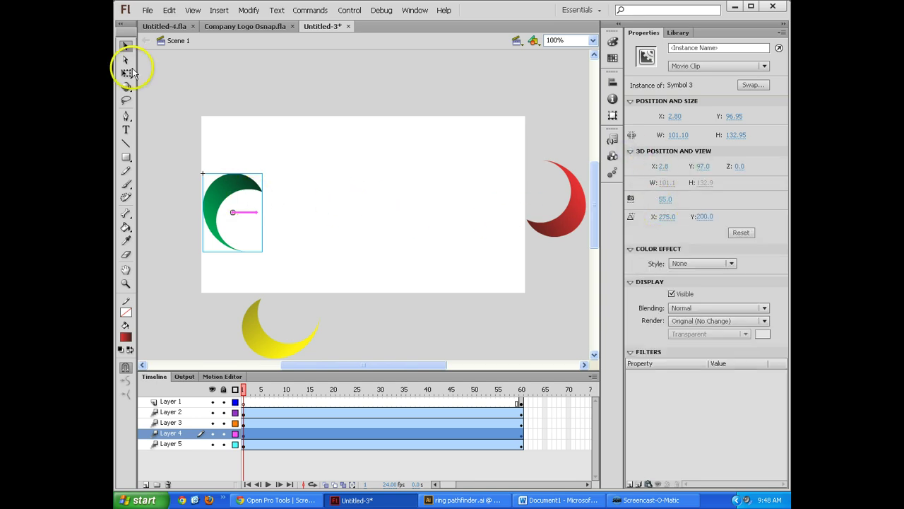
left_click(125, 76)
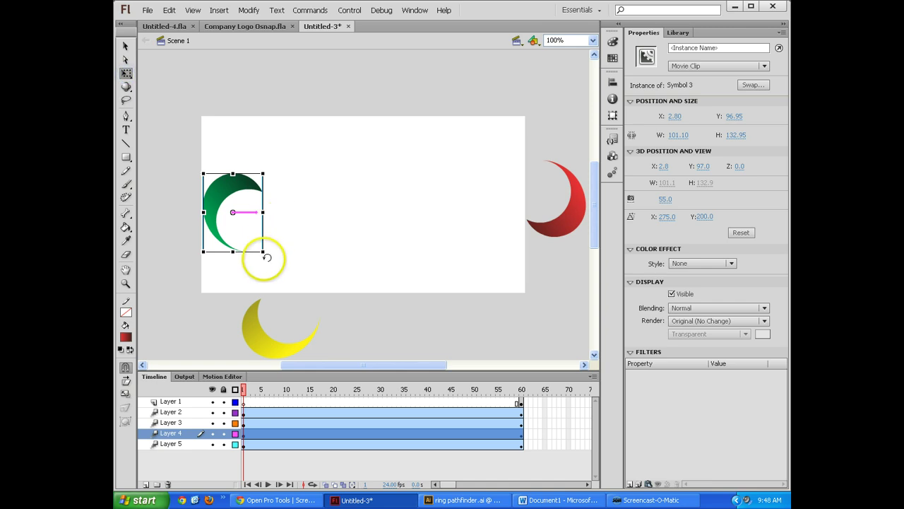
left_click_drag(259, 251, 239, 234)
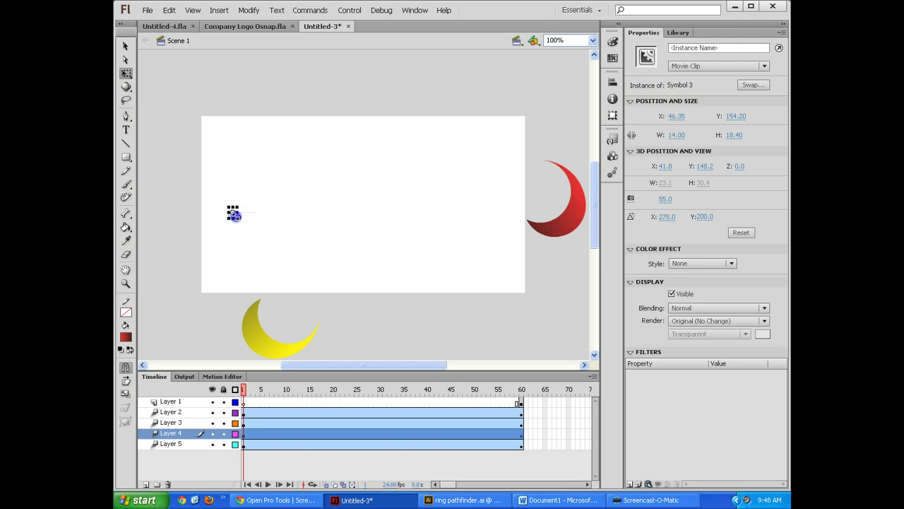
- At frame 60, enlarge Layer 4's tiny green crescent to fit the green segment of the logo ring
left_click_drag(246, 389, 527, 388)
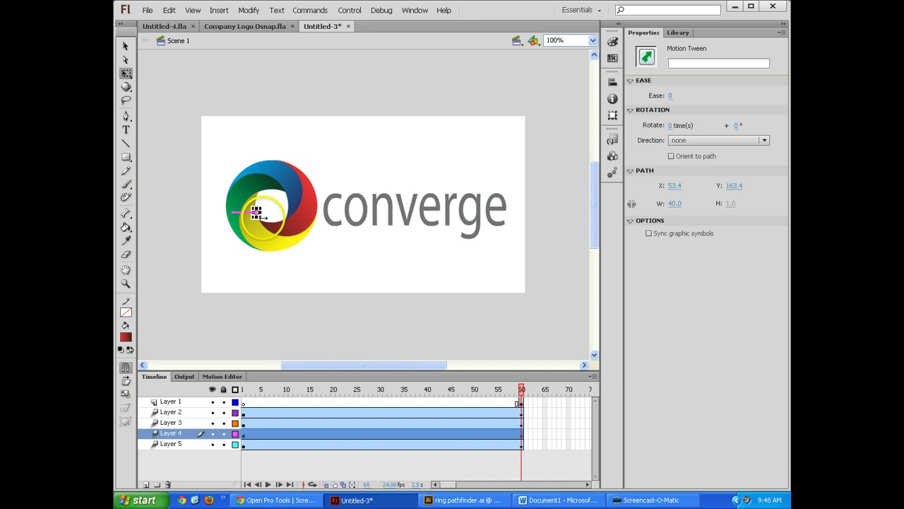
left_click(257, 211)
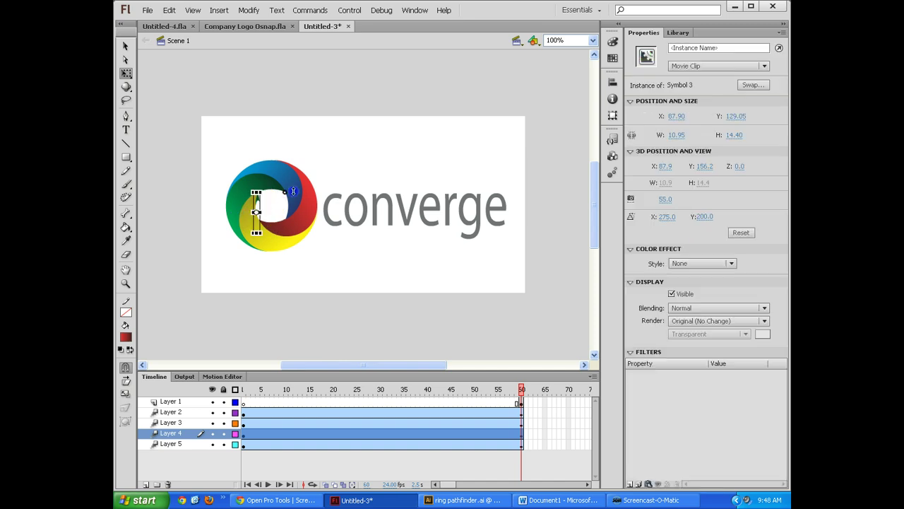
left_click_drag(257, 212, 286, 179)
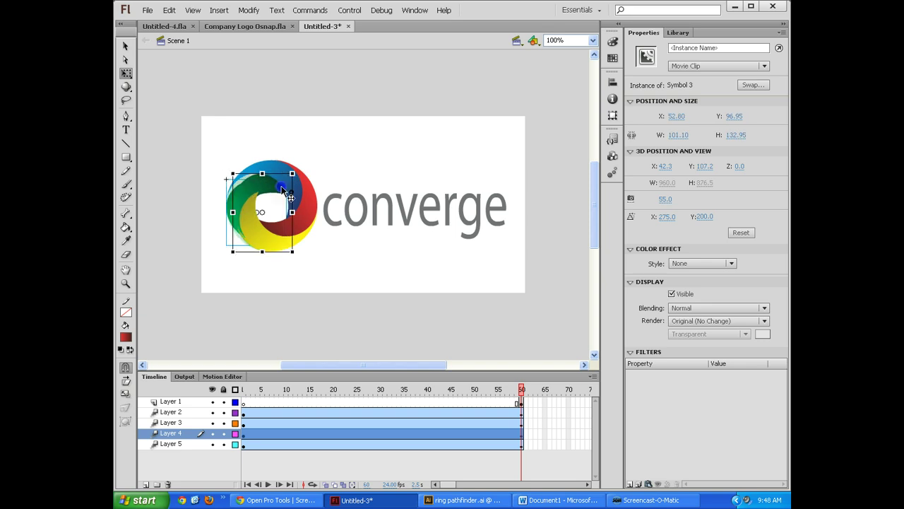
left_click(282, 265)
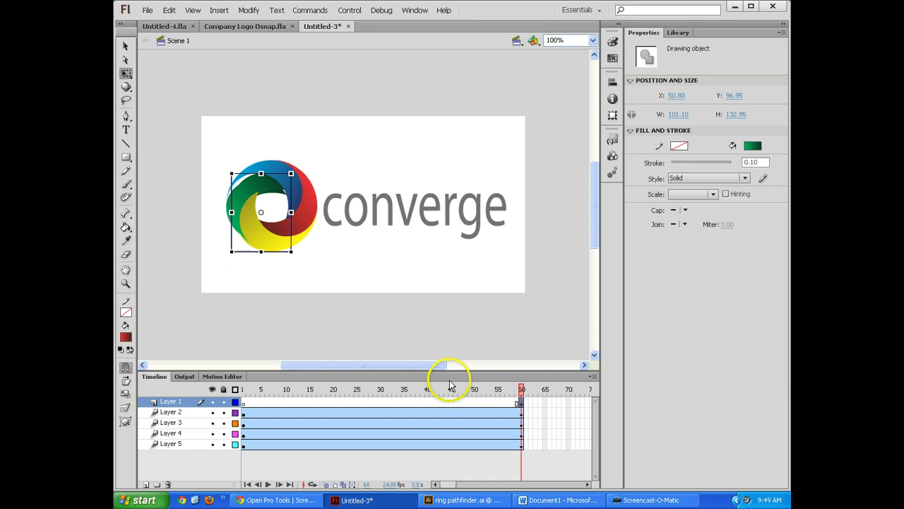
- Play the animation from frame 1 to check how the green crescent grows into the logo
left_click_drag(522, 389, 502, 389)
key("Return")
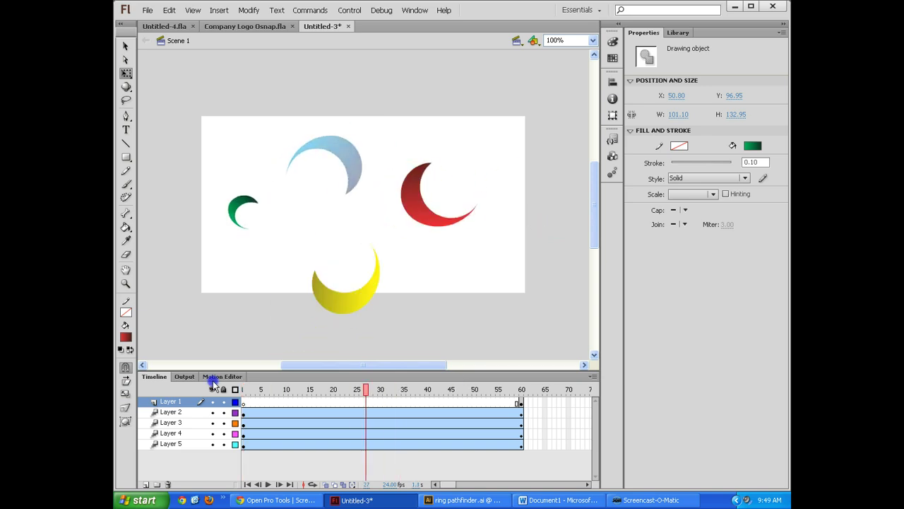
left_click(205, 361)
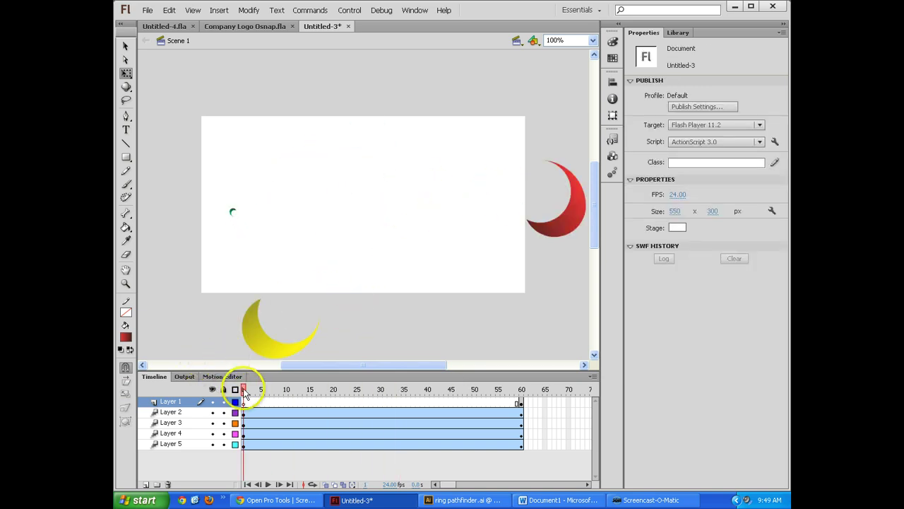
key("Return")
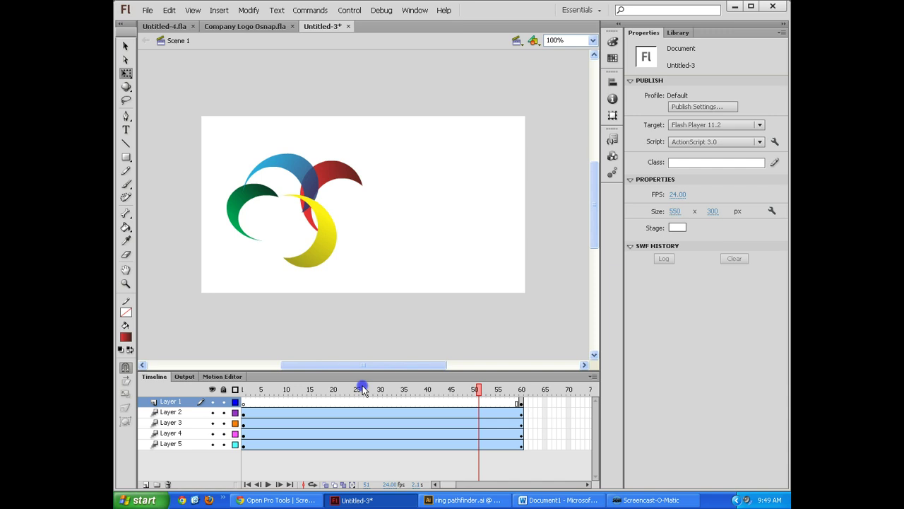
- Toggle Layer 1's visibility at frame 60 to compare the original logo artwork with the tweened crescents
left_click(518, 390)
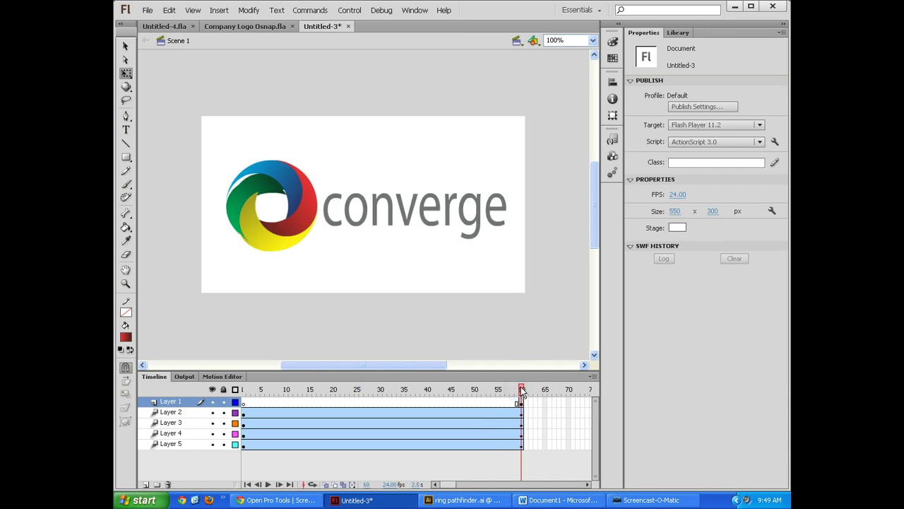
left_click(212, 402)
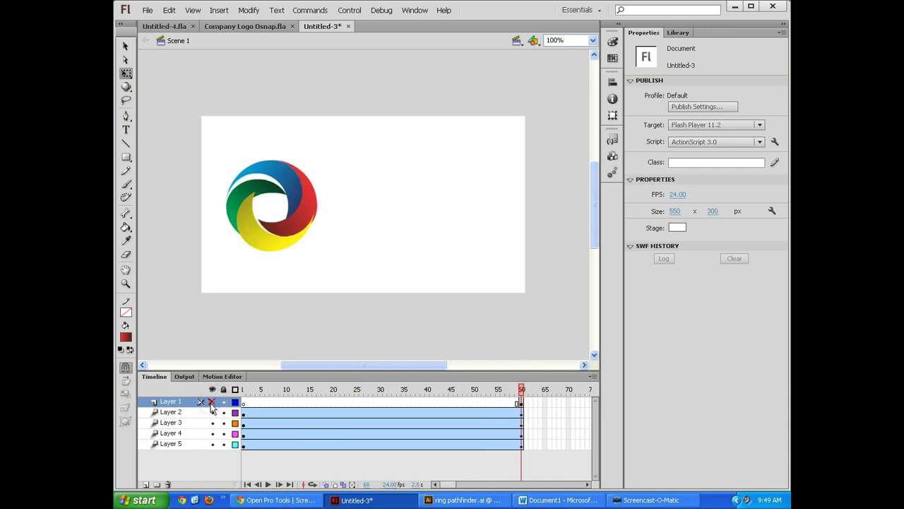
left_click(212, 402)
left_click(212, 402)
left_click(212, 402)
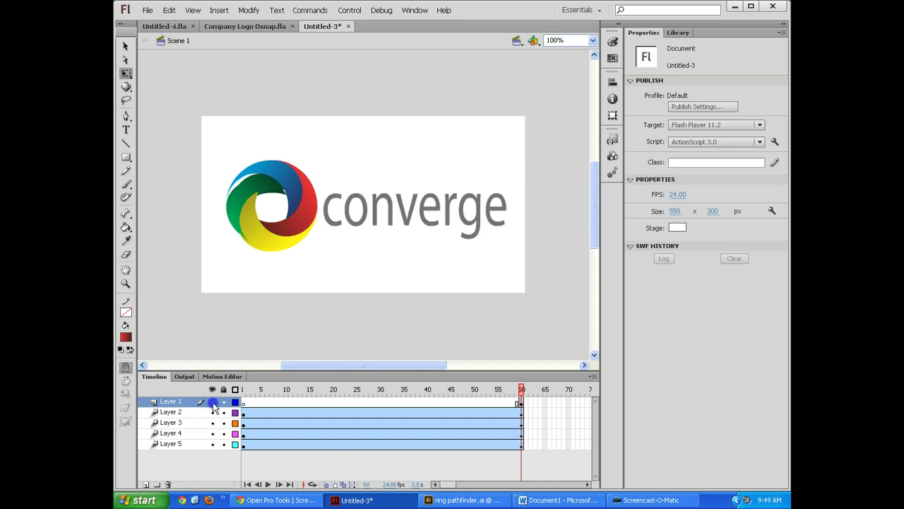
- Insert a keyframe on Layer 1 at frame 61, holding a copy of the complete logo
left_click(213, 403)
left_click(522, 390)
left_click(529, 408)
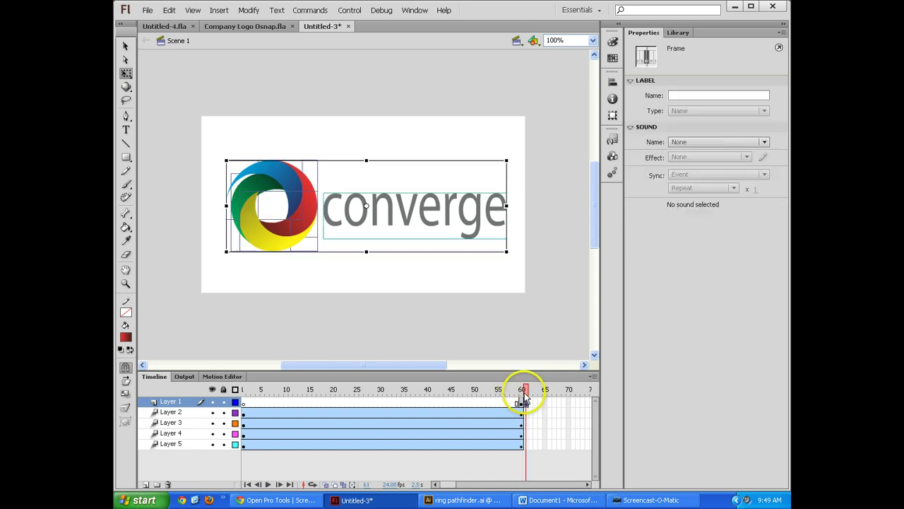
left_click(526, 391)
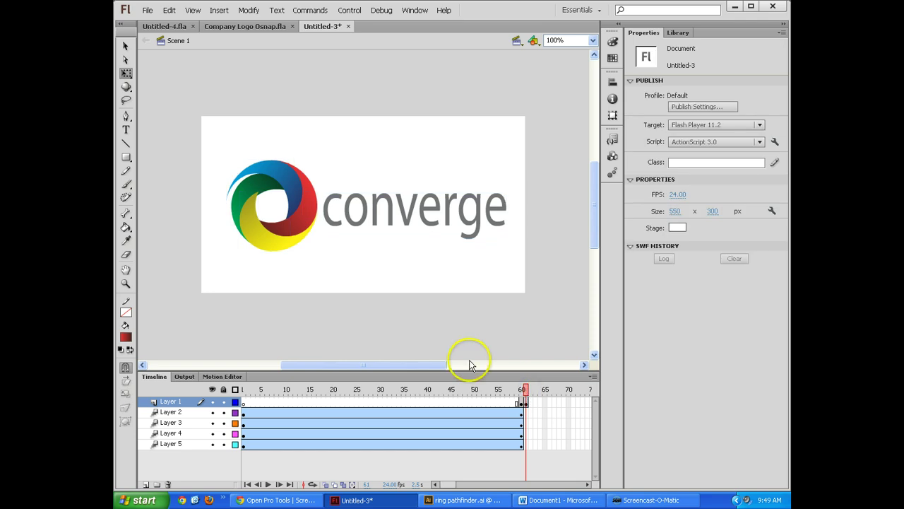
- At frame 61, nudge the green crescent up and left to about X 43.80, Y 92.95 so it fits the logo ring
left_click(275, 192)
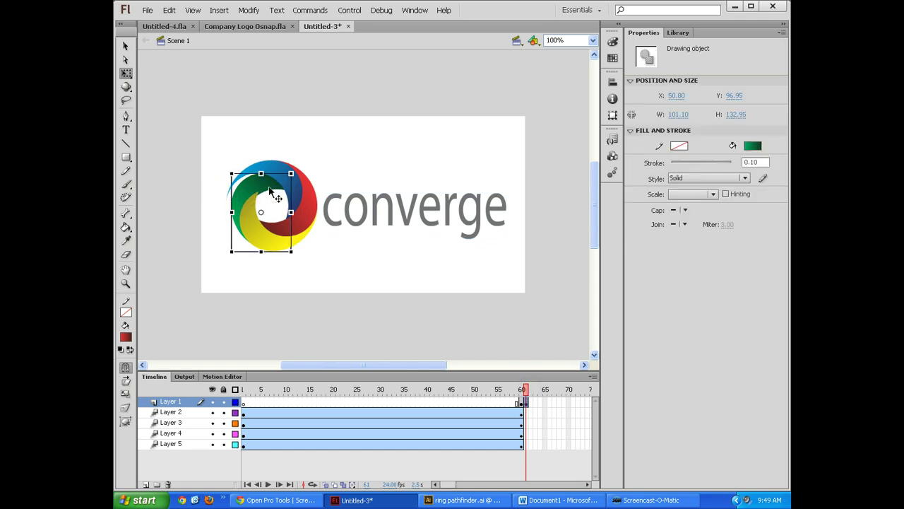
key("Left")
key("Left")
key("Left")
key("Left")
key("Left")
key("Left")
key("Left")
key("Up")
key("Up")
key("Up")
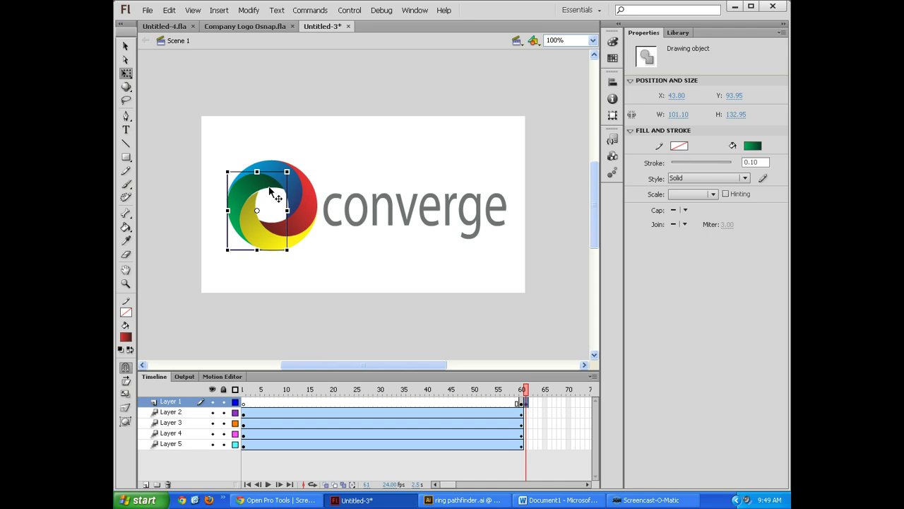
key("Up")
key("Left")
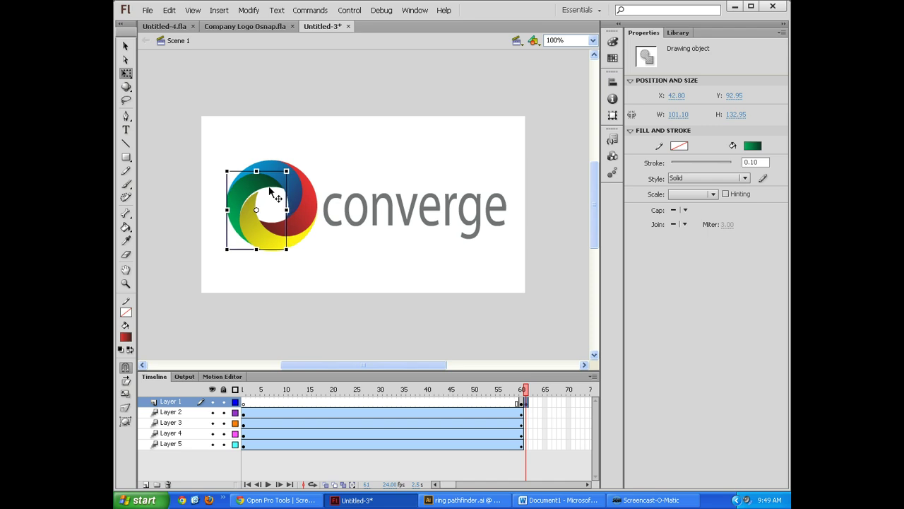
key("Right")
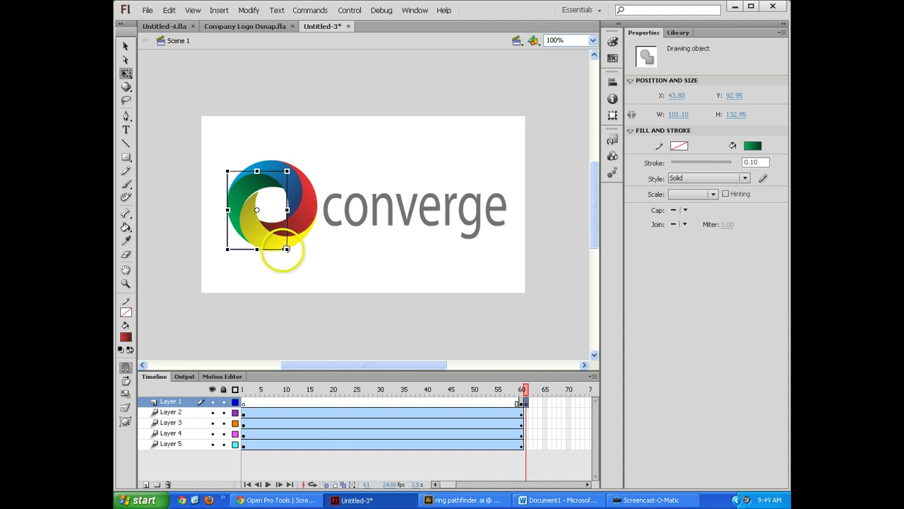
left_click(532, 403)
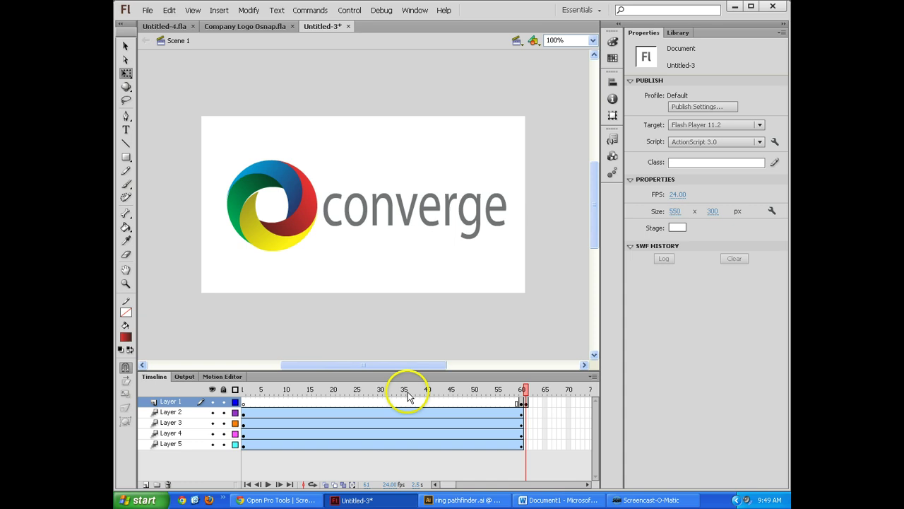
- Add a new layer above Layer 1 and insert a keyframe on it at frame 61
left_click(456, 484)
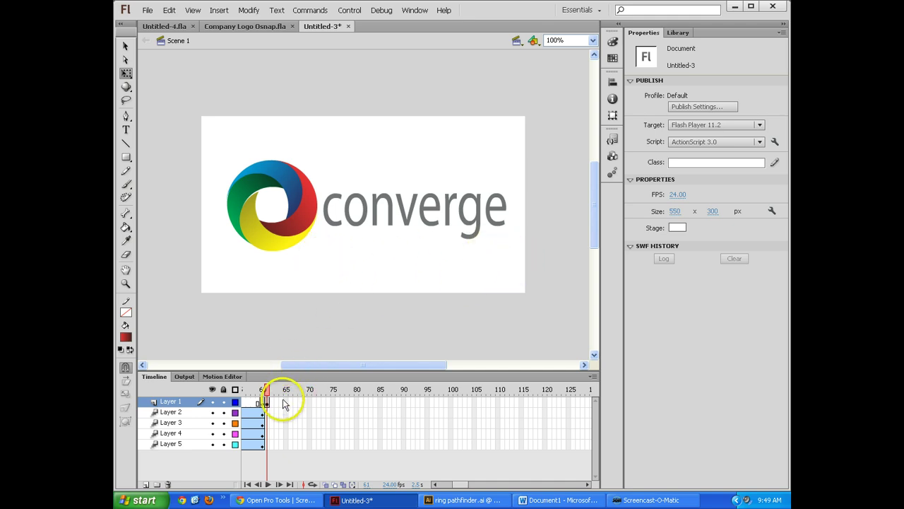
left_click(145, 484)
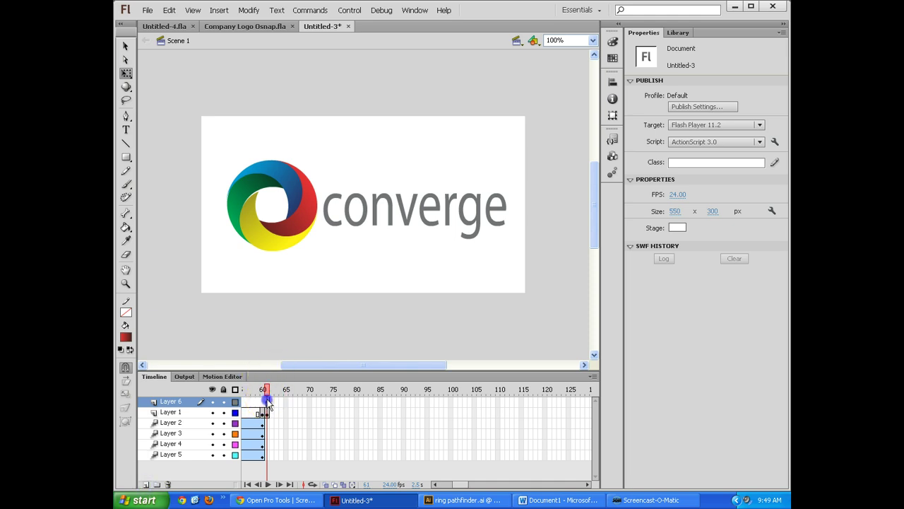
left_click(268, 402)
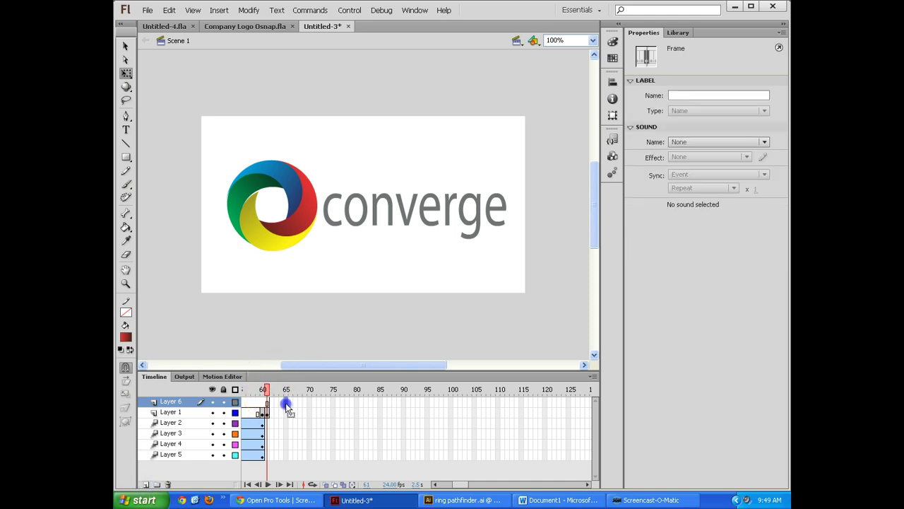
left_click(267, 401)
- On Layer 6 at frame 61, draw a borderless rectangle about 610 × 359 px covering the whole stage and fill it white
left_click(126, 157)
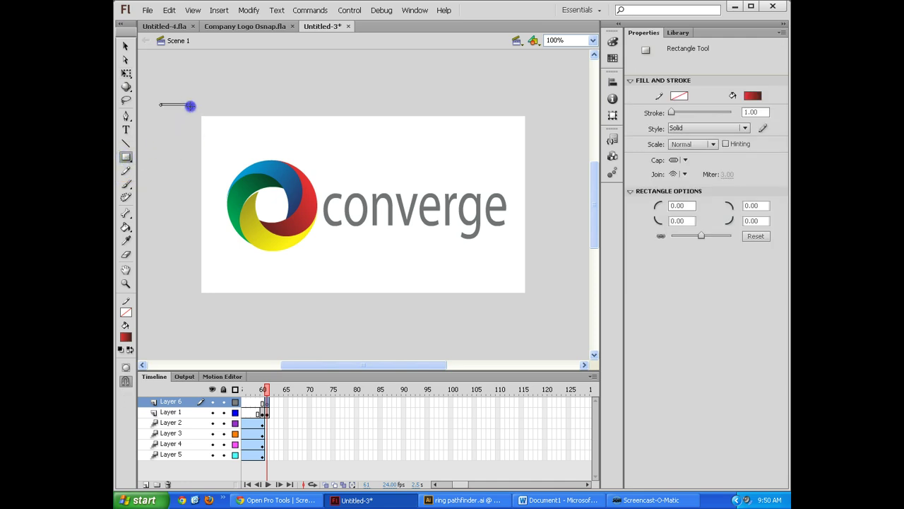
left_click_drag(188, 104, 545, 314)
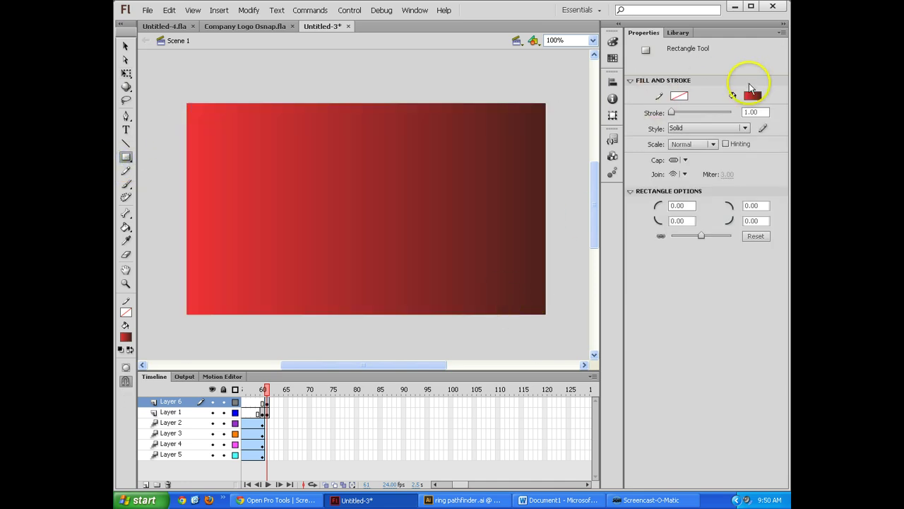
left_click(752, 96)
left_click(615, 156)
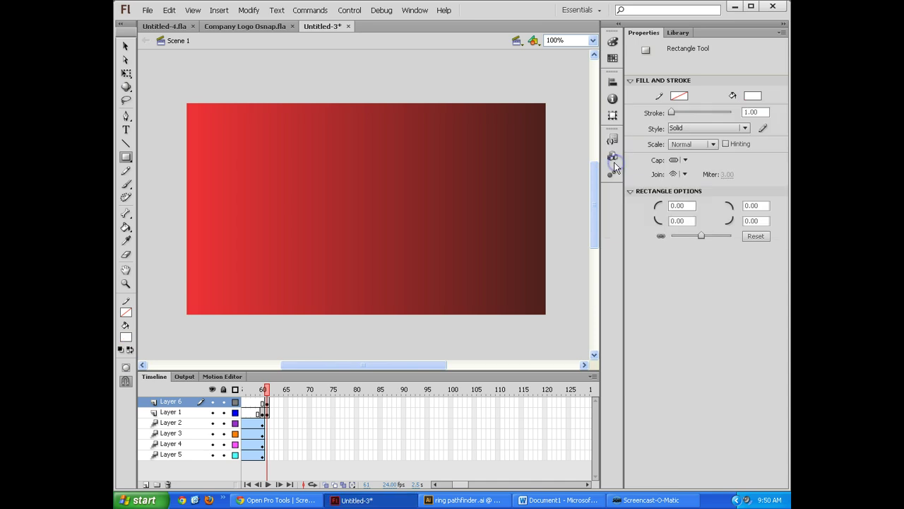
left_click(126, 46)
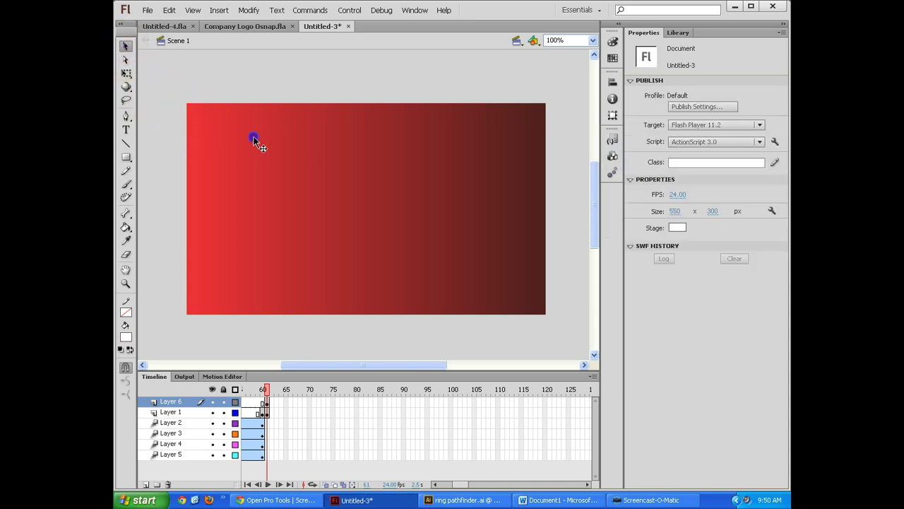
left_click(254, 137)
left_click(753, 145)
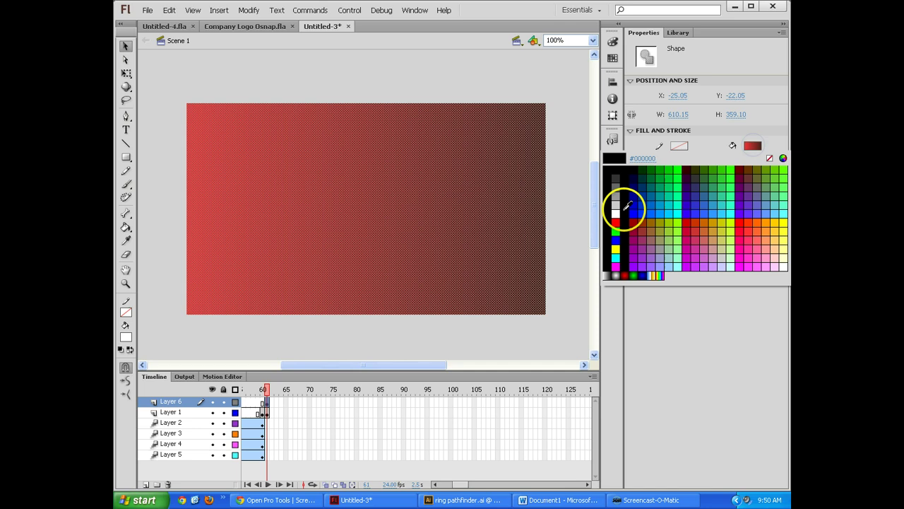
left_click(616, 214)
left_click(126, 46)
left_click(165, 228)
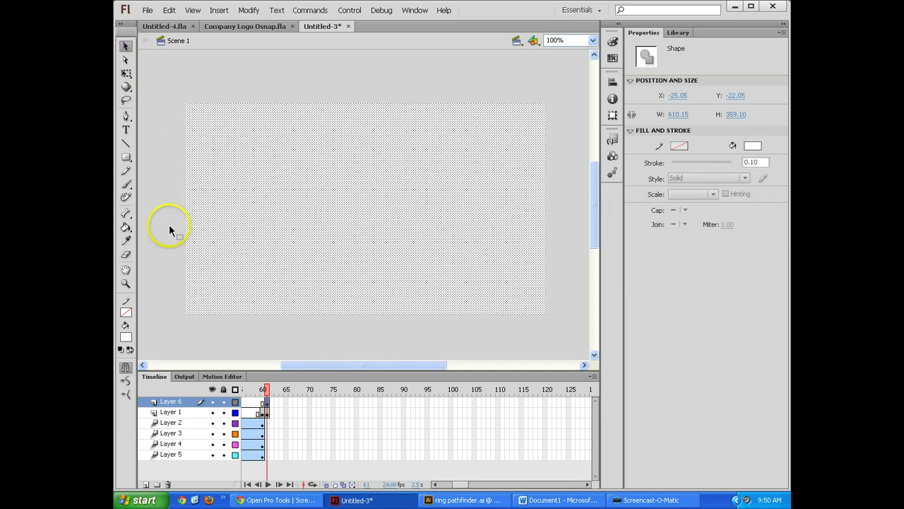
- Delete the "converge" text from Layer 1 at frame 60, keeping only the ring
left_click(263, 400)
left_click_drag(267, 390, 266, 392)
left_click(263, 413)
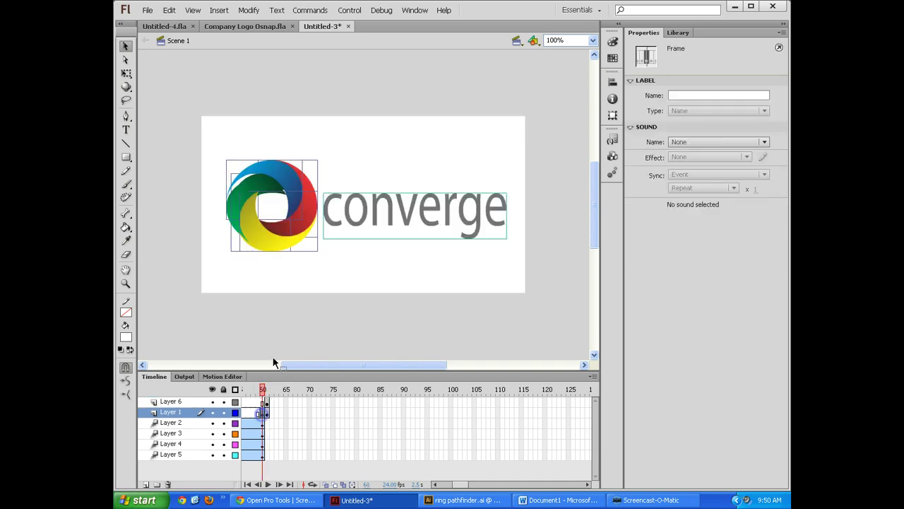
left_click(395, 274)
left_click(366, 212)
key("Delete")
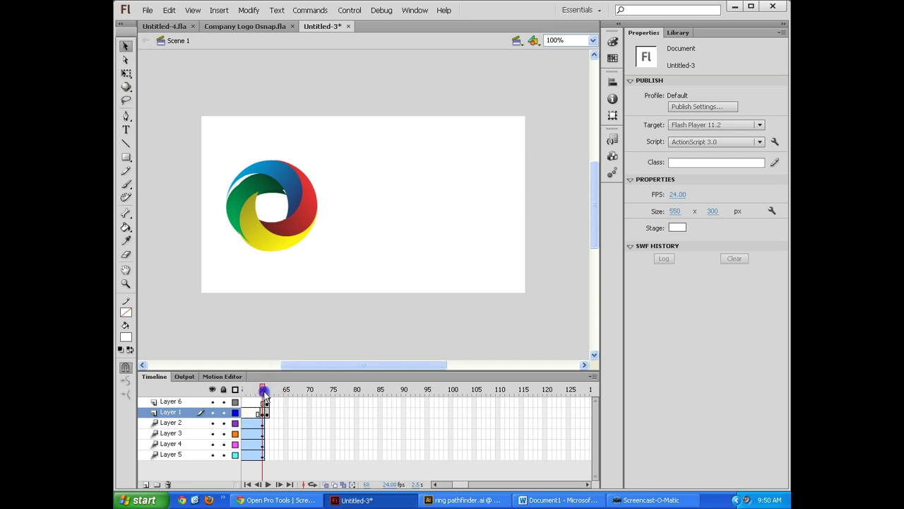
- Compare frames 60 and 61 to check the cut from the ring to the white flash
left_click_drag(262, 392, 266, 396)
left_click(273, 403)
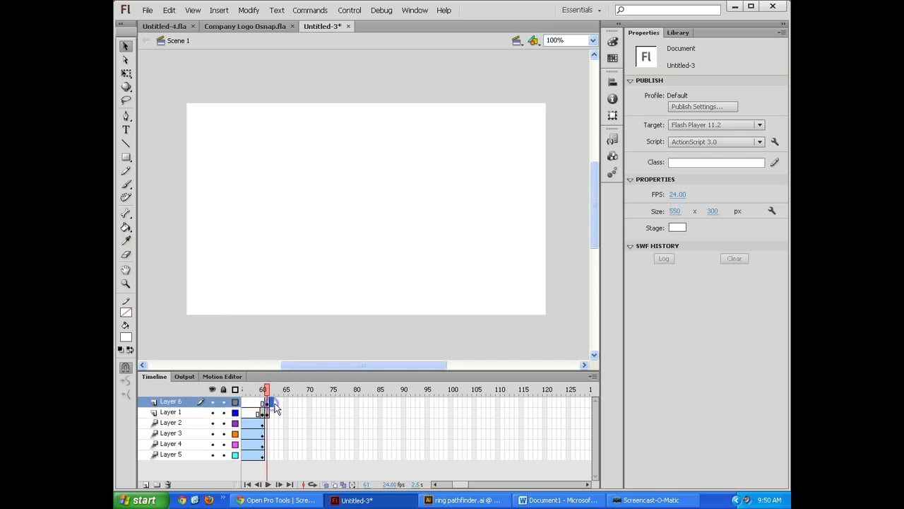
left_click(276, 410)
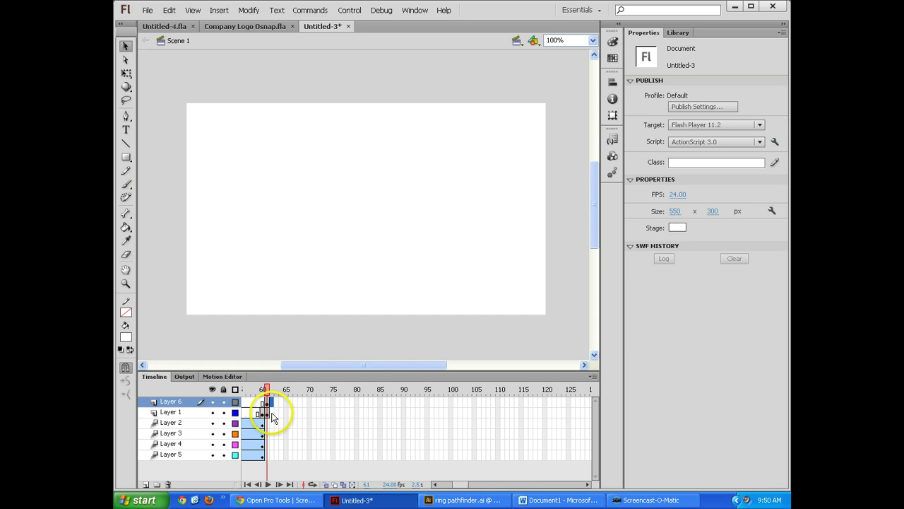
left_click(406, 419)
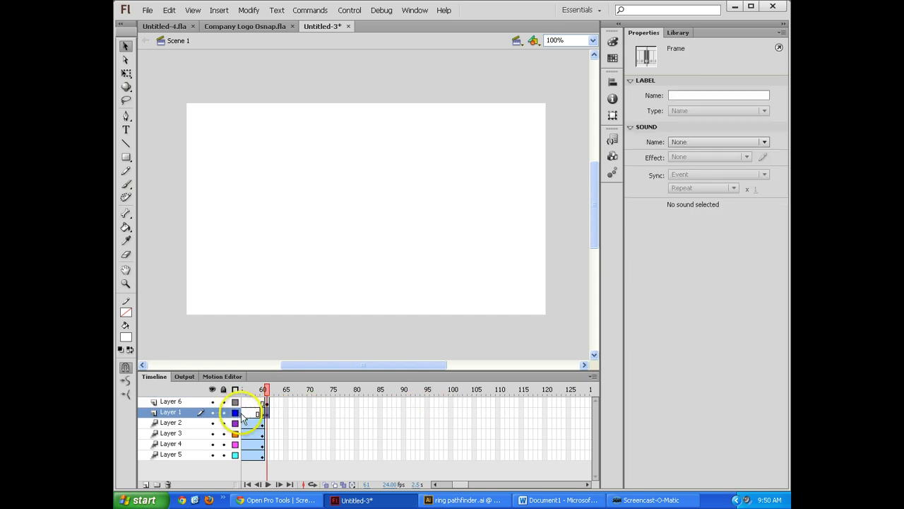
left_click(265, 390)
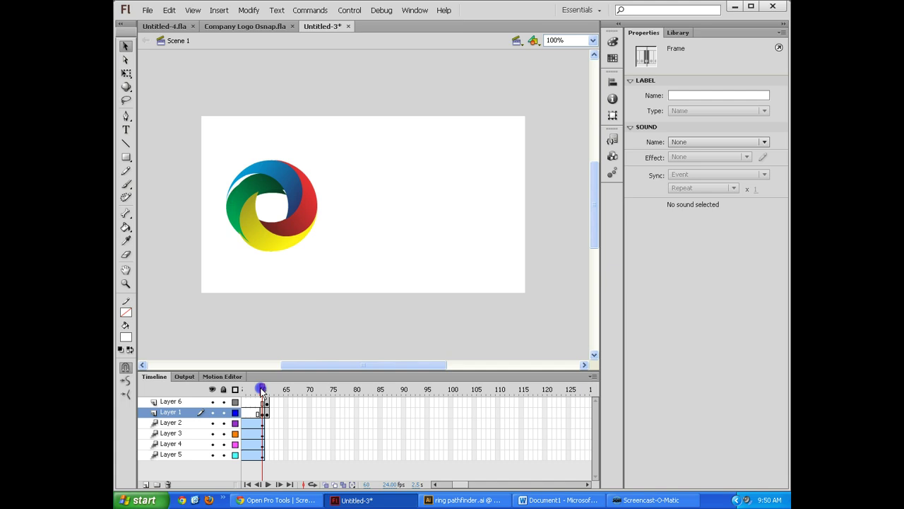
left_click(266, 390)
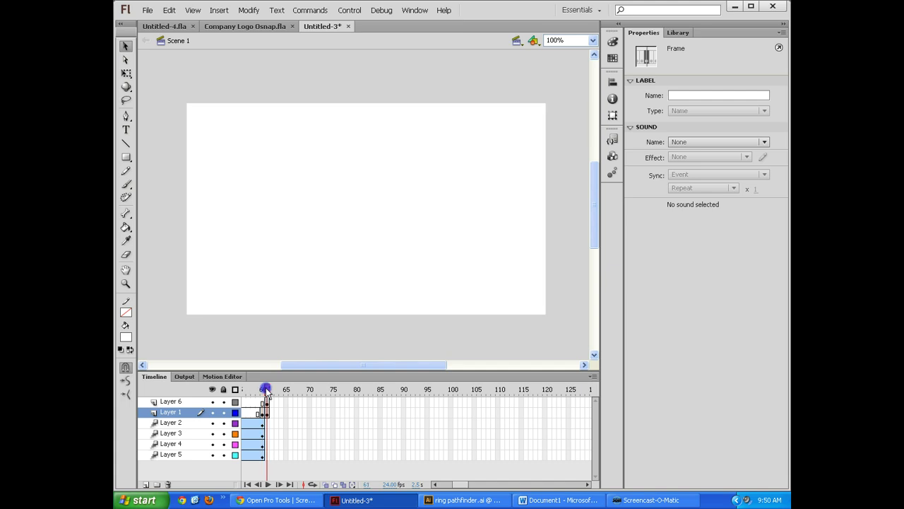
- Move Layer 1's keyframe with the full logo from frame 61 to frame 91
left_click(267, 412)
left_click_drag(271, 422, 310, 388)
left_click(319, 414)
left_click_drag(408, 388, 272, 390)
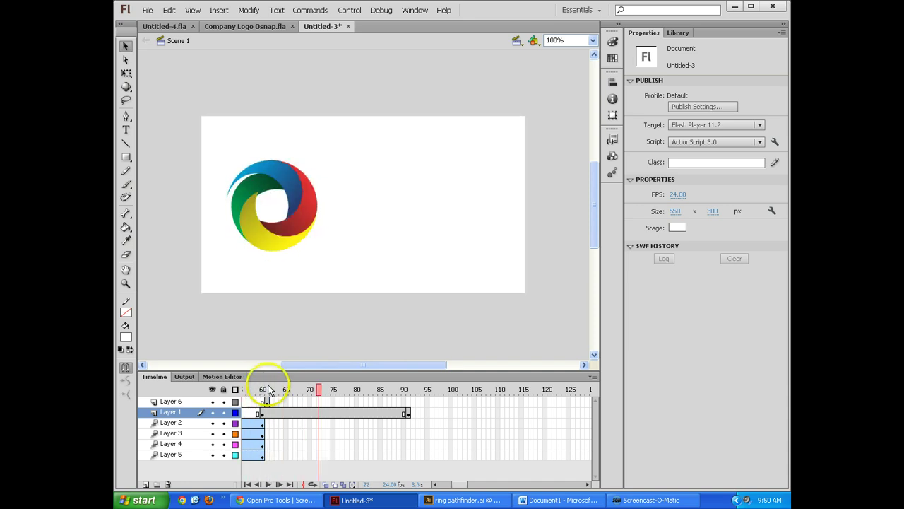
- Insert a keyframe on Layer 6 at frame 62 that repeats the white rectangle
left_click(271, 402)
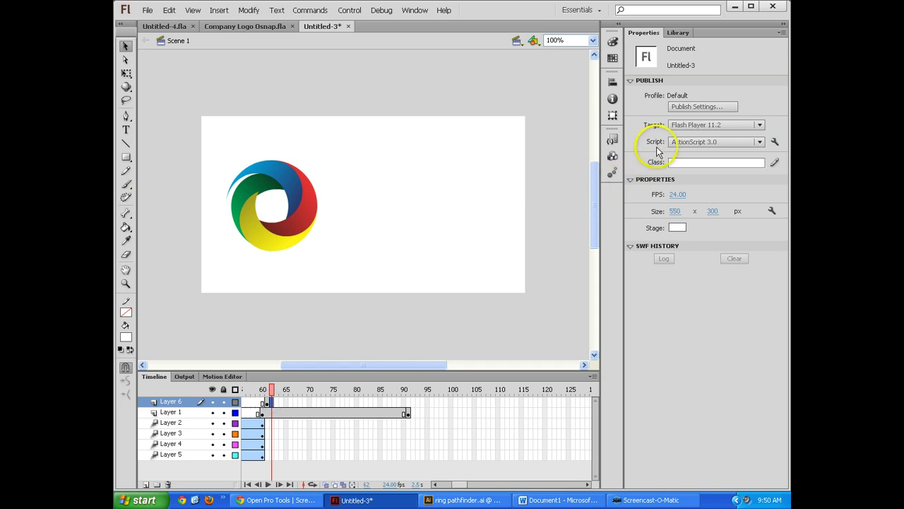
left_click(266, 402)
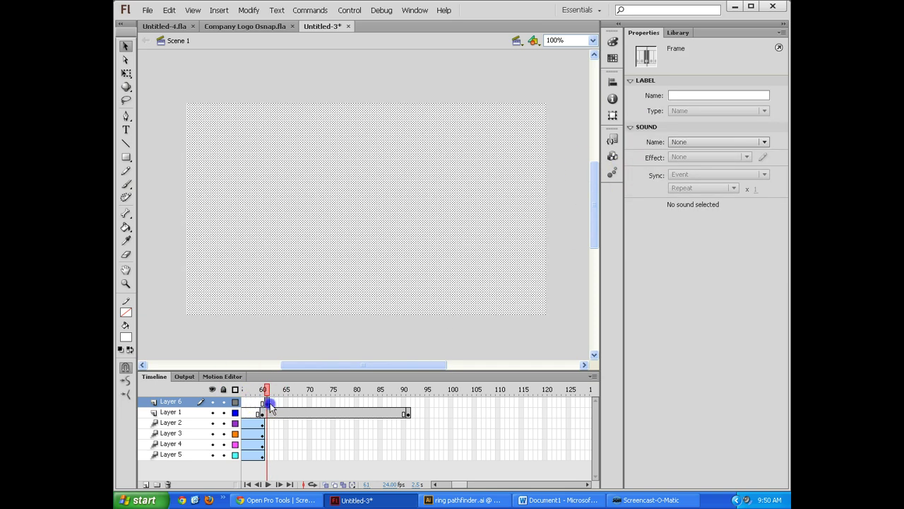
left_click(270, 404)
key("F6")
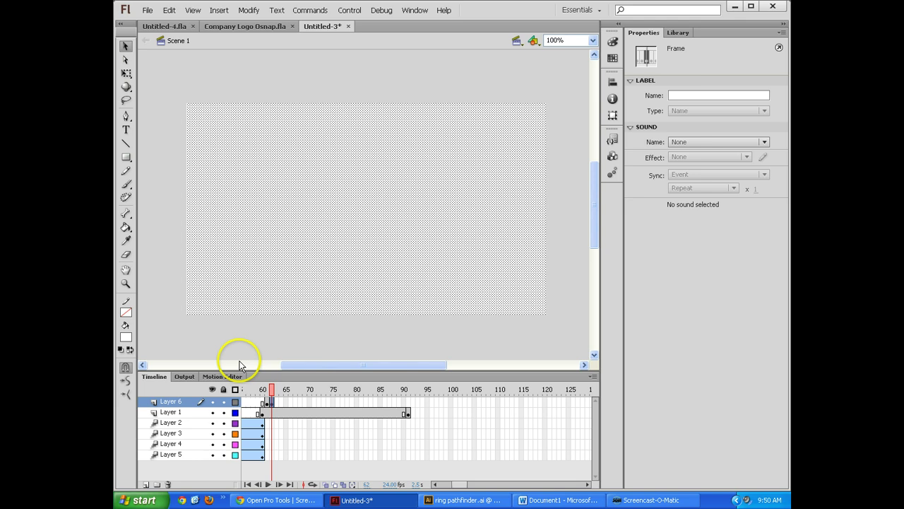
- Lower the alpha of the white rectangle's fill at frame 62 so the ring shows partly through it
left_click(234, 364)
left_click_drag(284, 364, 357, 365)
left_click(377, 327)
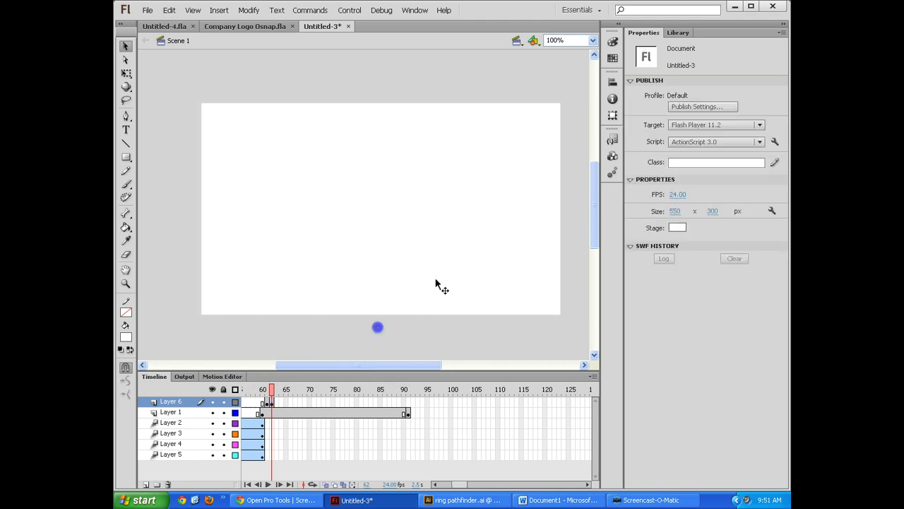
left_click(438, 253)
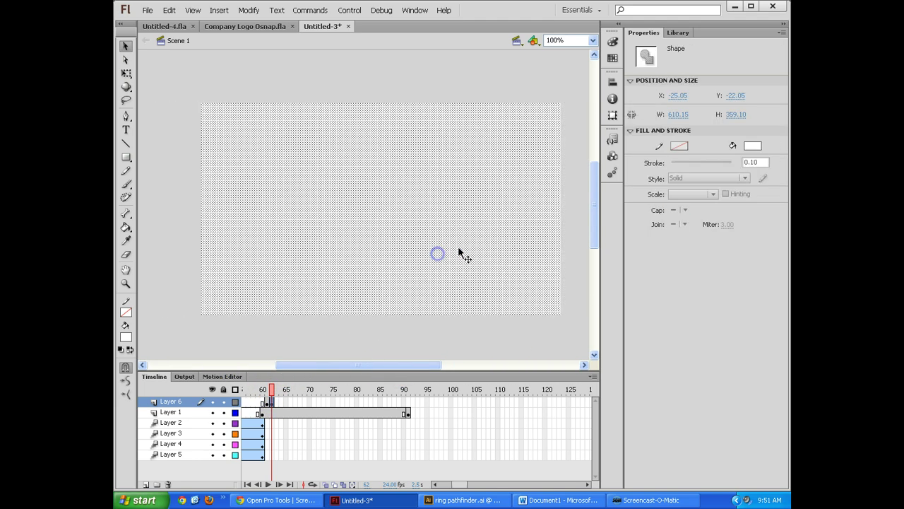
left_click(752, 146)
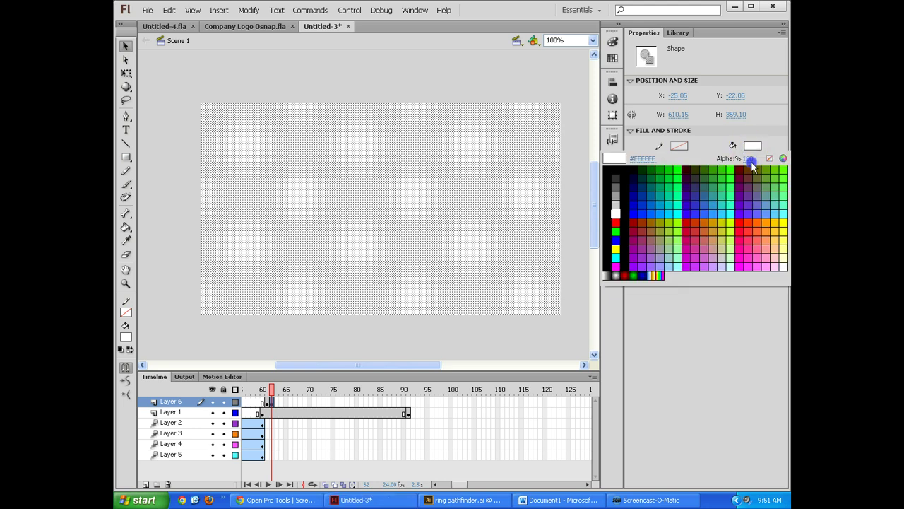
left_click(718, 168)
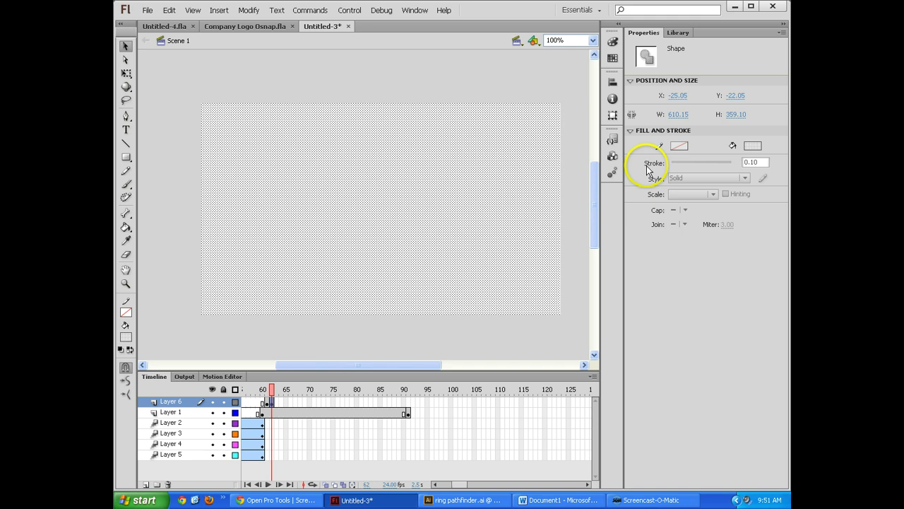
left_click(569, 175)
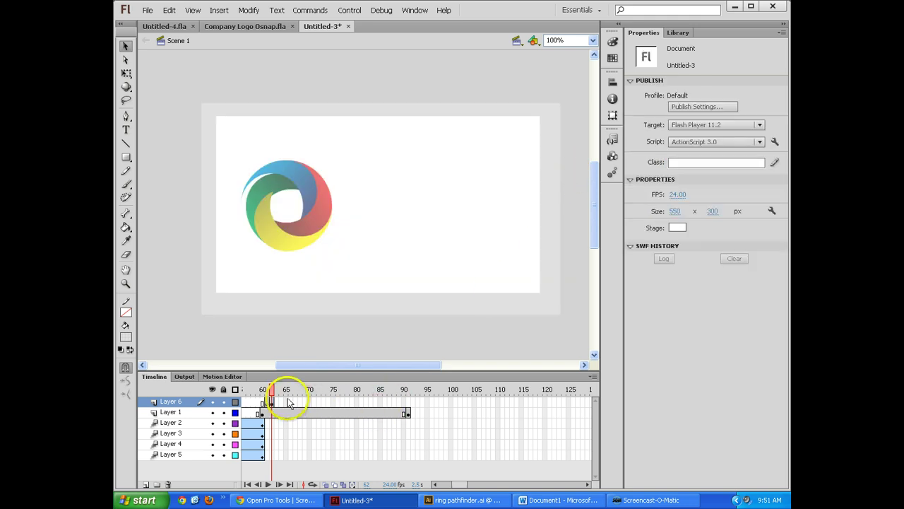
- Scrub the timeline between frames 60 and 65 to preview how the white flash reveals the ring
left_click_drag(268, 391, 294, 393)
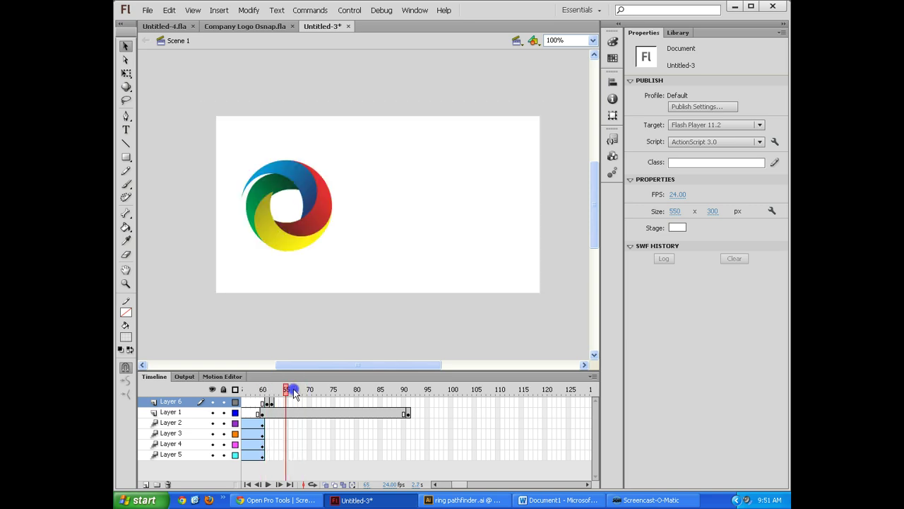
left_click(263, 414)
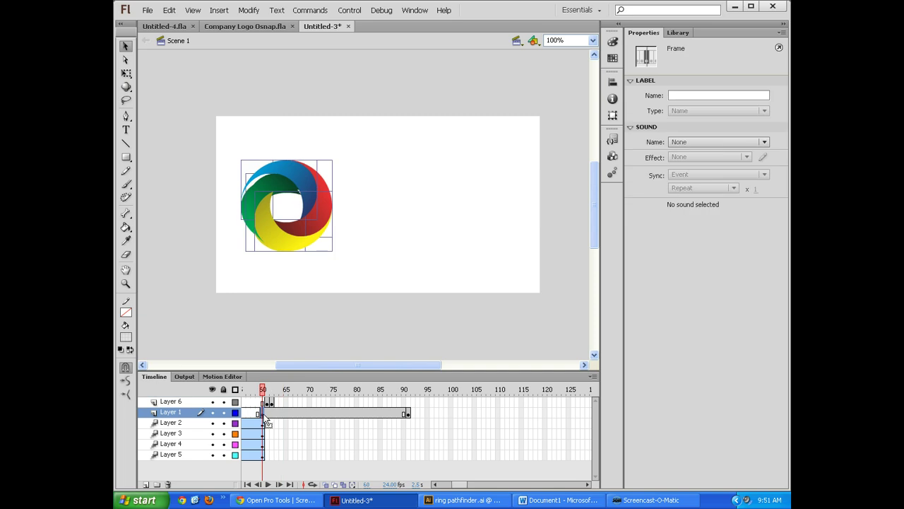
left_click_drag(264, 390, 282, 390)
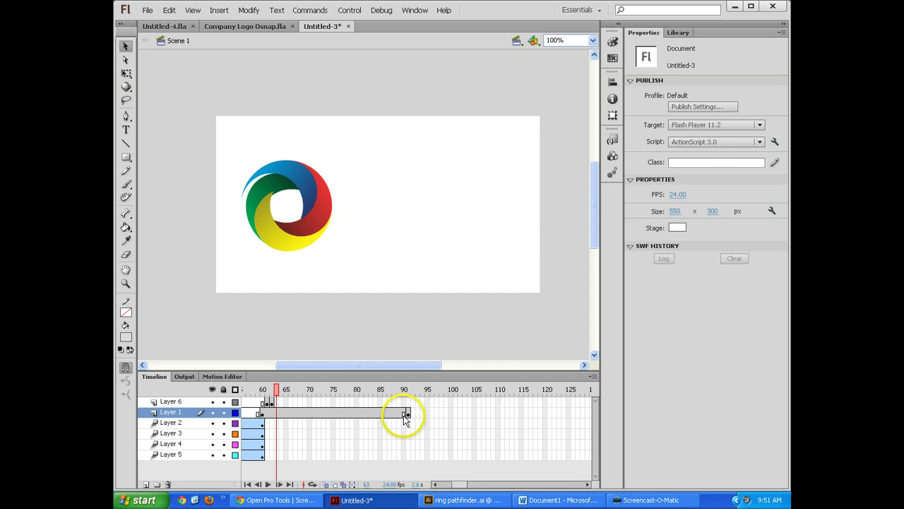
- Move Layer 1's full-logo keyframe from frame 91 to frame 63 and scrub the timeline to check the reveal
left_click(407, 414)
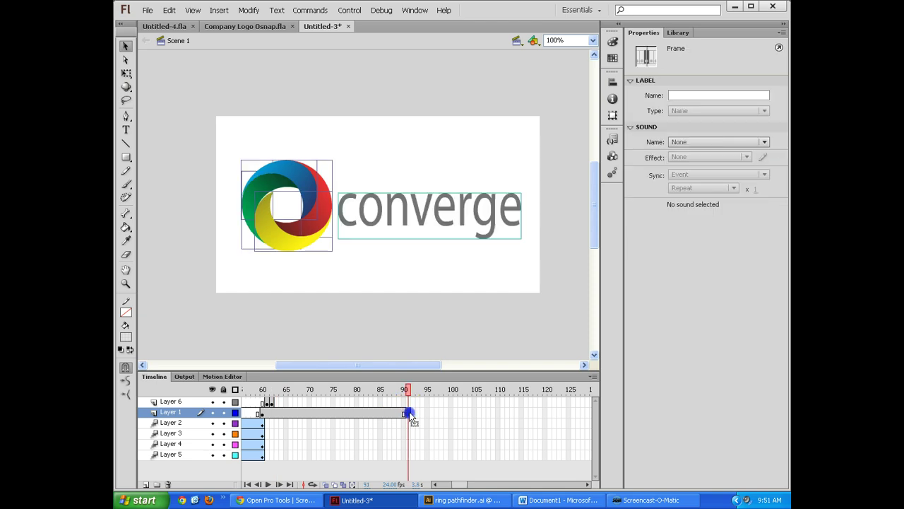
left_click(278, 414)
left_click_drag(277, 394, 348, 390)
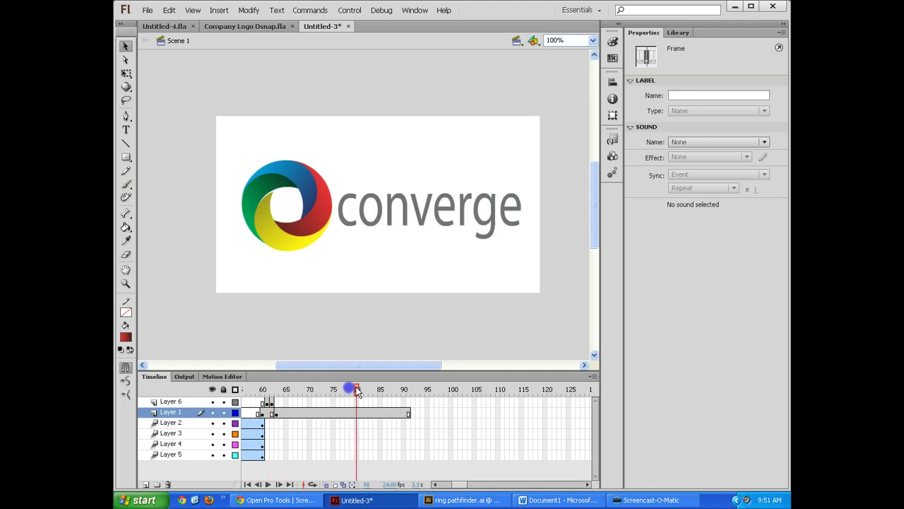
left_click(646, 499)
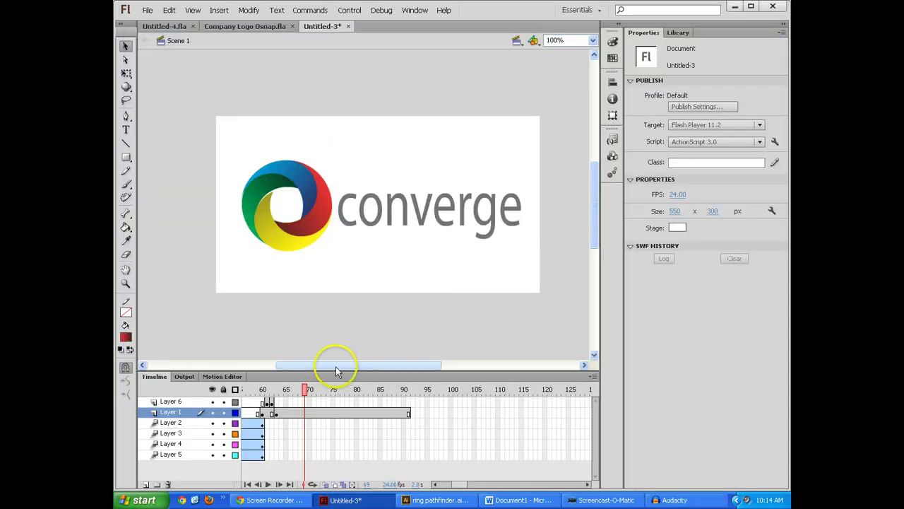
left_click_drag(298, 390, 394, 390)
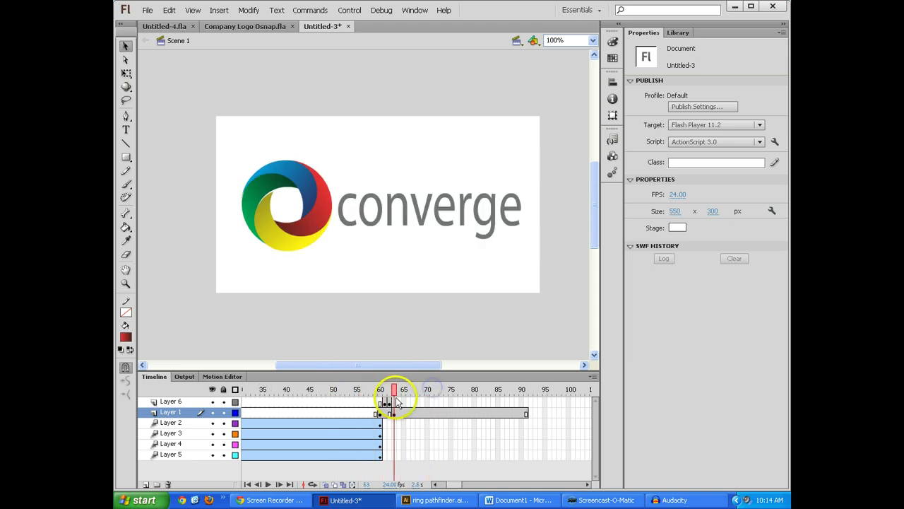
- Add a new layer above Layer 6 and check the white flash at frames 61 and 62
left_click(392, 401)
left_click(145, 484)
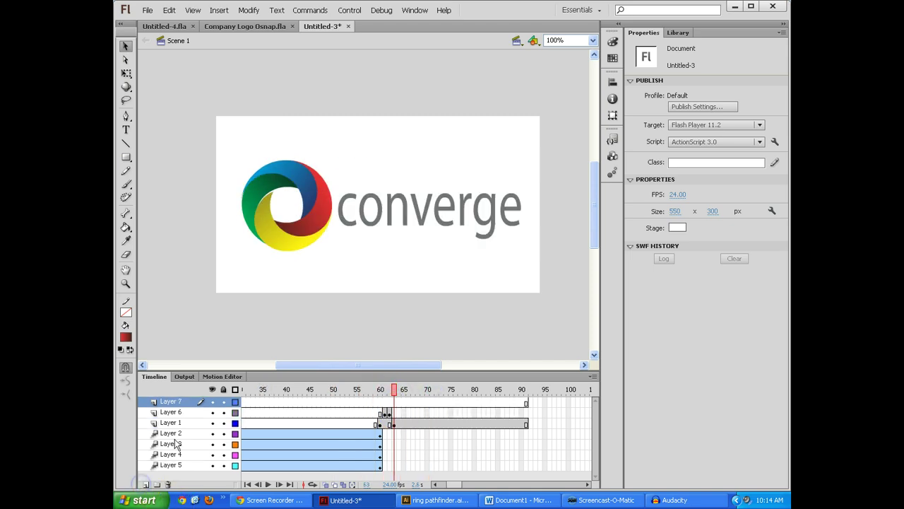
left_click(390, 403)
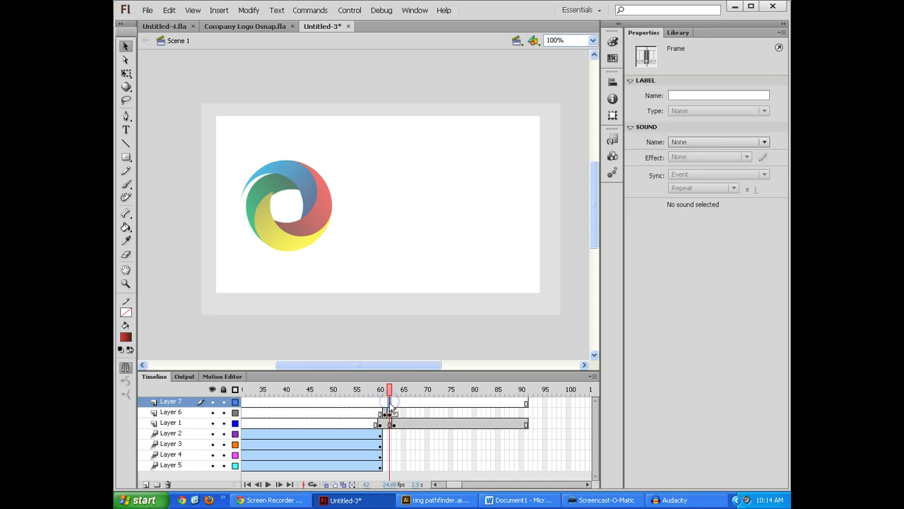
mouse_move(388, 393)
left_mouse_down()
mouse_move(402, 392)
mouse_move(383, 384)
left_mouse_up()
left_click(390, 393)
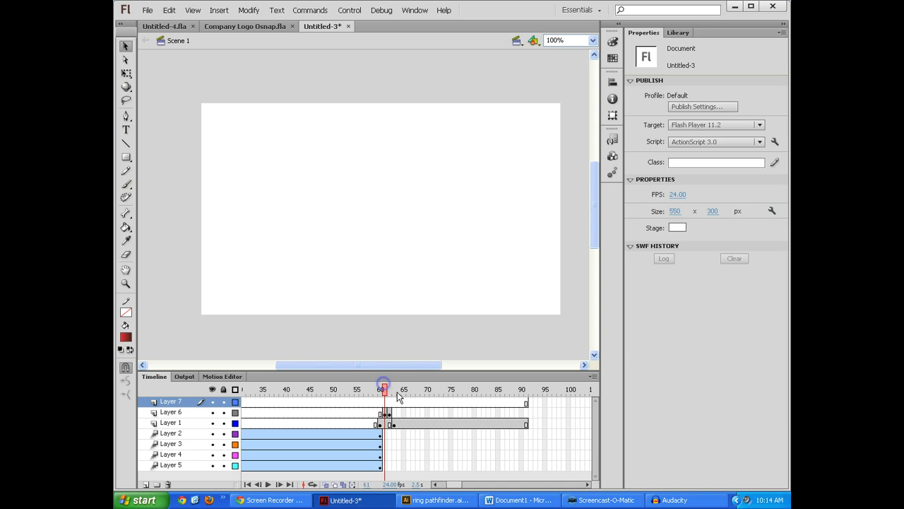
left_click(386, 402)
left_click(389, 390)
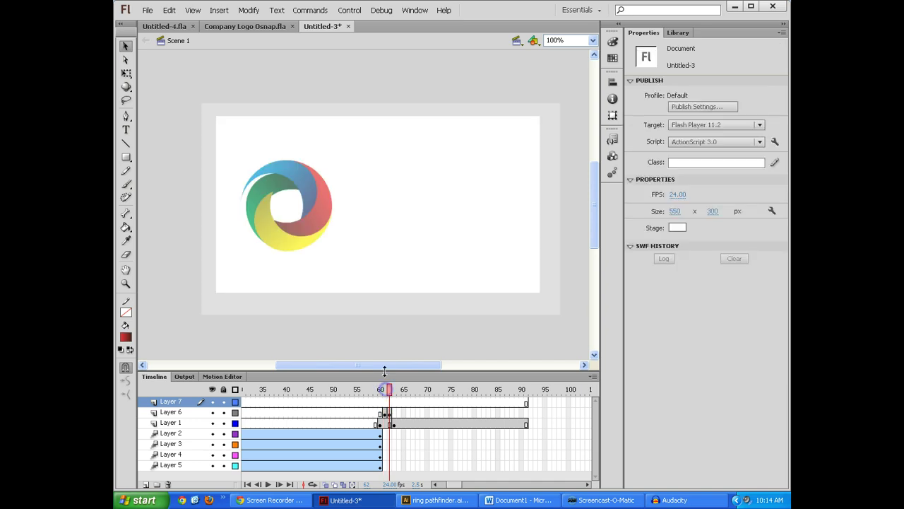
- Import the sound files glint.wav and shutter.wav from the cs6 folder into the library
left_click(147, 10)
mouse_move(193, 152)
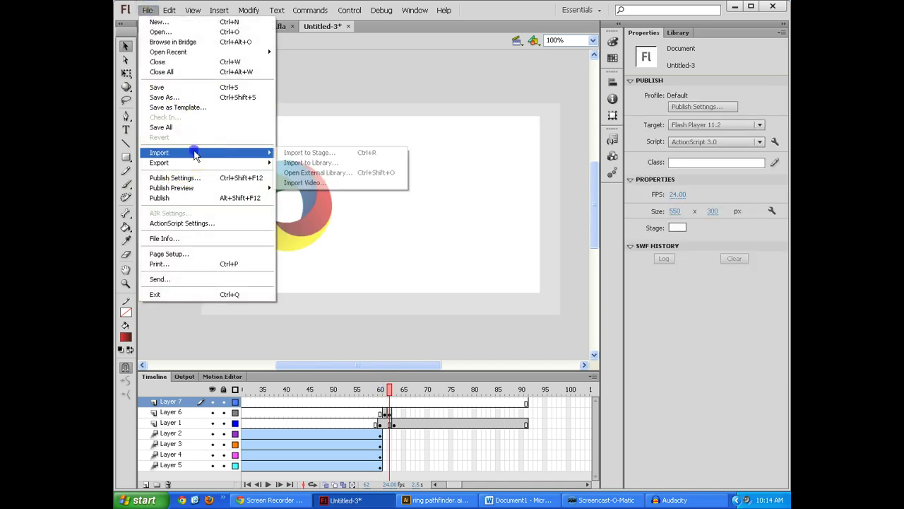
left_click(311, 162)
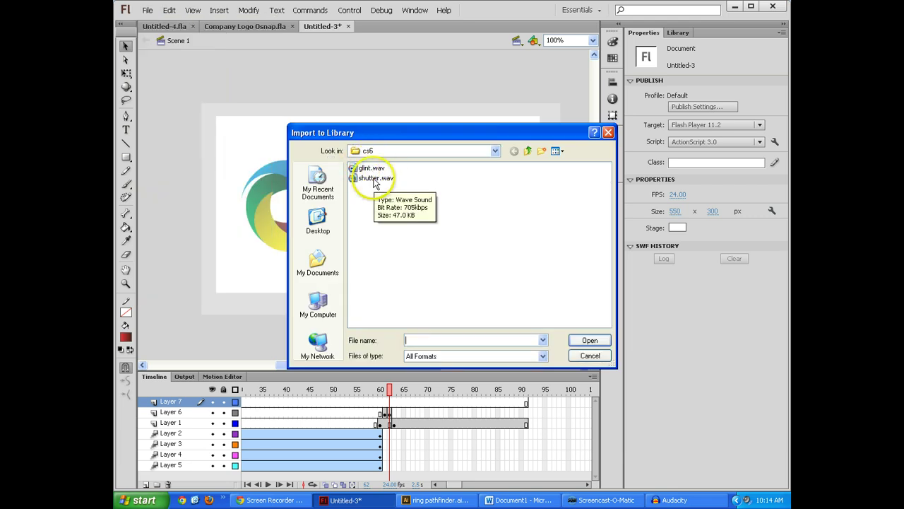
left_click(376, 181)
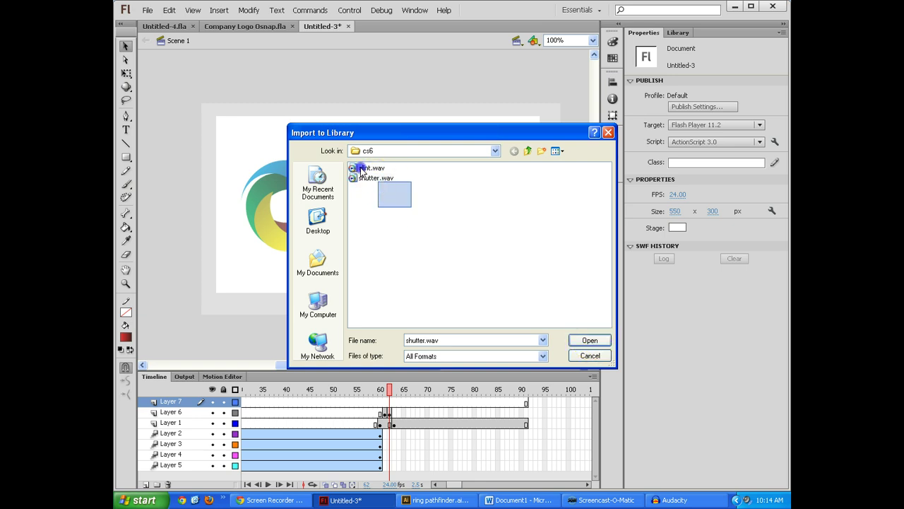
left_click_drag(361, 171, 362, 177)
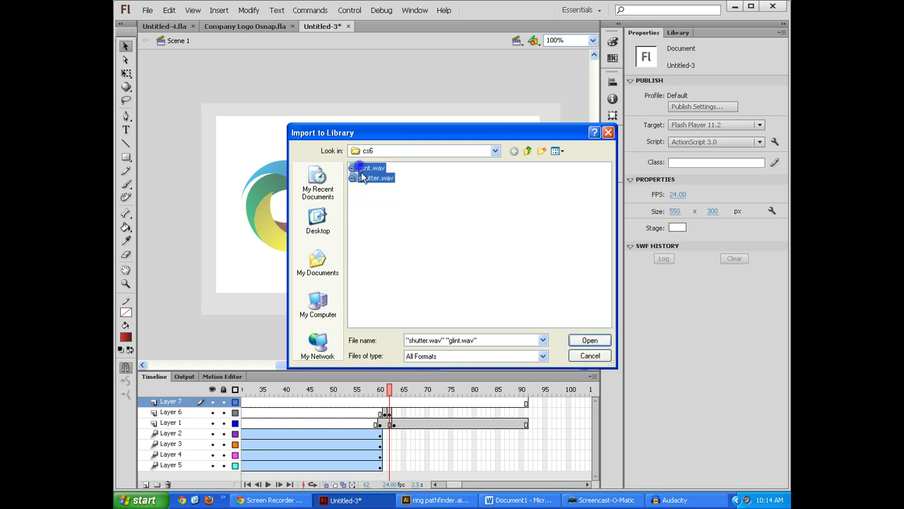
left_click(587, 341)
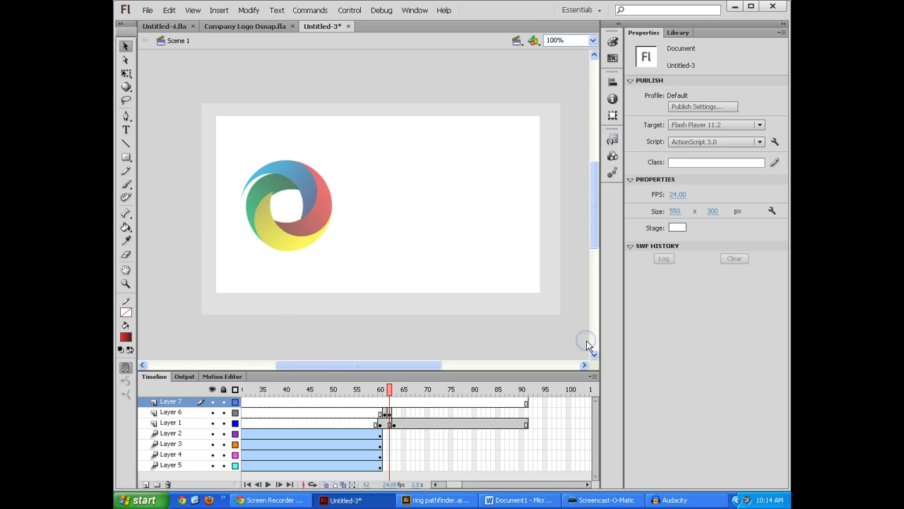
- Look through the library's symbols and the imported glint.wav and shutter.wav sounds
left_click(677, 33)
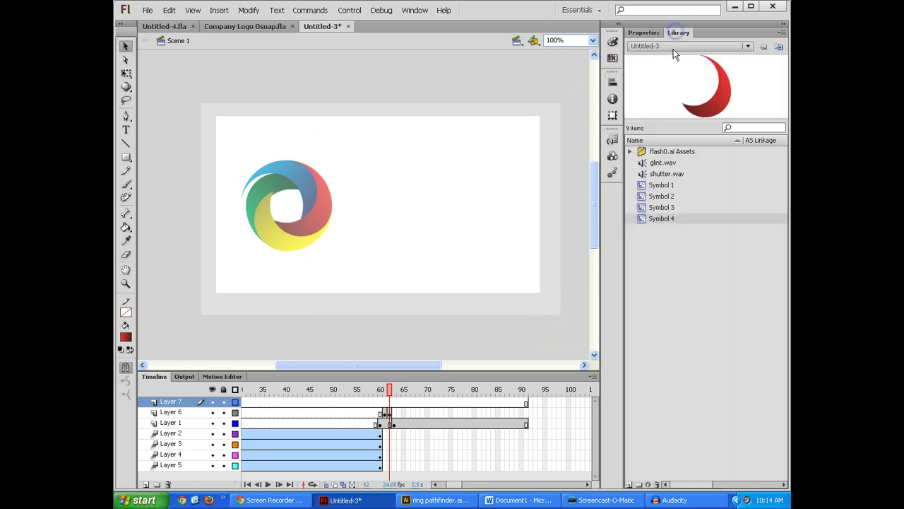
left_click(663, 207)
left_click(662, 185)
left_click(661, 200)
left_click(655, 219)
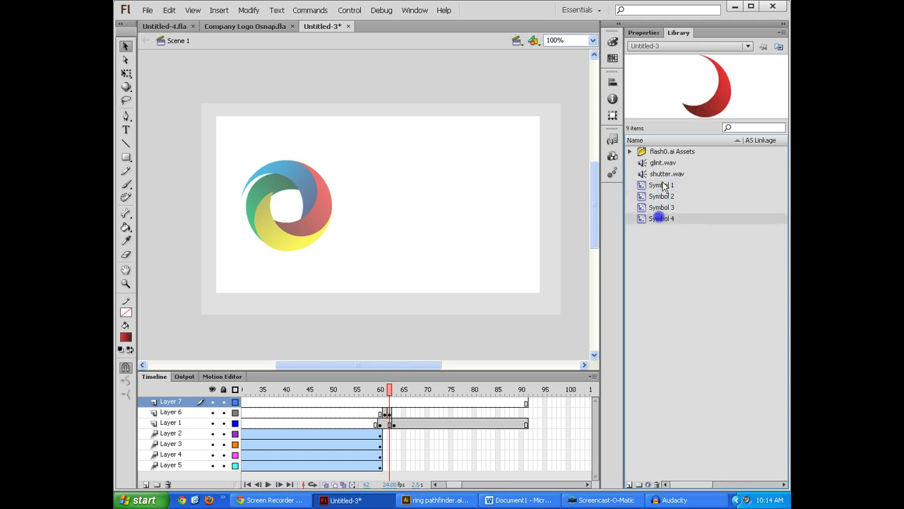
left_click(658, 164)
left_click(660, 176)
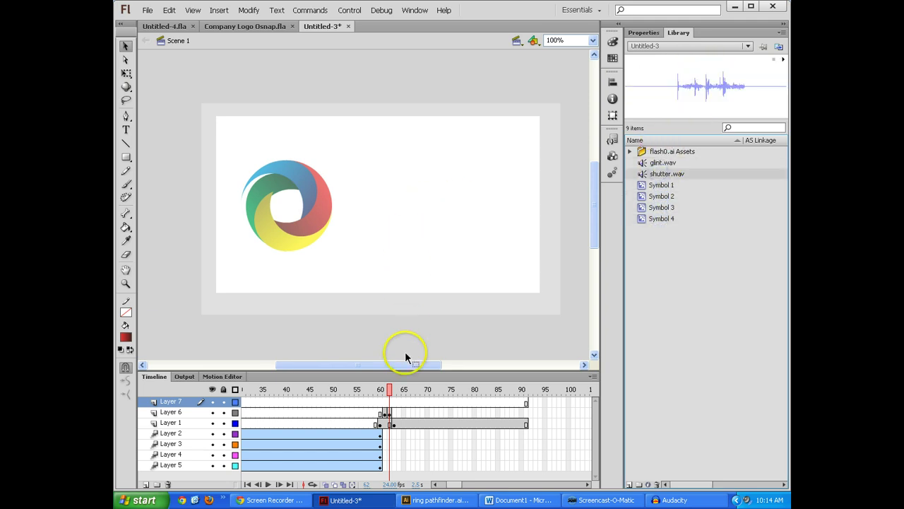
- Insert a keyframe on Layer 7 at frame 58 and place the shutter.wav sound there
left_click(380, 403)
left_click(374, 404)
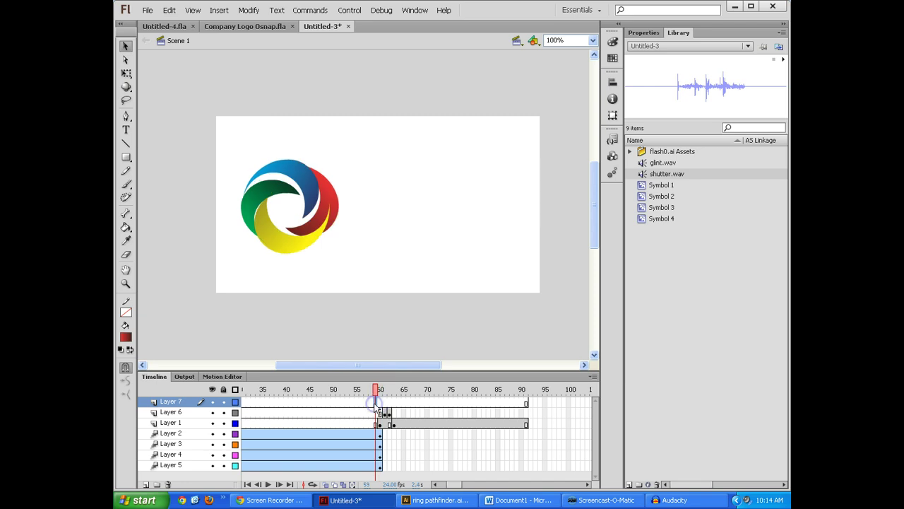
left_click(370, 403)
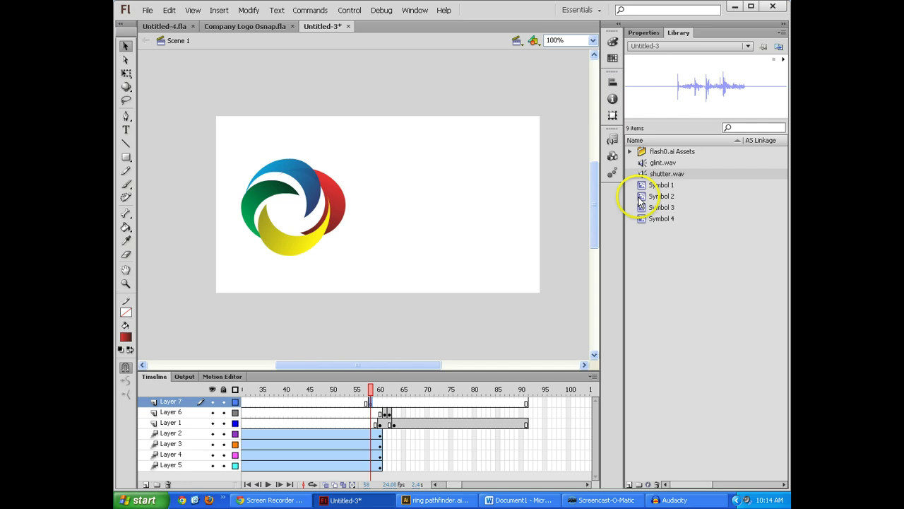
left_click_drag(664, 177, 433, 216)
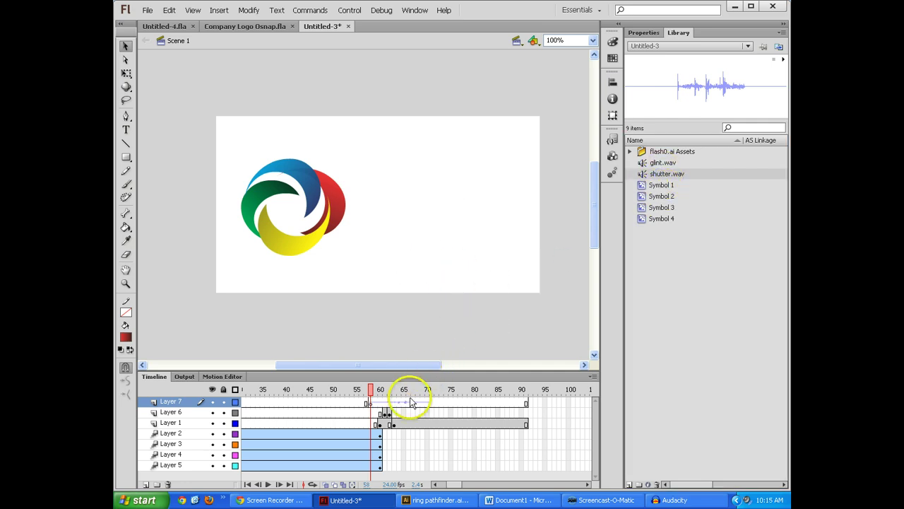
- Play the animation from frame 58 and again from frame 40 to check the shutter sound's timing against the flash
left_click(370, 391)
key("Return")
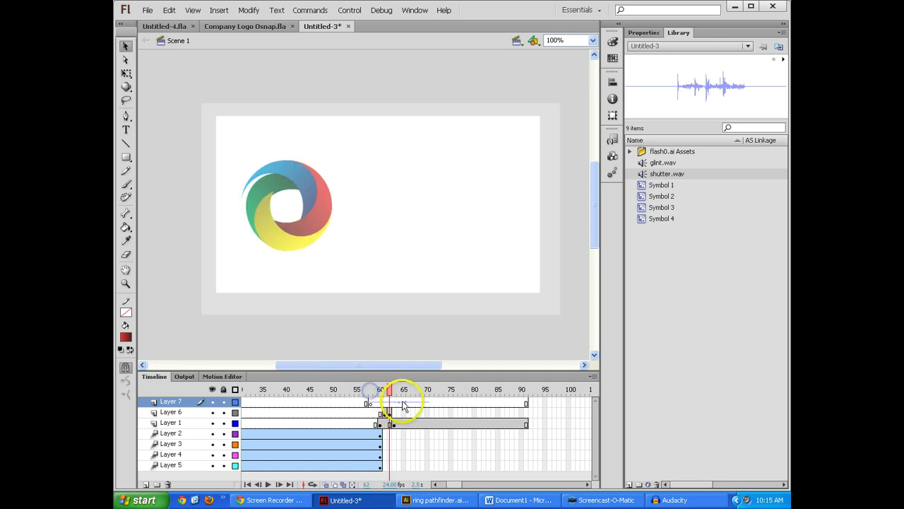
left_click(393, 392)
left_click(368, 392)
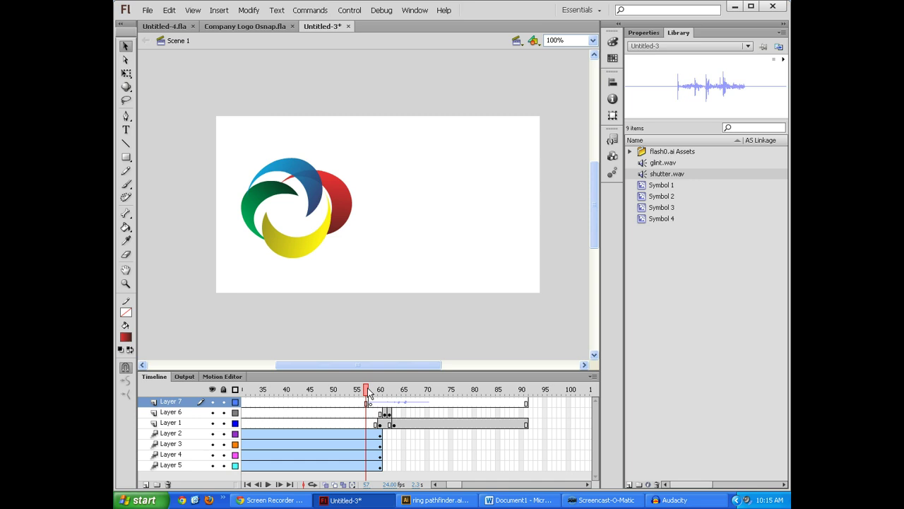
left_click_drag(368, 393, 287, 394)
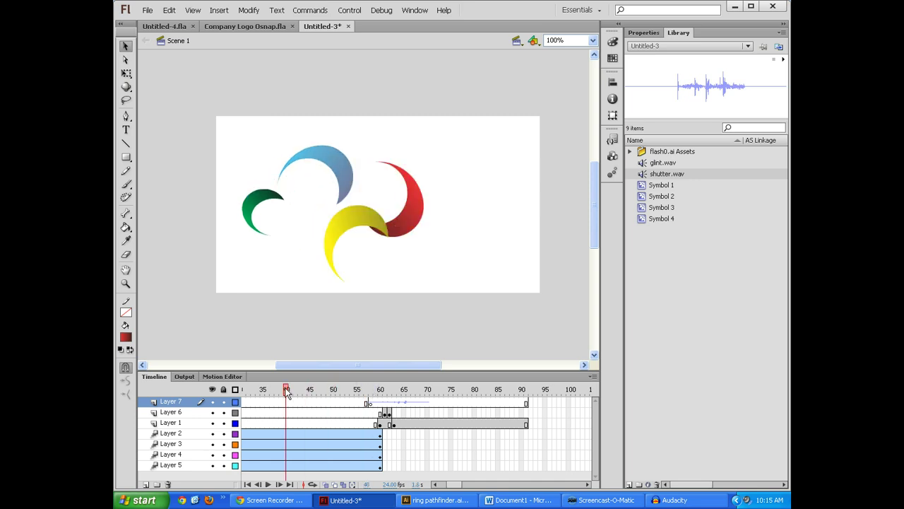
key("Return")
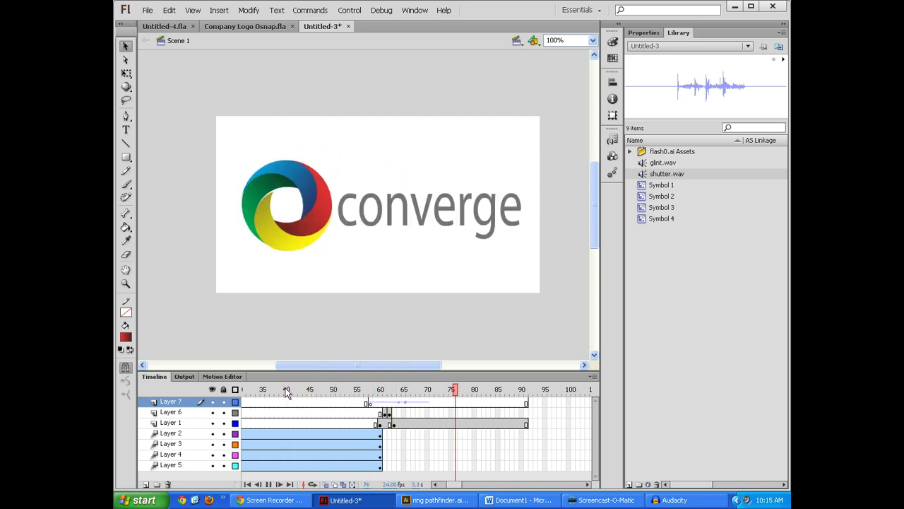
- Shift the shutter sound's keyframe on Layer 7 earlier to frame 55, playing the animation to check its timing
left_click(370, 404)
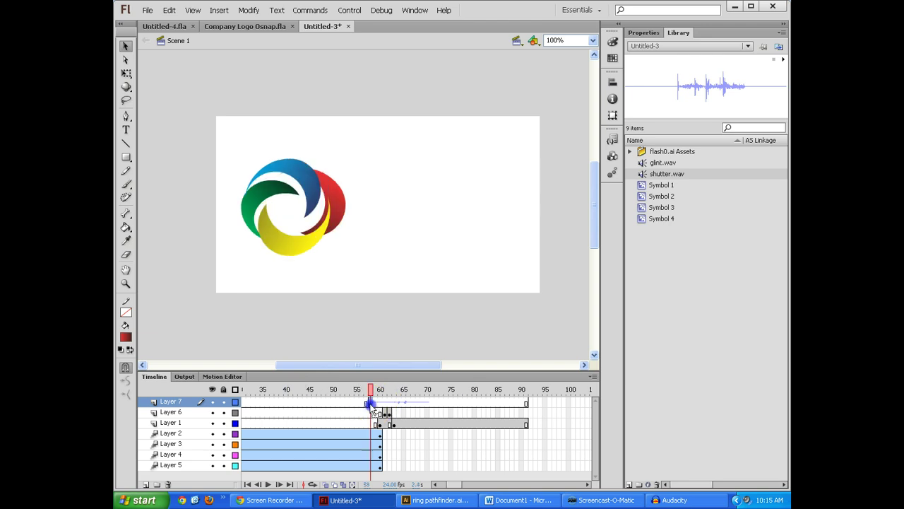
mouse_move(358, 404)
left_mouse_down()
mouse_move(349, 405)
mouse_move(361, 391)
left_mouse_up()
left_click(349, 395)
key("Return")
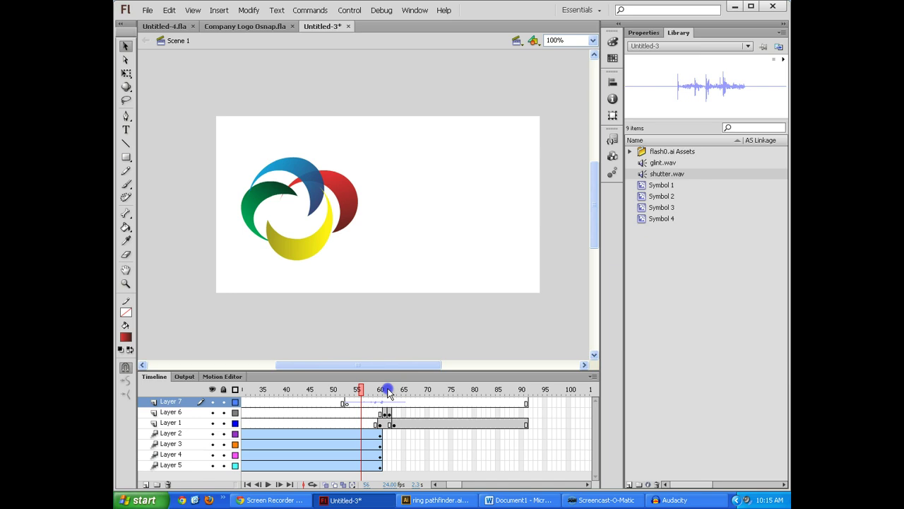
left_click(346, 404)
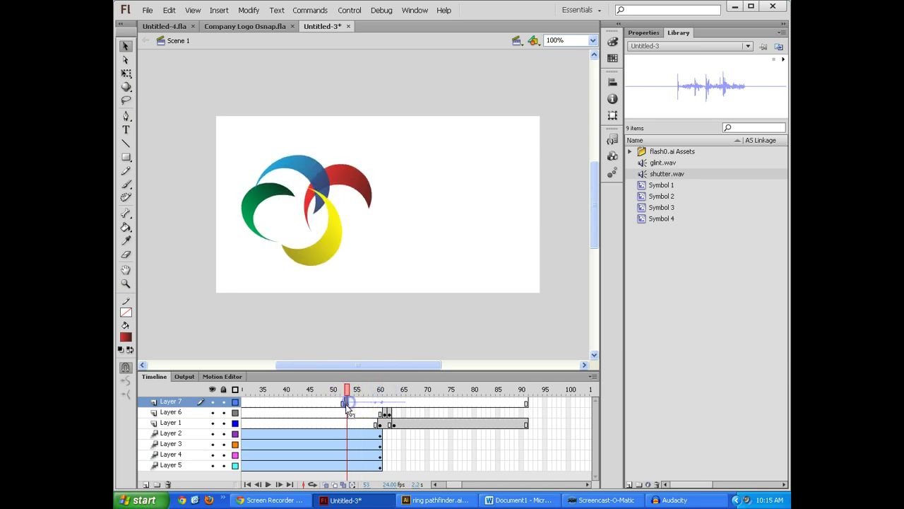
left_click_drag(356, 389, 337, 397)
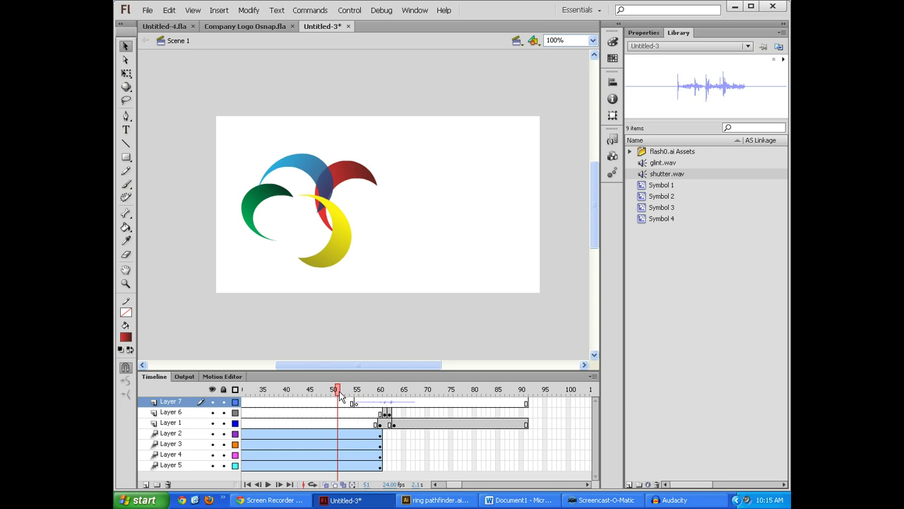
key("Return")
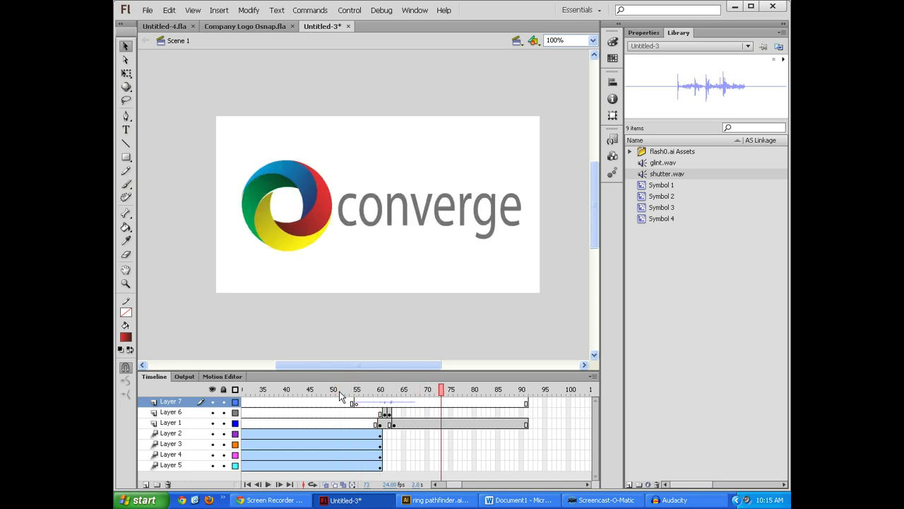
- At frame 77, draw a thin, tall white rectangle without a stroke on Layer 7, beyond the stage's right edge
left_click(440, 389)
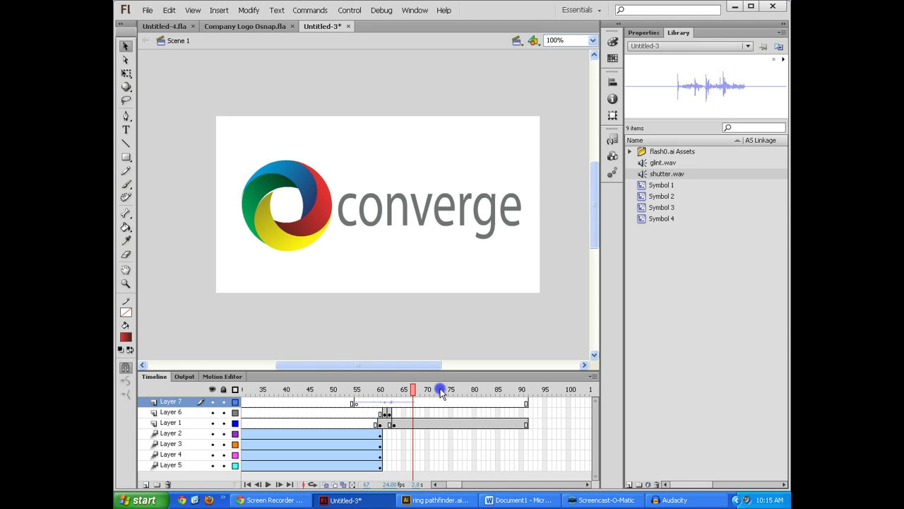
left_click_drag(441, 389, 524, 394)
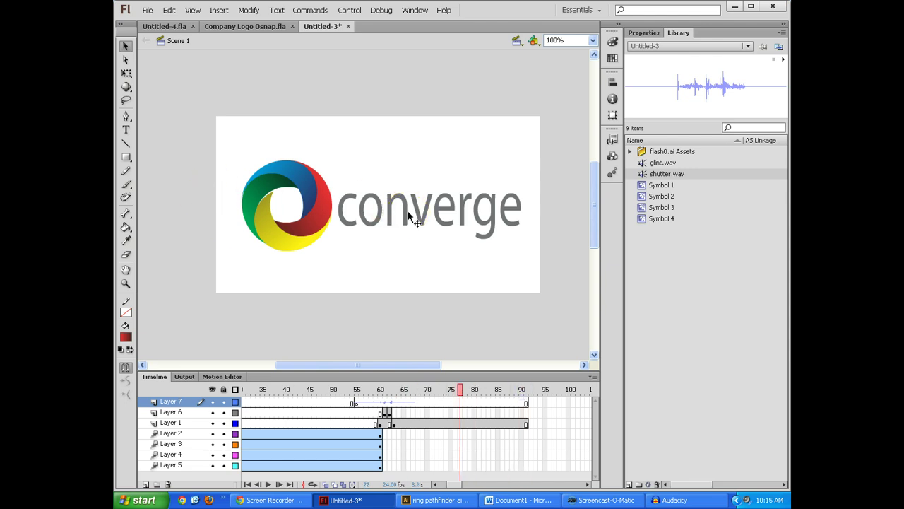
key("ctrl+minus")
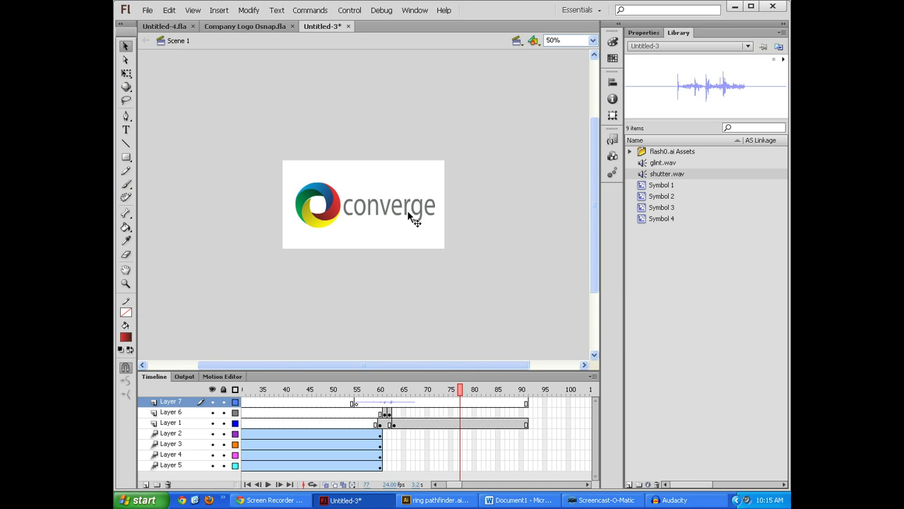
left_click(126, 157)
left_click(125, 336)
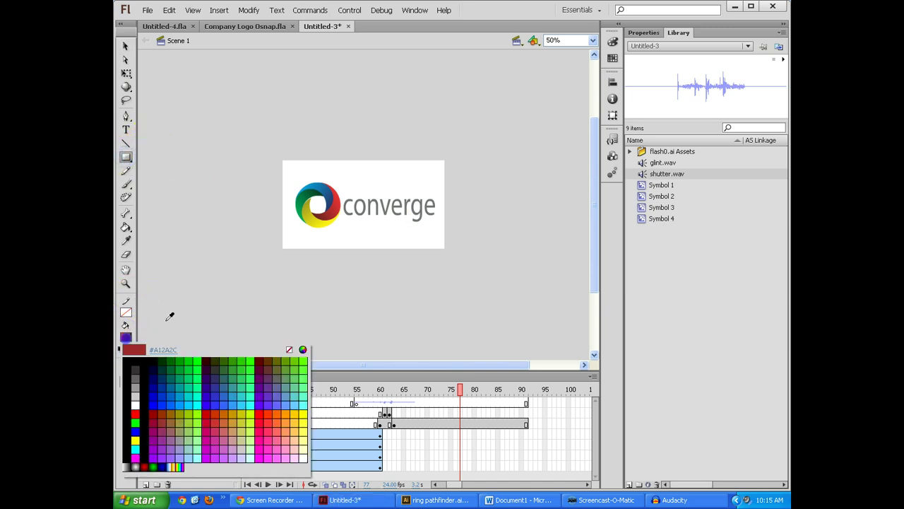
left_click(134, 402)
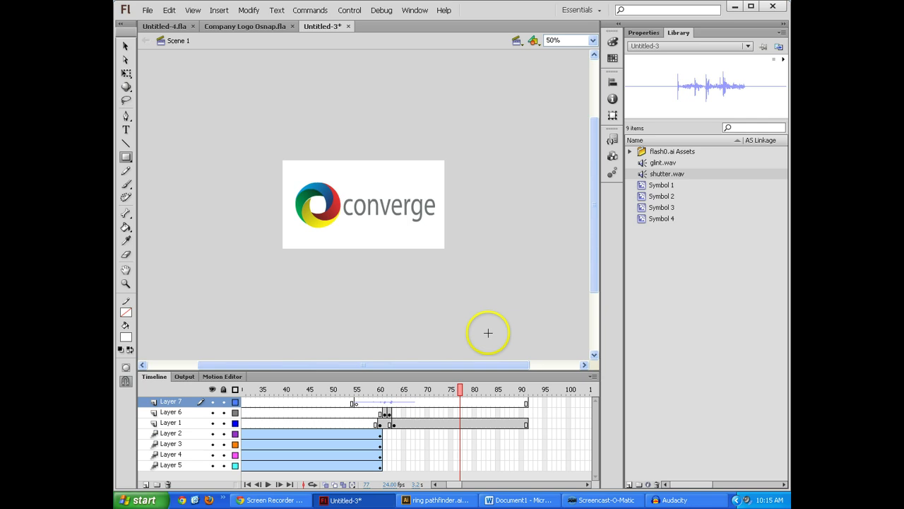
left_click_drag(487, 330, 488, 162)
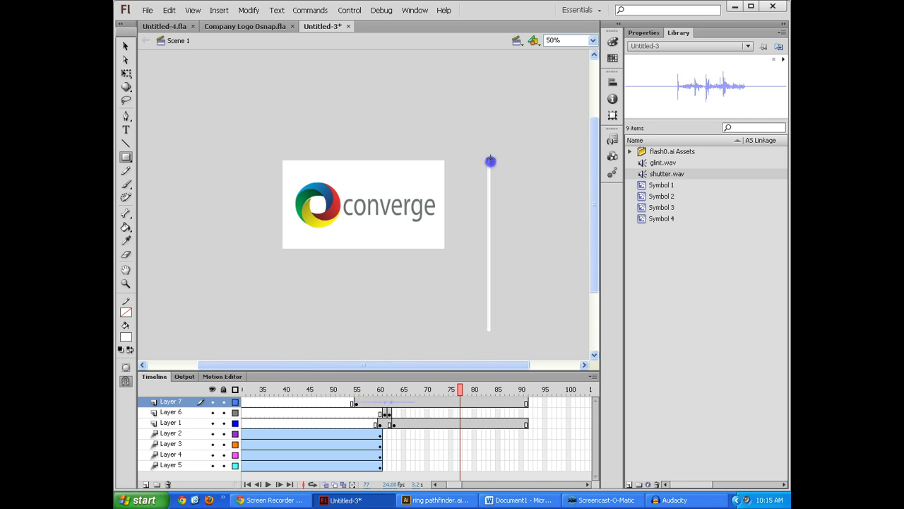
left_click(125, 45)
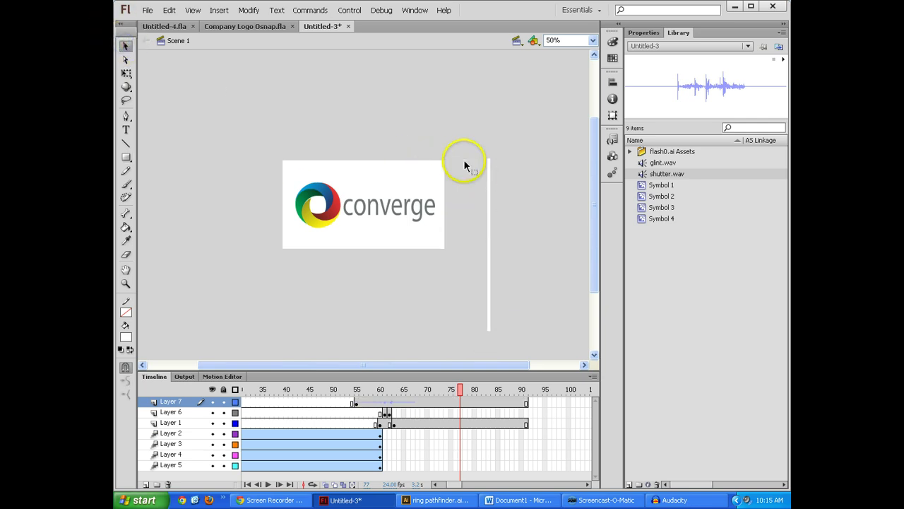
- Rotate the white rectangle clockwise to a diagonal slant and bow its long edge outward so it tapers at the ends
left_click_drag(476, 141, 522, 342)
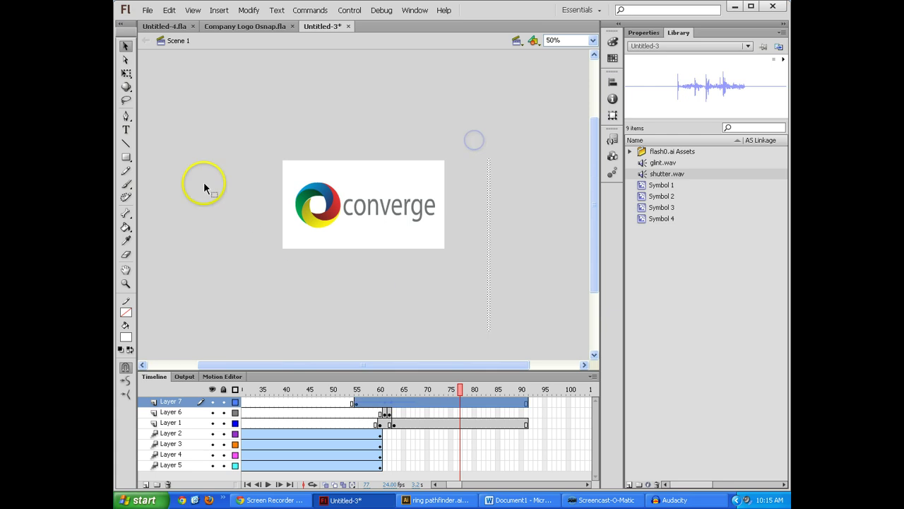
left_click(127, 74)
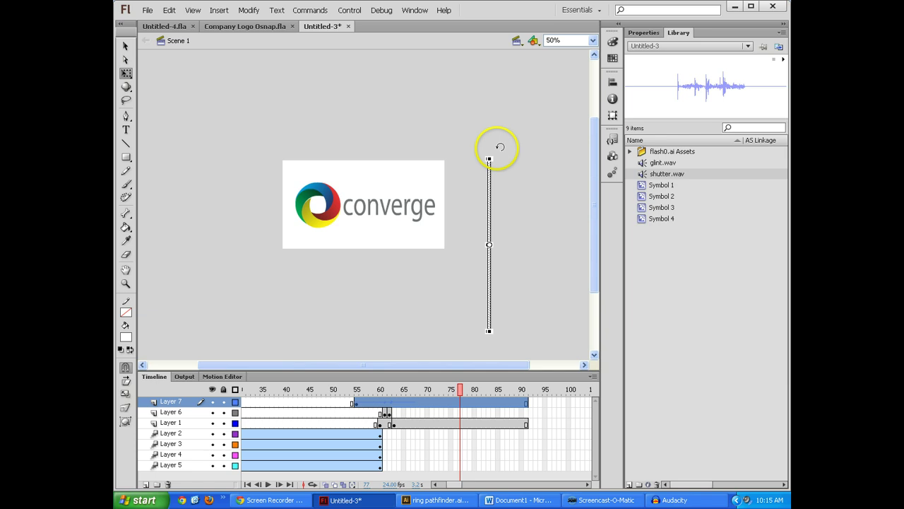
left_click_drag(500, 147, 537, 159)
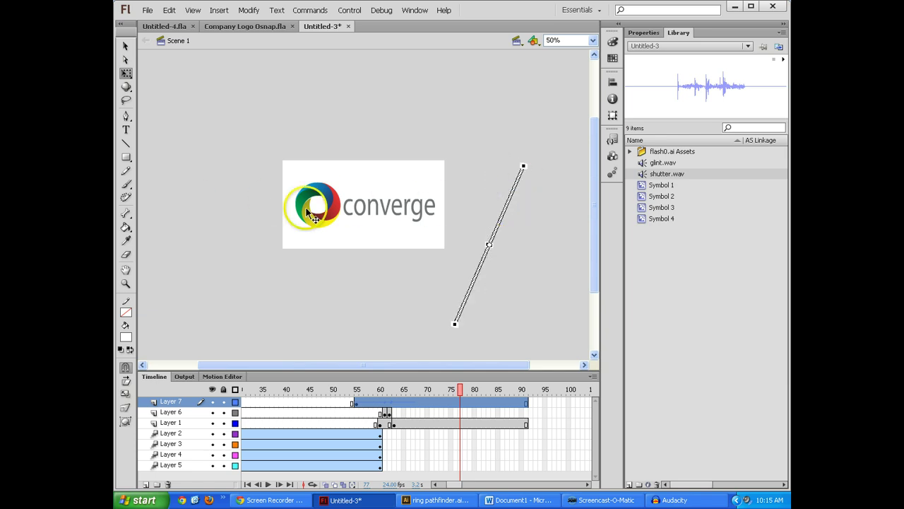
left_click(506, 205)
left_click(125, 45)
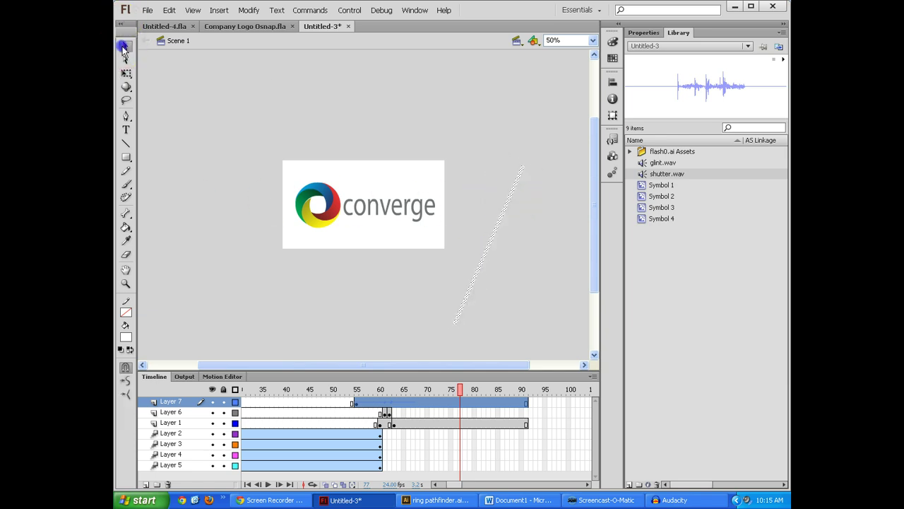
left_click(456, 111)
left_click_drag(510, 190, 506, 186)
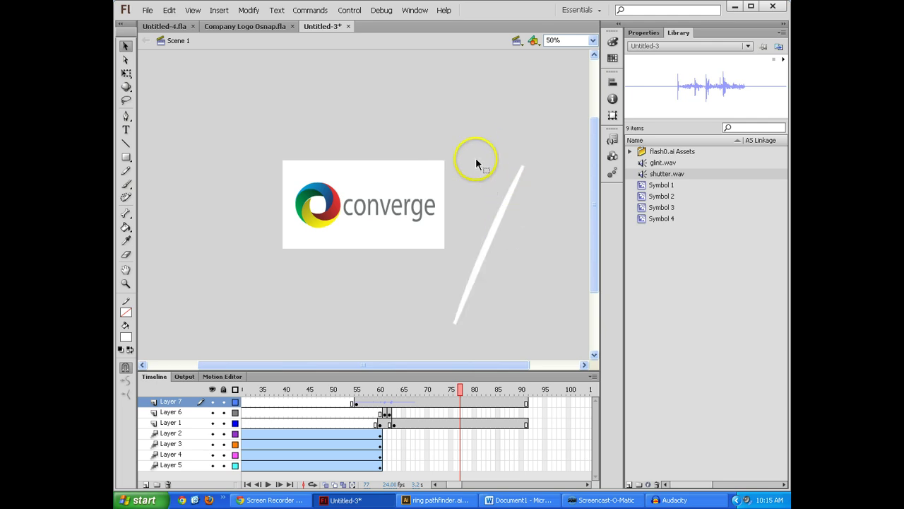
- Cut the slanted white shape from Layer 7 and add a new layer above it with a keyframe at frame 70
left_click(507, 191)
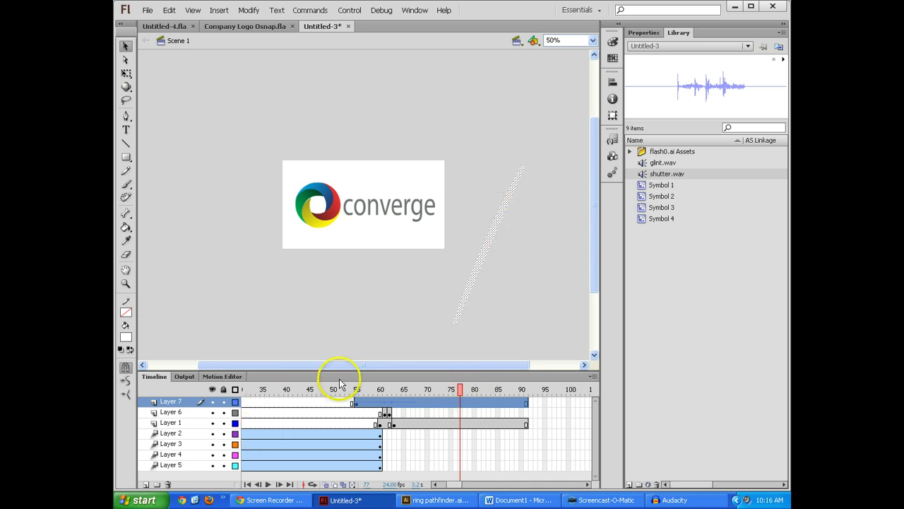
key("Delete")
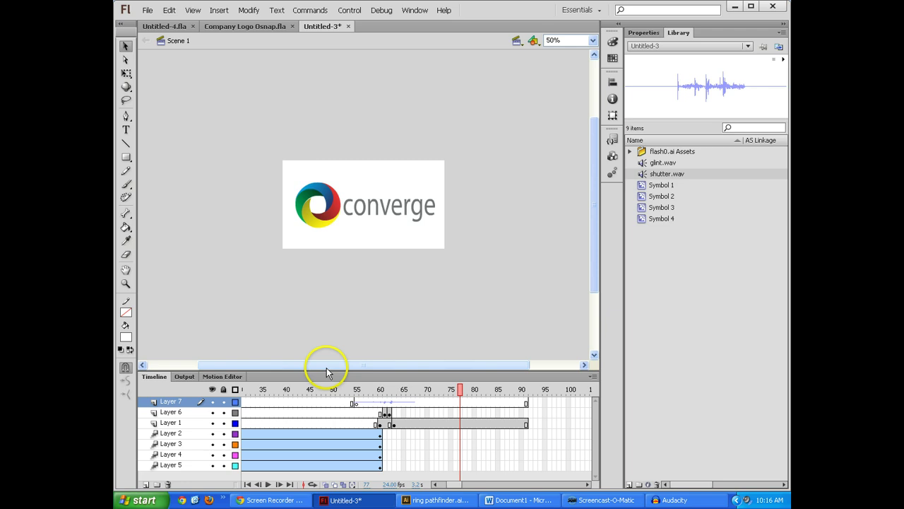
left_click(147, 485)
left_click(450, 402)
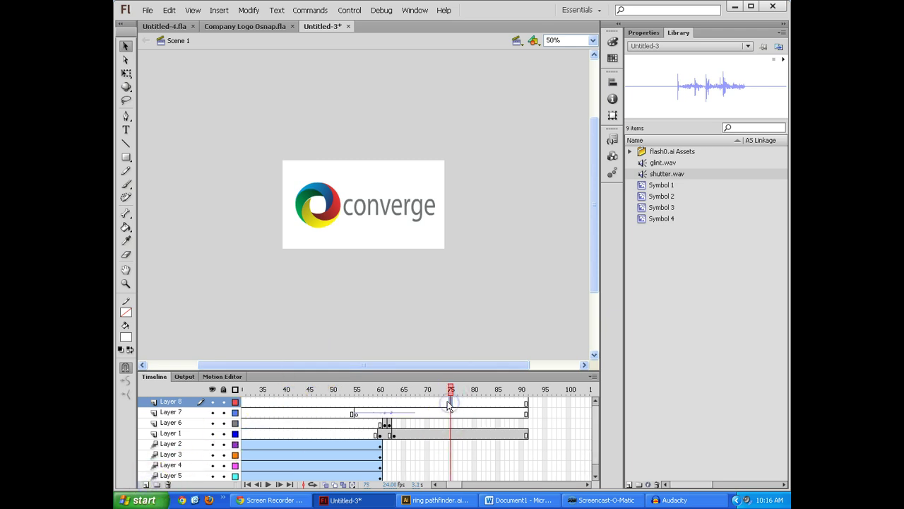
left_click_drag(446, 401, 408, 404)
left_click(422, 403)
key("F5")
key("F6")
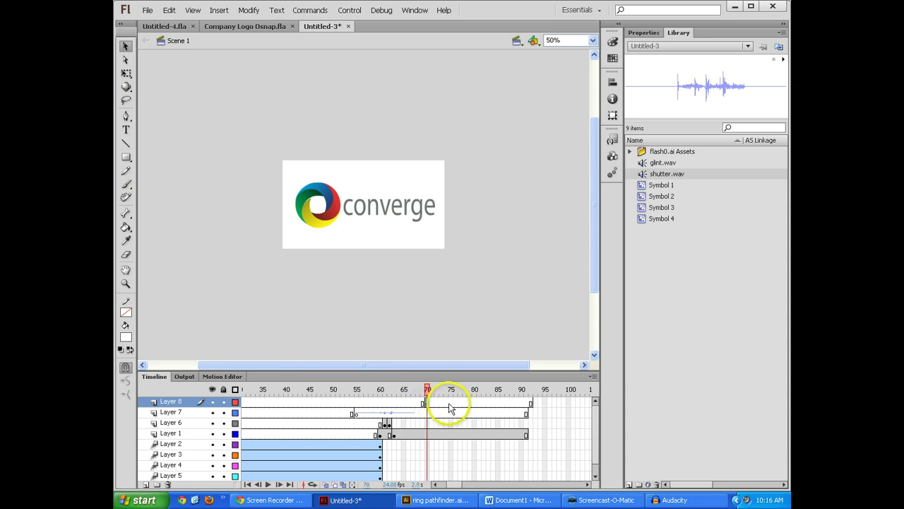
- Paste the white shape on Layer 8 at frame 70 and position it just beyond the stage's right edge
key("ctrl+shift+v")
left_click_drag(383, 183, 479, 183)
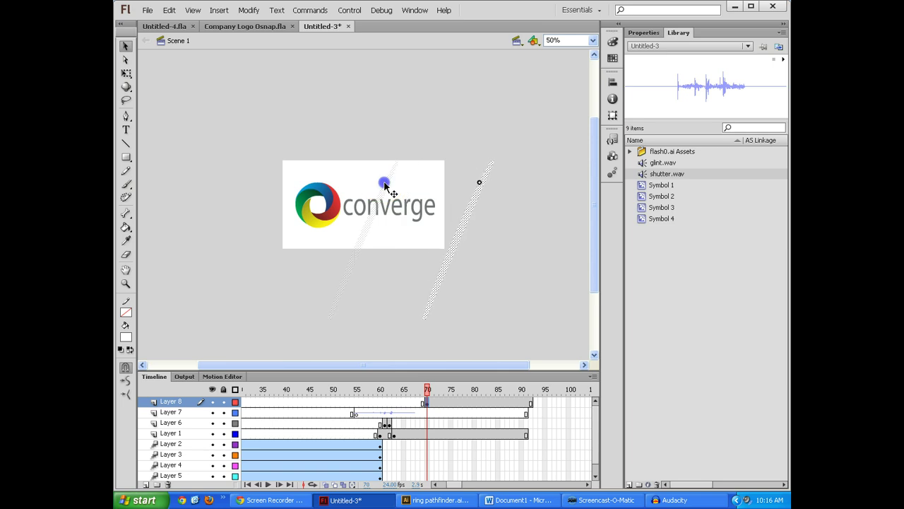
left_click(177, 192)
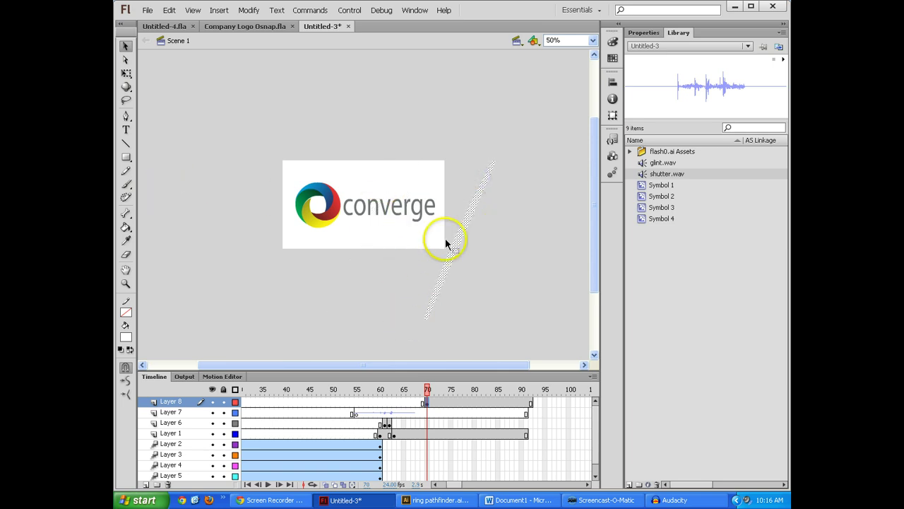
- Convert the white shape to a Graphic symbol named glint
right_click(460, 222)
left_click(491, 434)
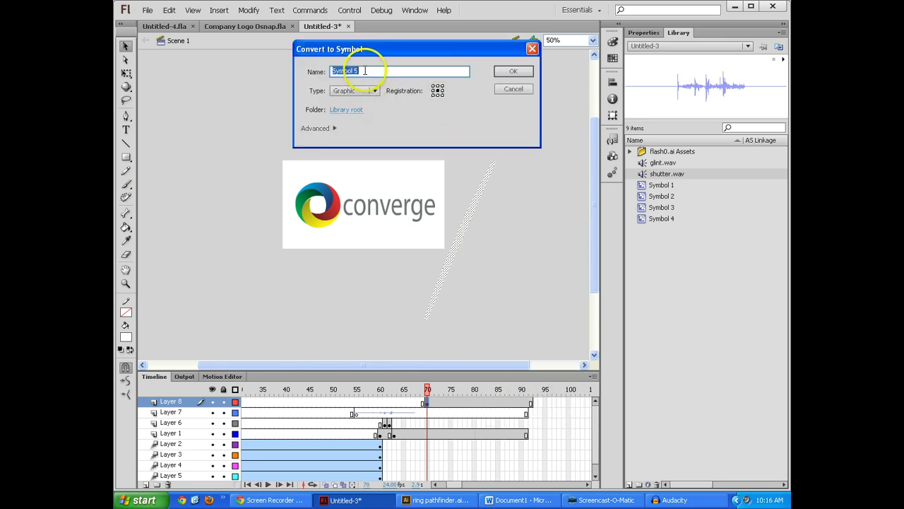
type("glint")
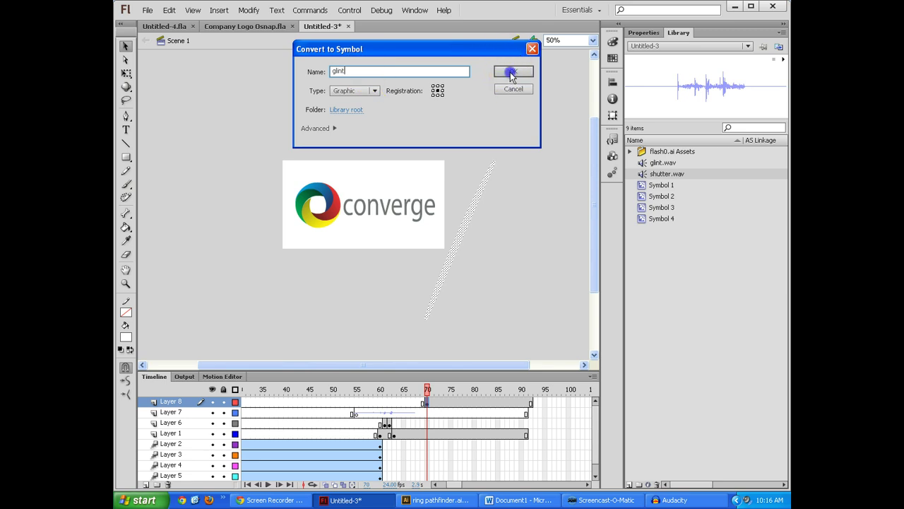
left_click(514, 72)
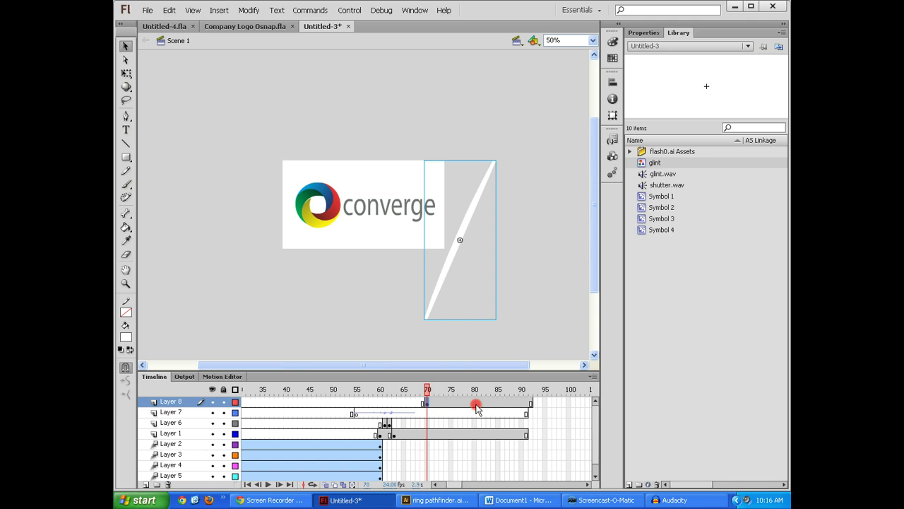
- Create a motion tween on Layer 8 and, at frame 91, move the glint up and across beyond the stage's left edge
right_click(476, 409)
left_click(525, 134)
left_click(471, 212)
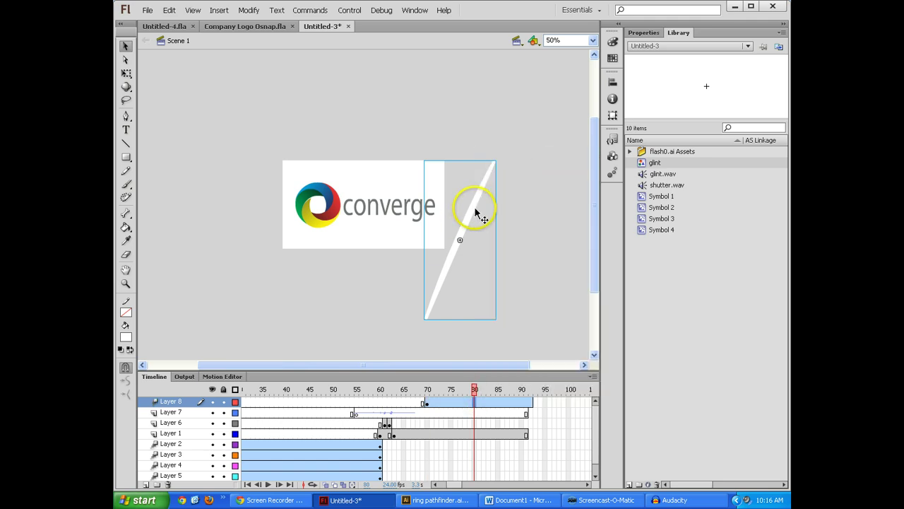
left_click_drag(473, 389, 493, 390)
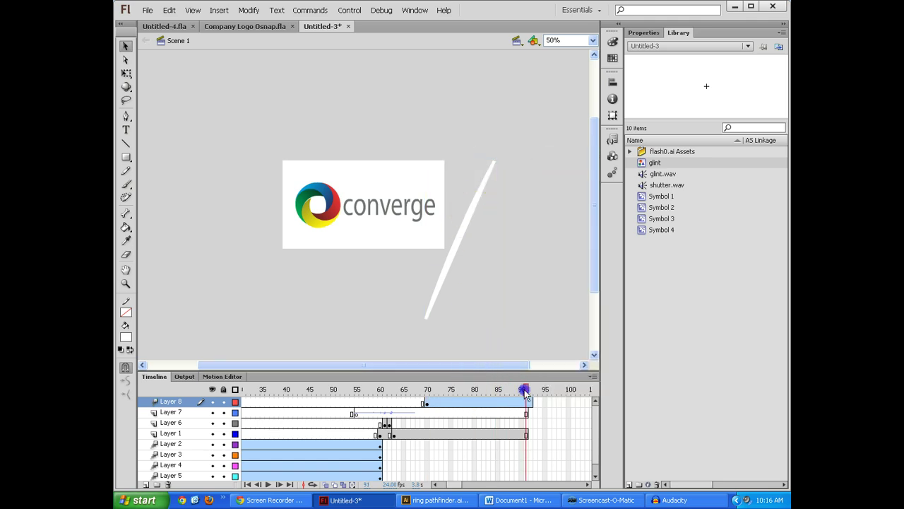
left_click_drag(478, 198, 256, 141)
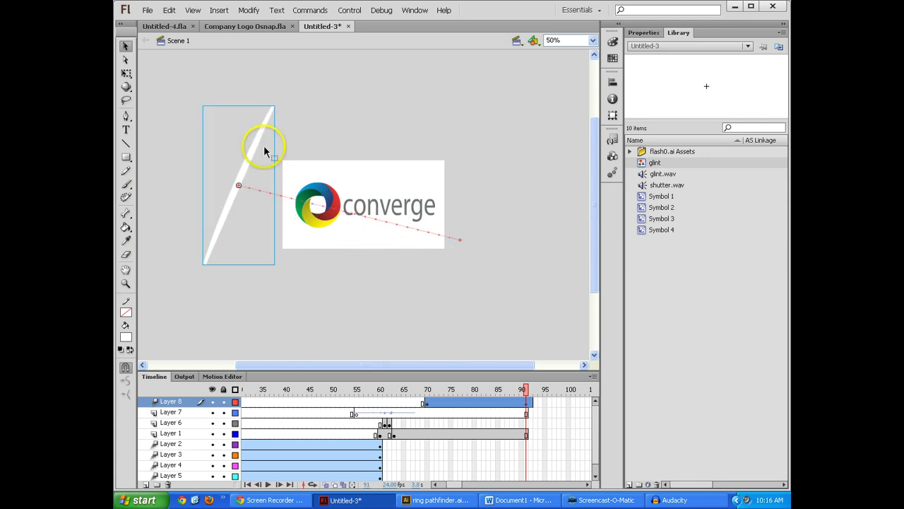
- Play the animation from shortly before the flash to check the glint sweeping across the logo
left_click_drag(485, 390, 356, 390)
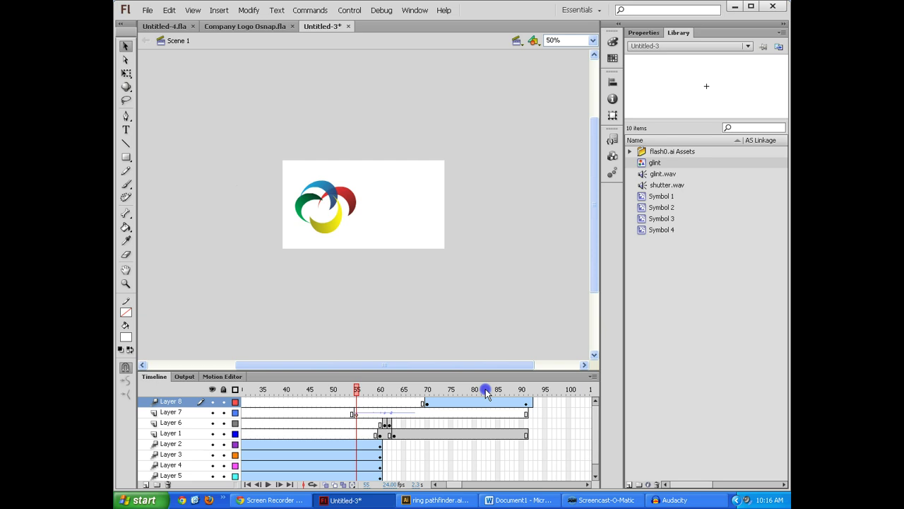
left_click(342, 390)
key("Return")
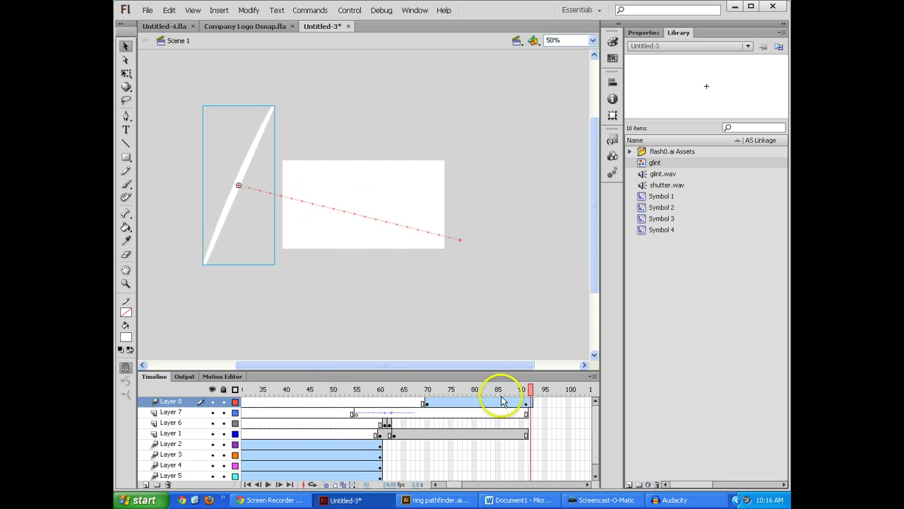
- Insert a blank keyframe on Layer 7 at frame 72, where the glint enters the stage, and place the glint.wav sound there
left_click_drag(530, 390, 426, 390)
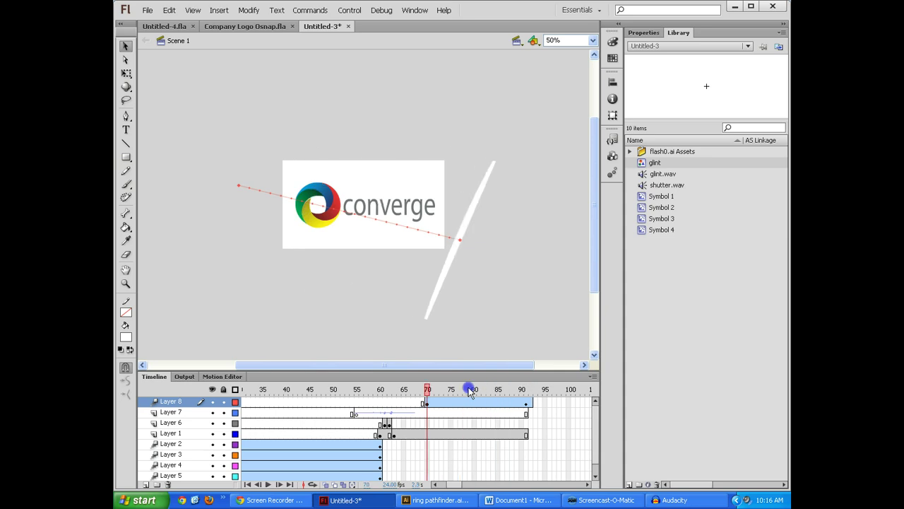
key("period")
key("period")
key("period")
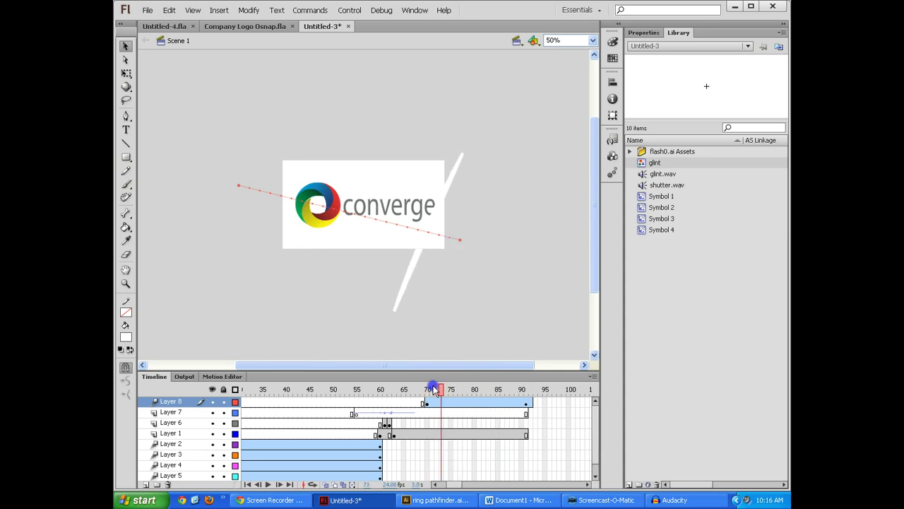
left_click(435, 389)
left_click(437, 412)
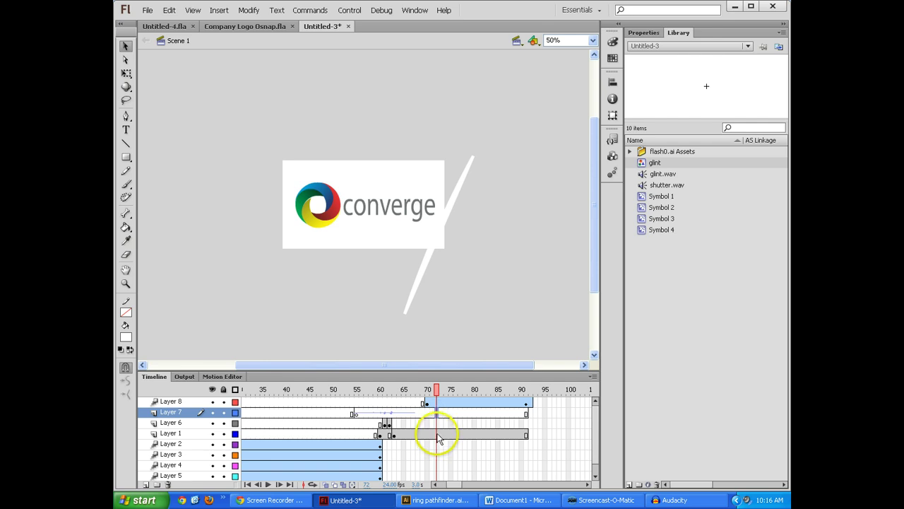
key("F7")
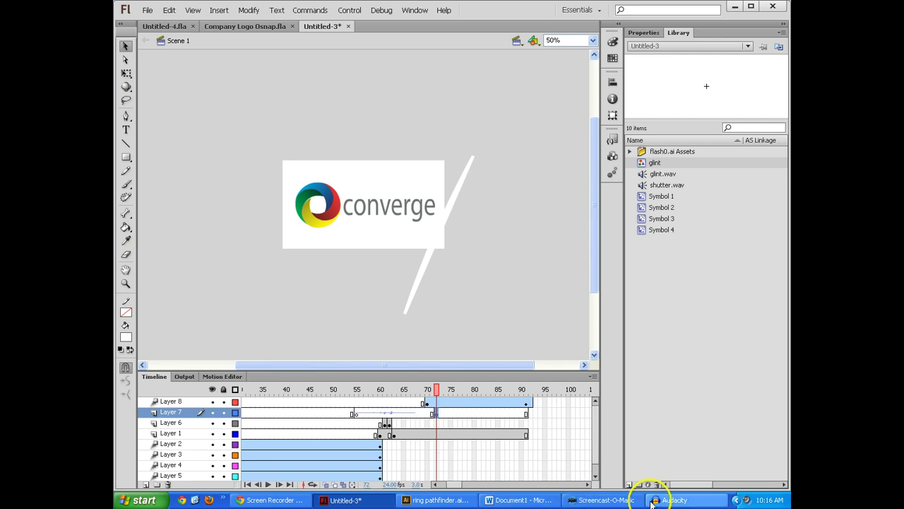
left_click(658, 177)
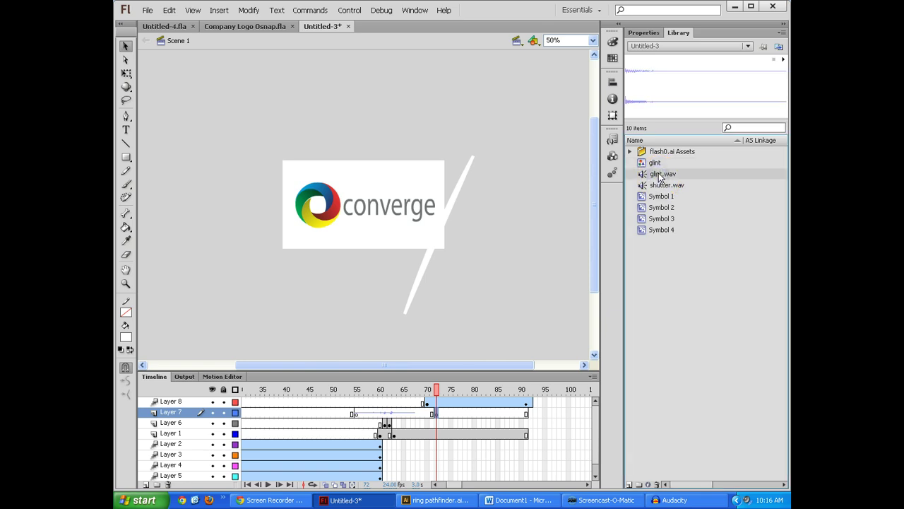
left_click_drag(435, 290, 336, 98)
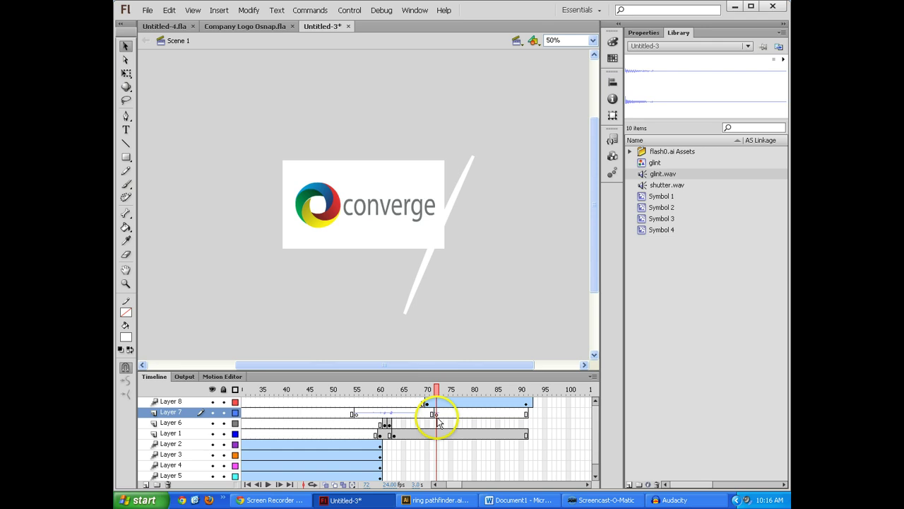
- Play the animation again to check the glint and its sound together with the rest of the sequence
left_click_drag(437, 391, 347, 390)
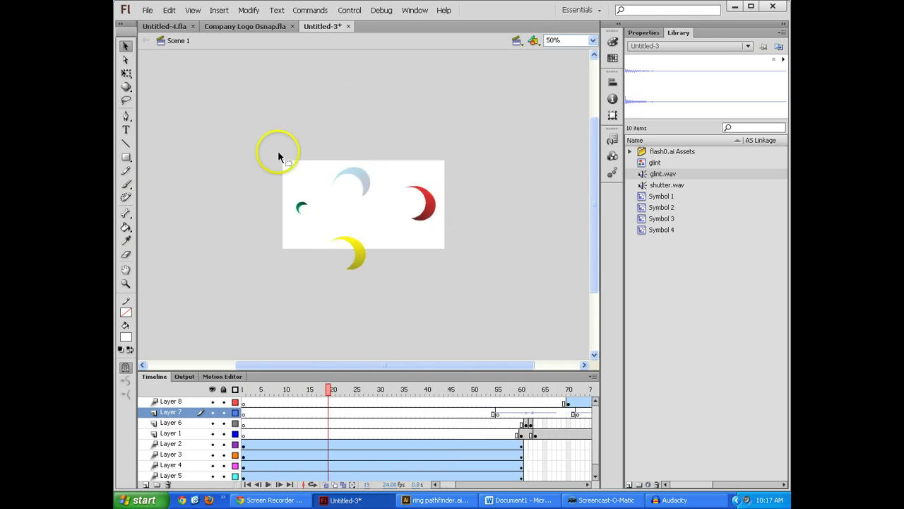
left_click_drag(535, 392, 355, 399)
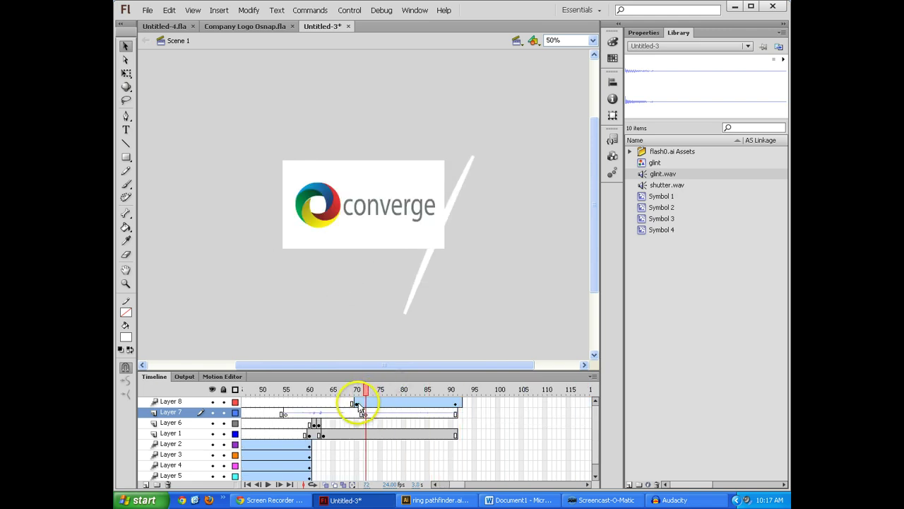
- Select the glint's motion tween on Layer 8 at frame 70 and examine its rotation direction options
left_click(461, 235)
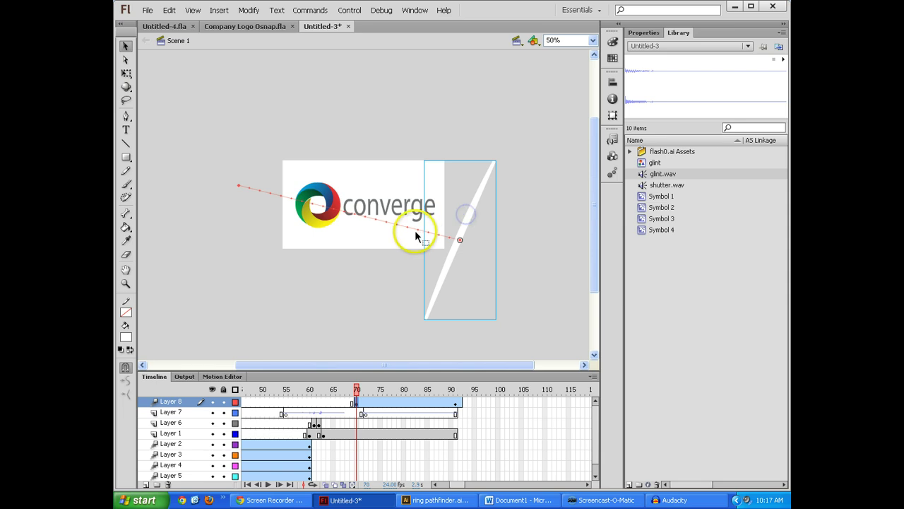
left_click(359, 404)
left_click(355, 401)
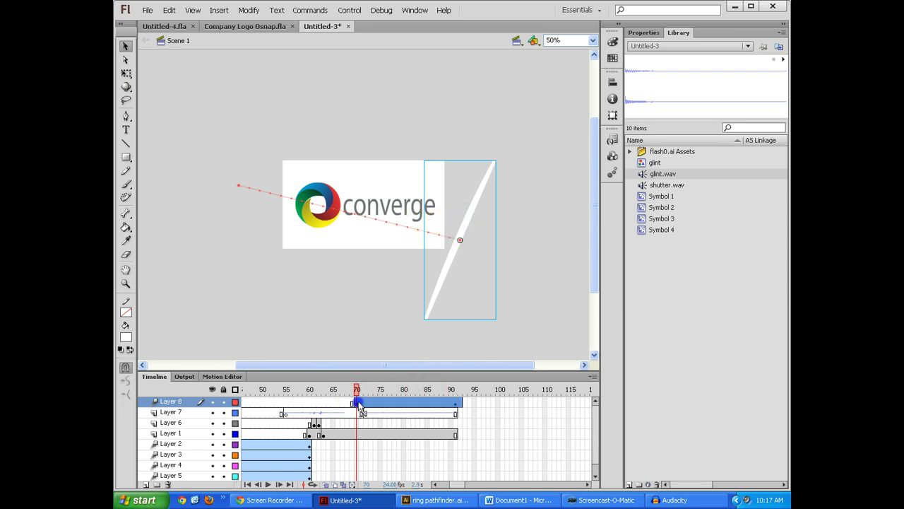
left_click(643, 33)
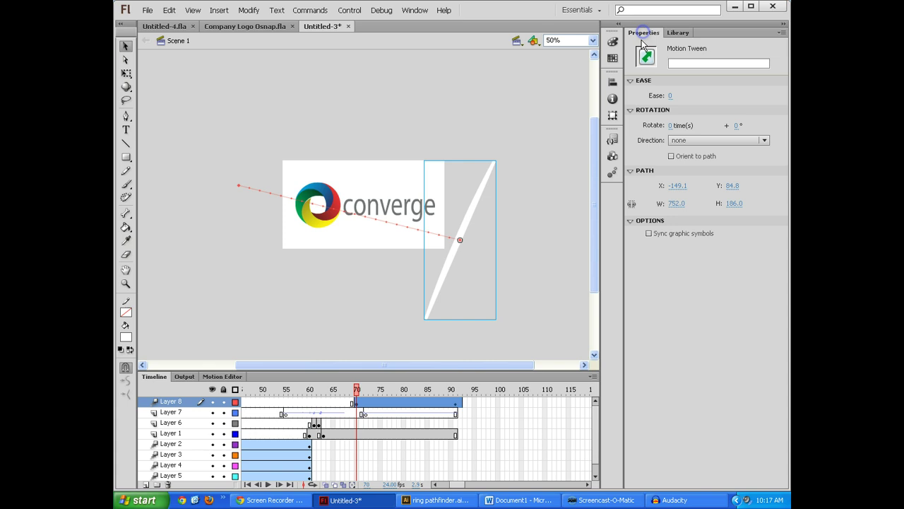
left_click(680, 141)
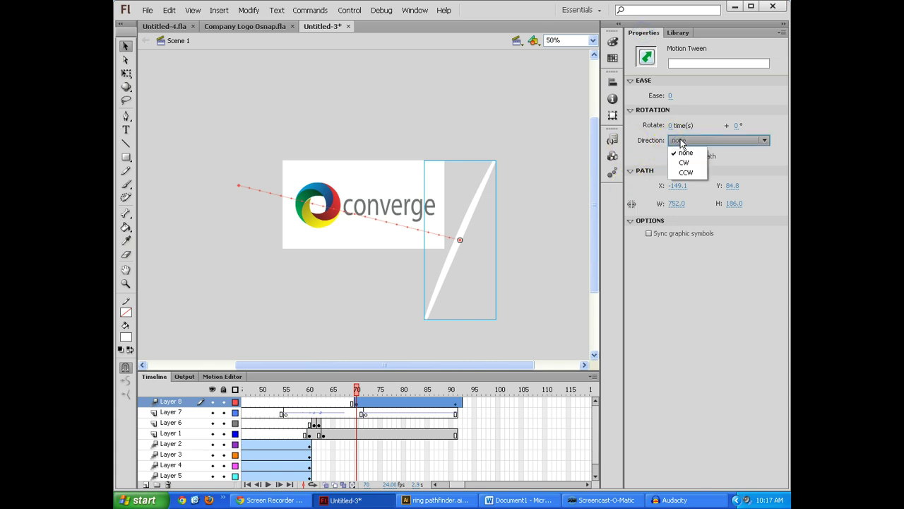
left_click(462, 215)
- Open the glint symbol for editing and narrow its slanted shape from the left side to about 215 px wide
double_click(467, 216)
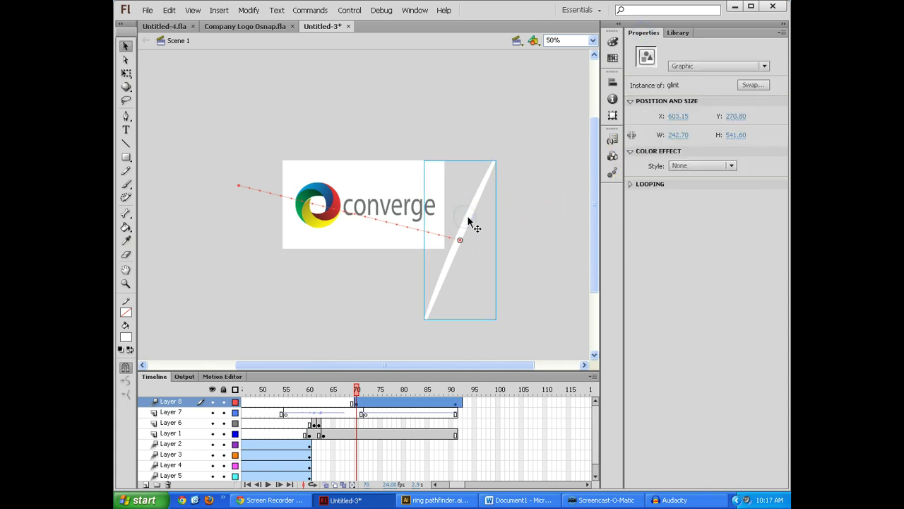
double_click(470, 210)
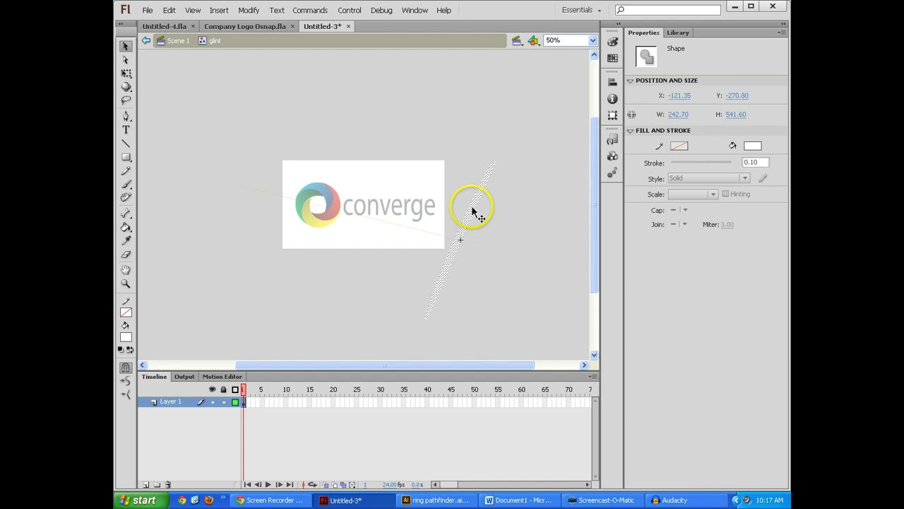
left_click(125, 73)
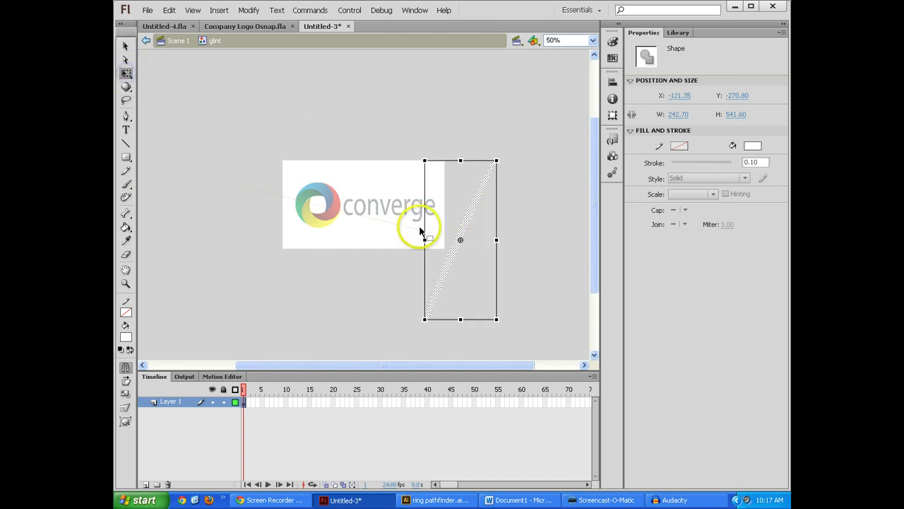
left_click_drag(420, 239, 430, 239)
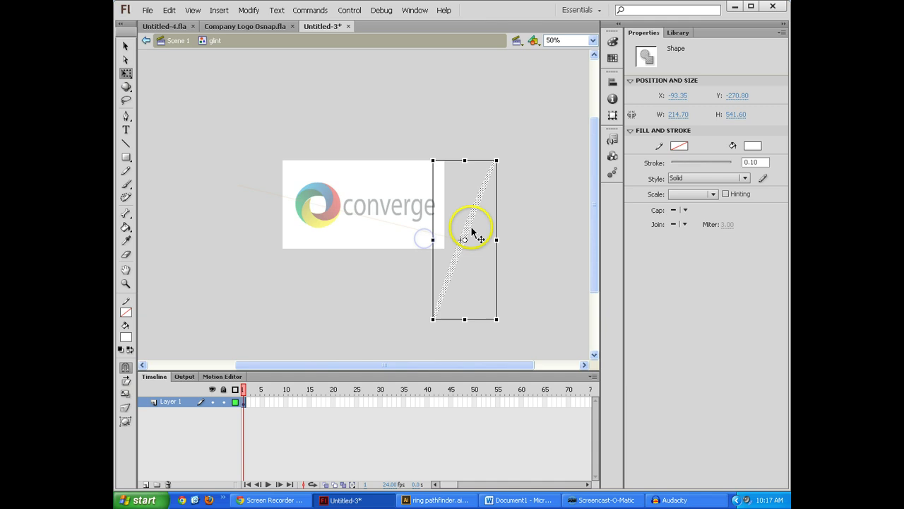
- Paste a copy of the slanted glint shape and place it parallel to the original, just to its right at about X -48, Y -271
left_click(517, 210)
left_click(476, 211)
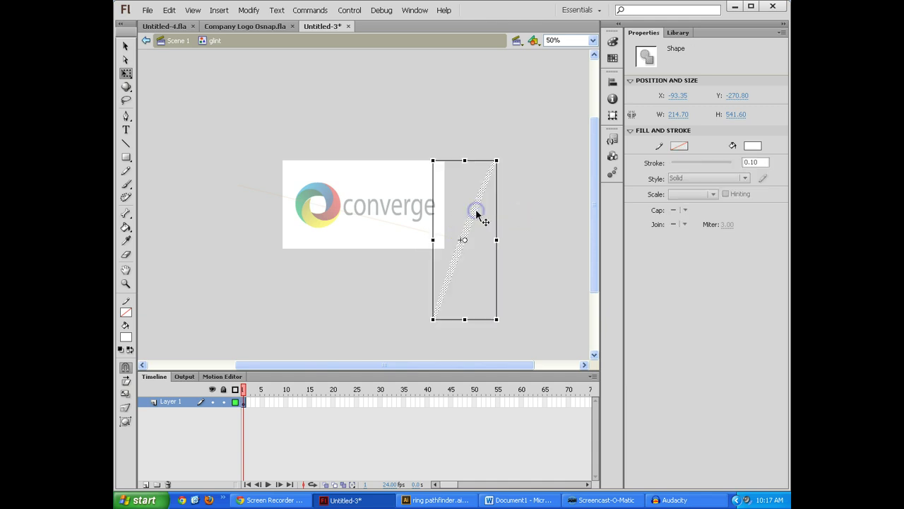
key("ctrl+v")
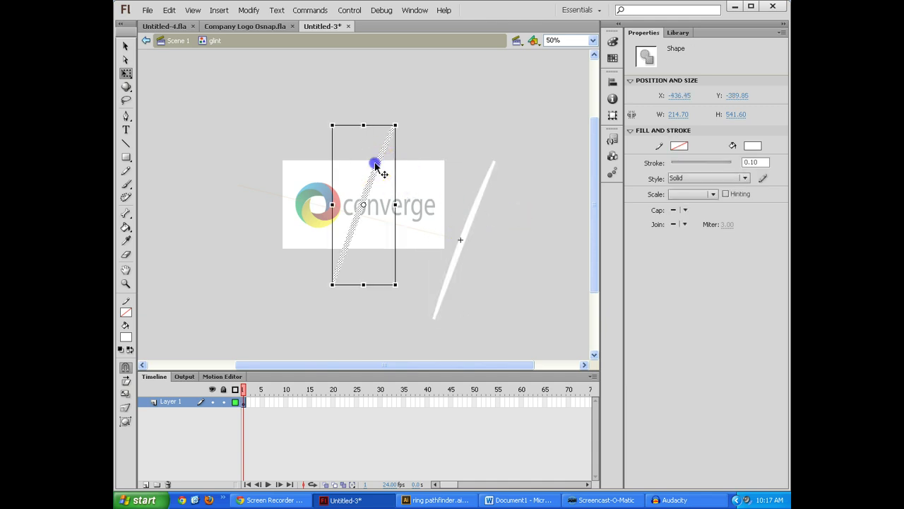
left_click_drag(376, 165, 489, 200)
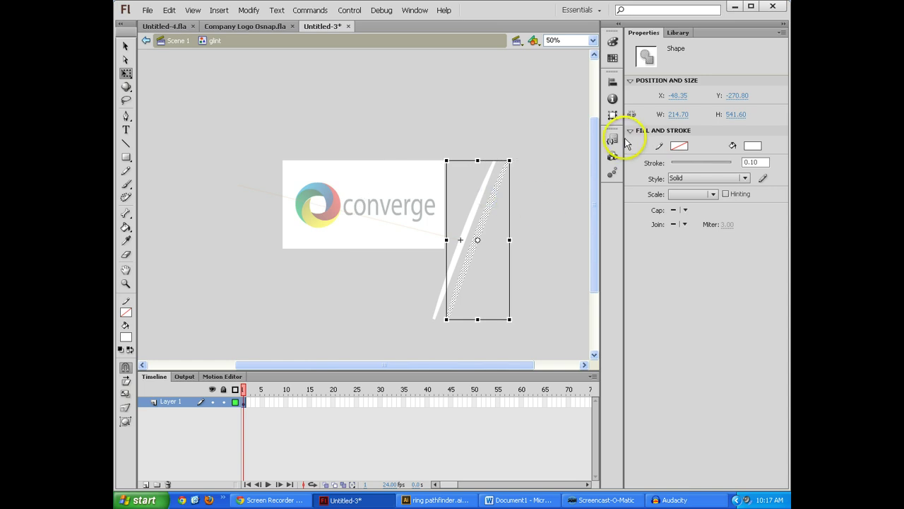
- Narrow the copied glint stripe slightly and return from the glint symbol to the main scene
mouse_move(680, 114)
left_mouse_down()
mouse_move(646, 113)
mouse_move(673, 113)
left_mouse_up()
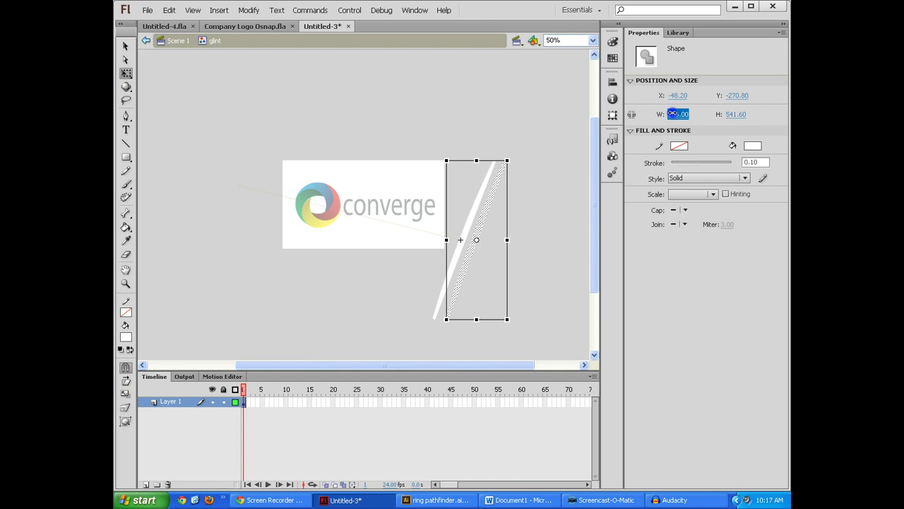
left_click(525, 118)
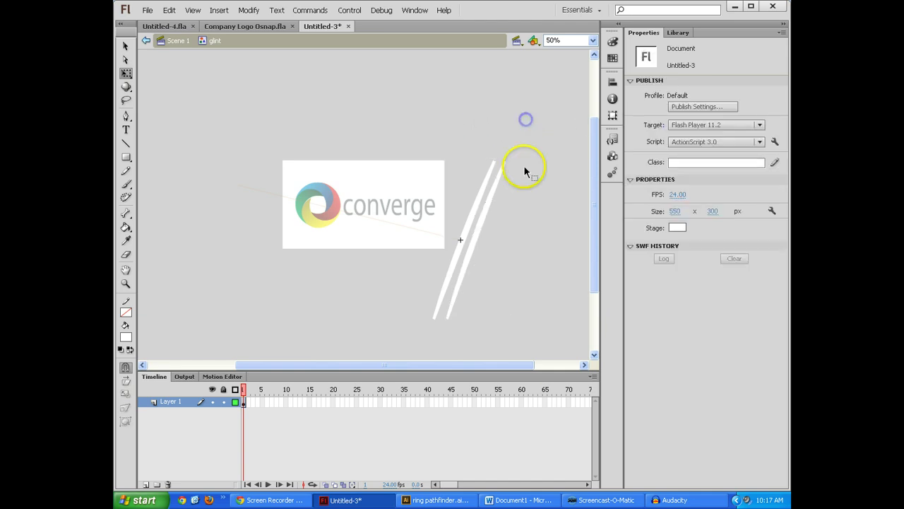
double_click(390, 113)
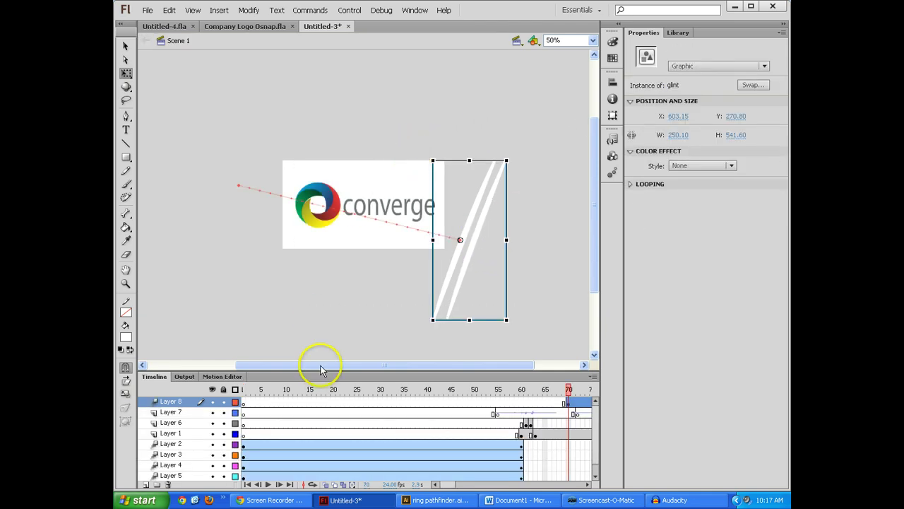
- Scrub through the double glint's sweep from frame 71 to 76 and test the movie to check it with the whole sequence
left_click(574, 403)
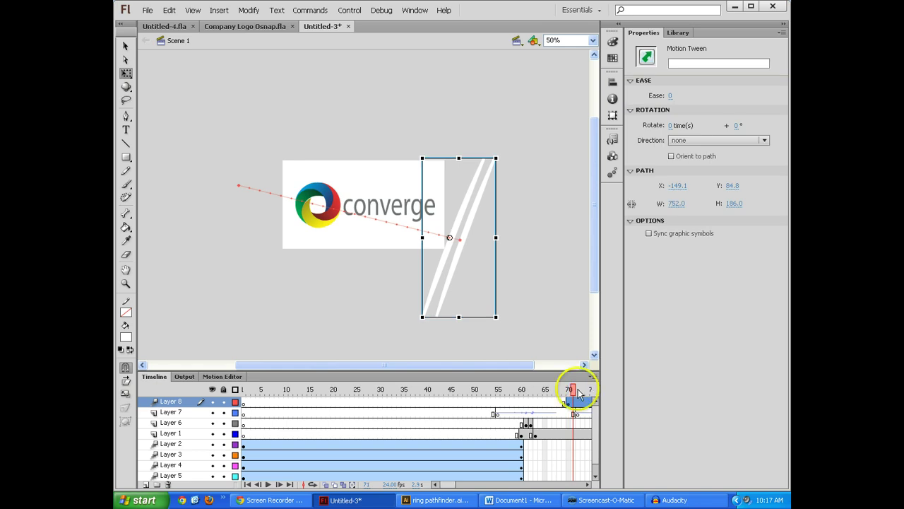
left_click_drag(576, 393, 410, 393)
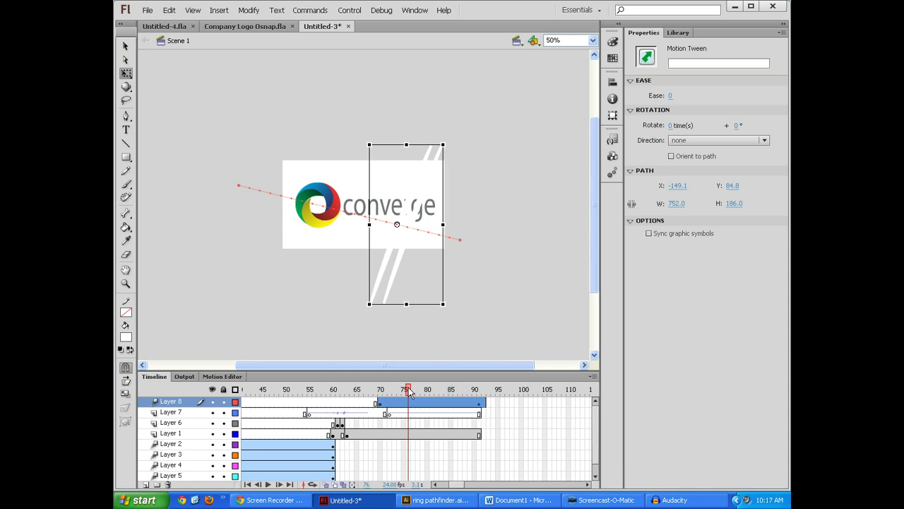
key("ctrl+Return")
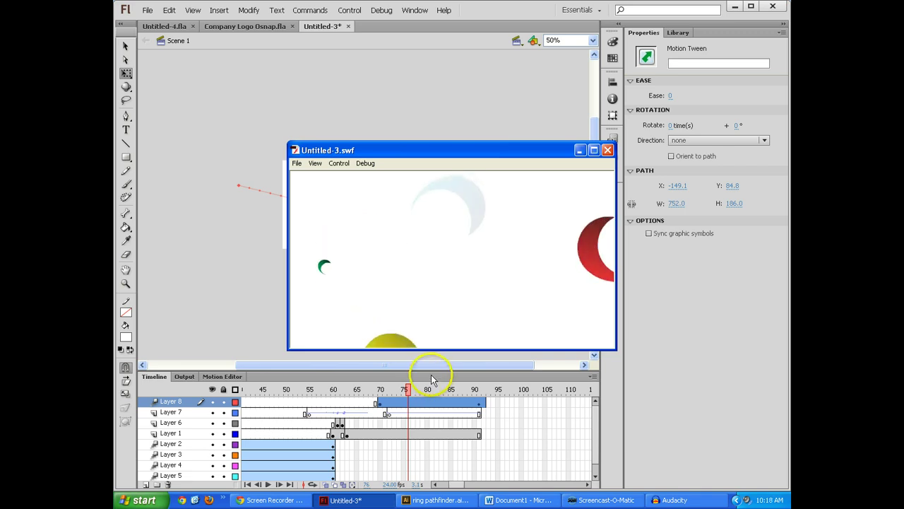
left_click(607, 150)
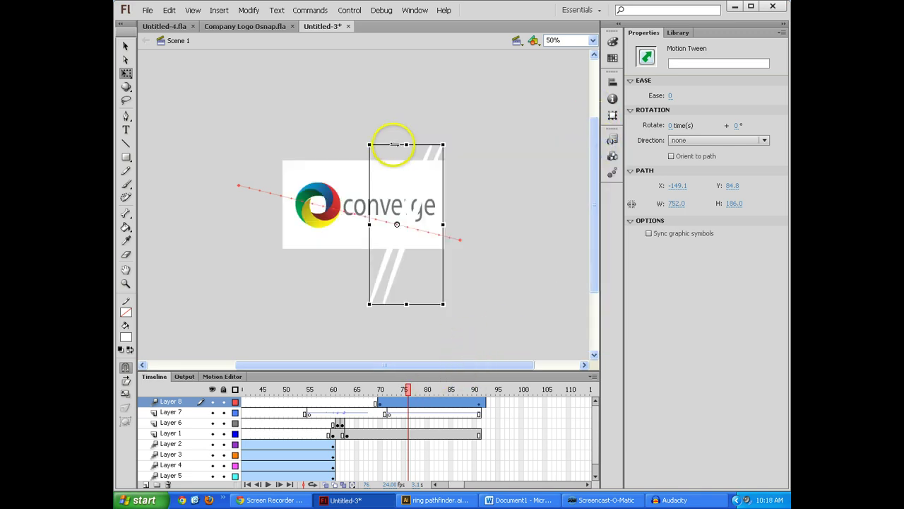
- Give the glint instance at frame 91, the end of its sweep on Layer 8, an Alpha colour effect of 70%
left_click_drag(408, 390, 389, 388)
left_click_drag(284, 390, 501, 385)
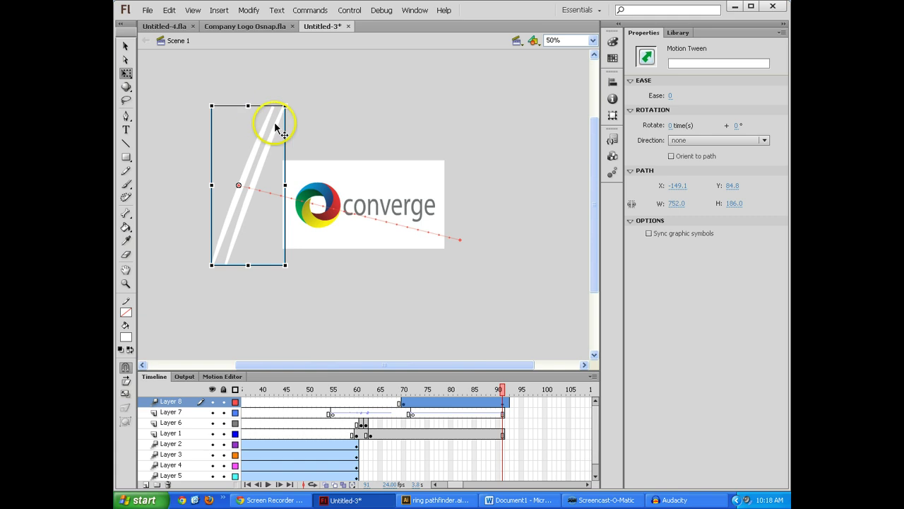
left_click(477, 312)
left_click(253, 150)
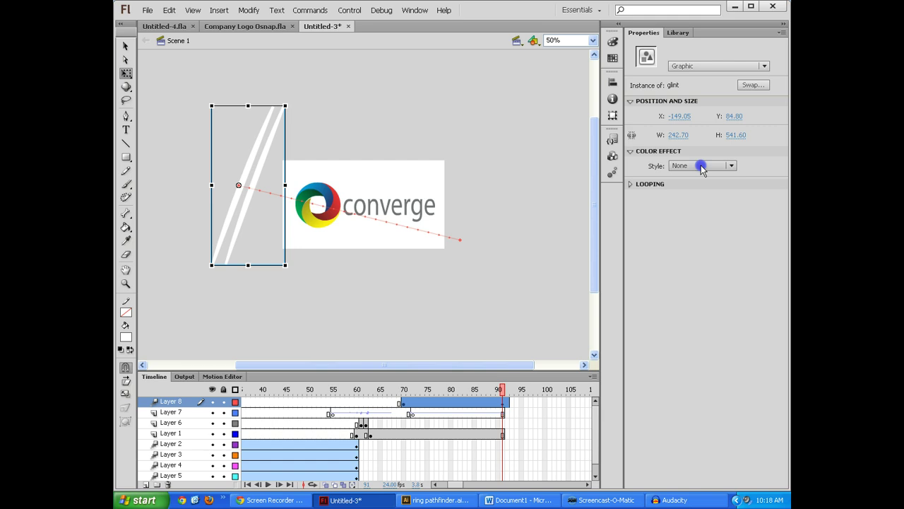
left_click(701, 166)
left_click(696, 217)
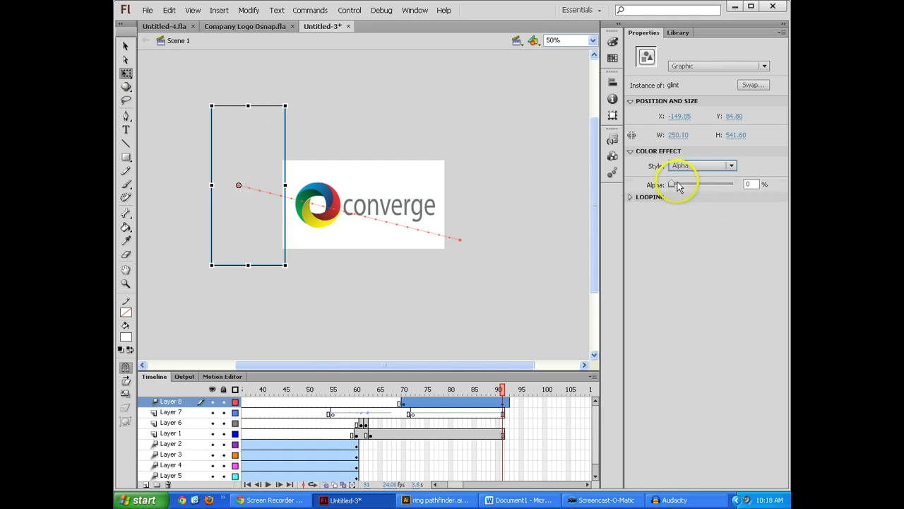
left_click_drag(704, 185, 716, 184)
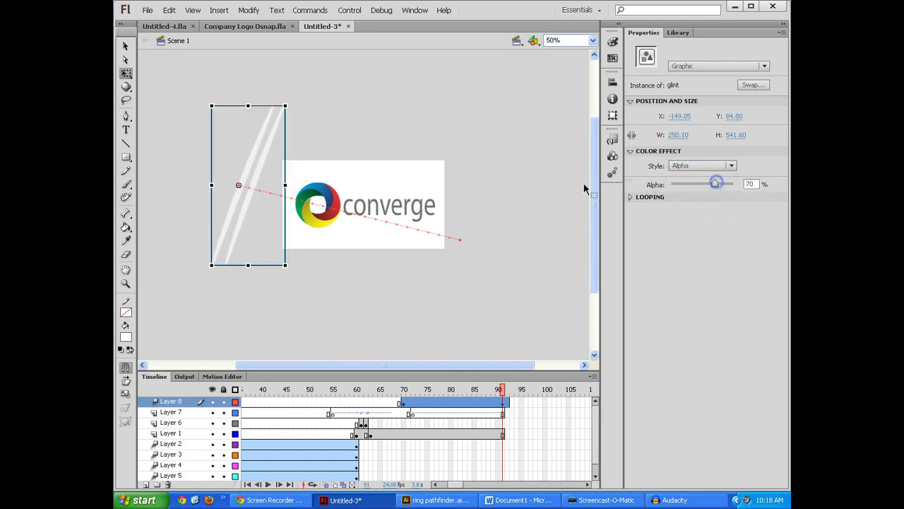
- Scrub back to frame 85 to check the semi-transparent glint over the logo, and return the playhead to frame 1
mouse_move(487, 398)
left_mouse_down()
mouse_move(460, 396)
mouse_move(472, 396)
left_mouse_up()
left_click(321, 220)
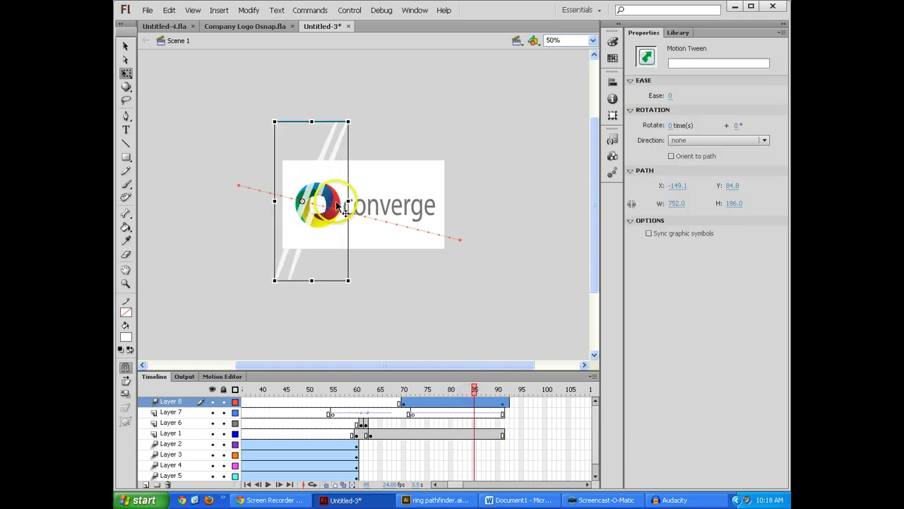
left_click(484, 400)
left_click_drag(473, 393, 185, 392)
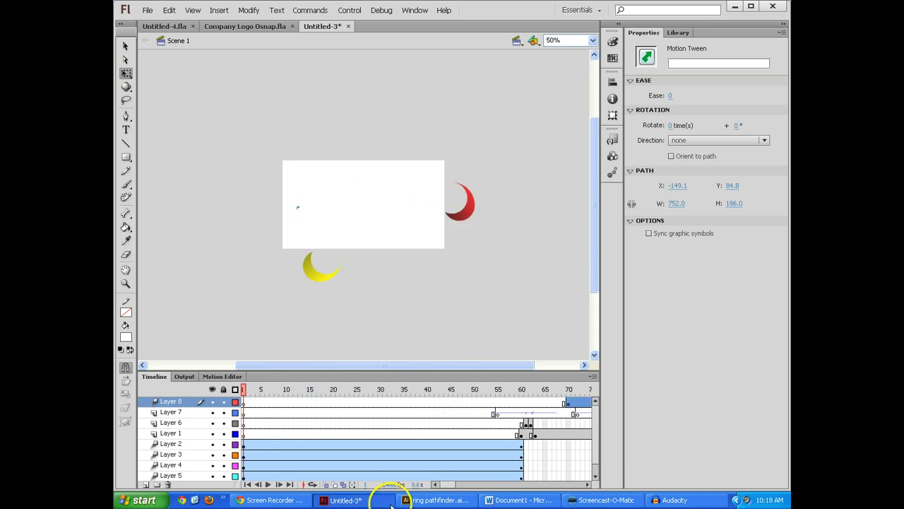